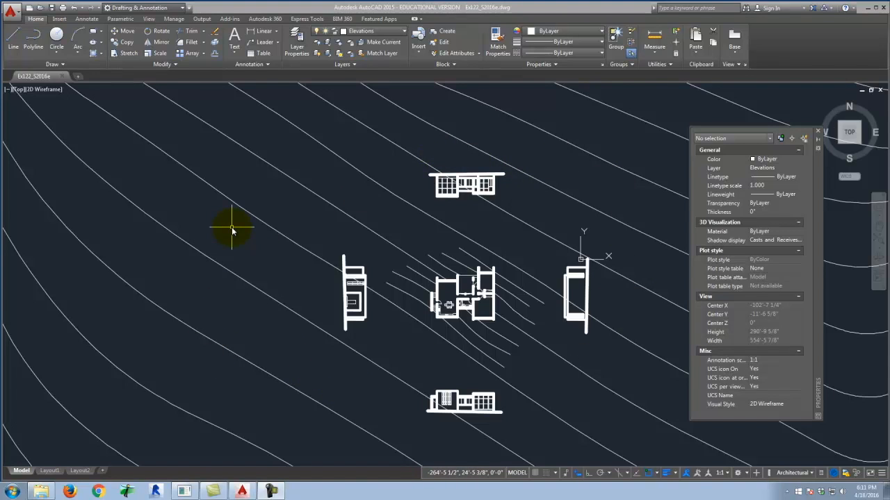
# Compare the drawing in model space with the sheets on Layout1 and Layout2, including the default viewport on Layout2
pyautogui.click(50, 471)
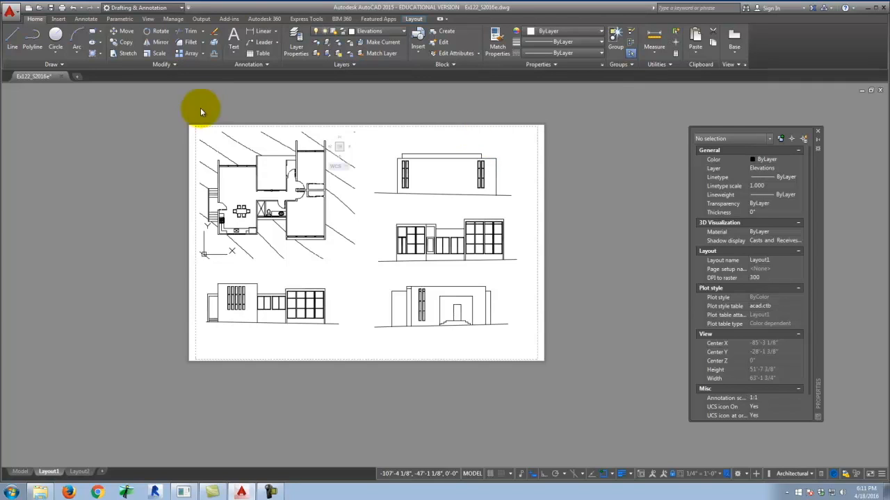
pyautogui.click(18, 472)
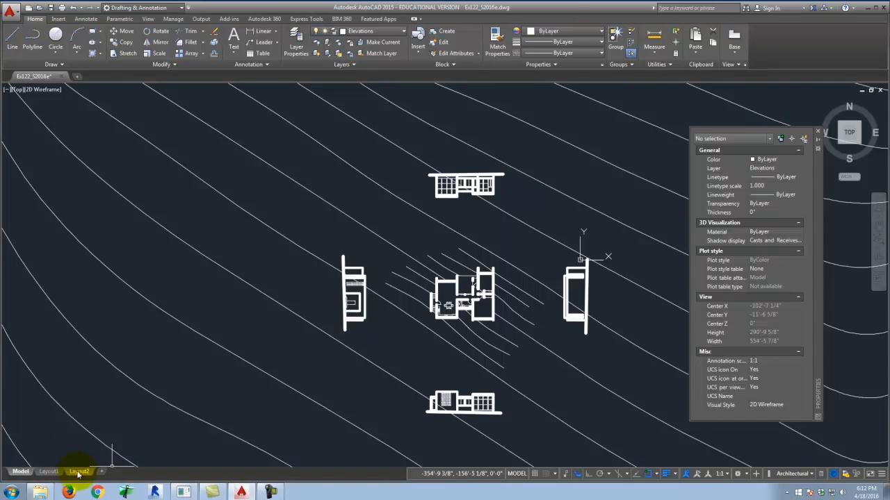
pyautogui.click(47, 472)
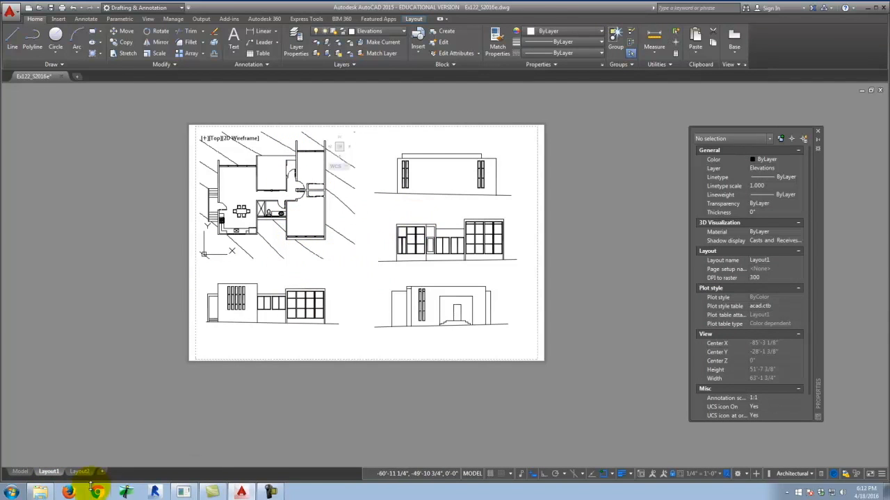
pyautogui.click(80, 472)
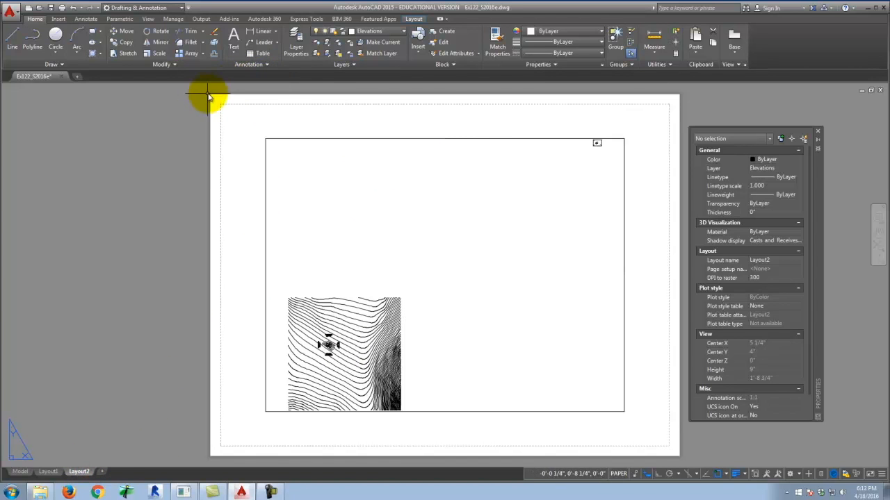
pyautogui.click(20, 471)
pyautogui.scroll(-3, 281, 328)
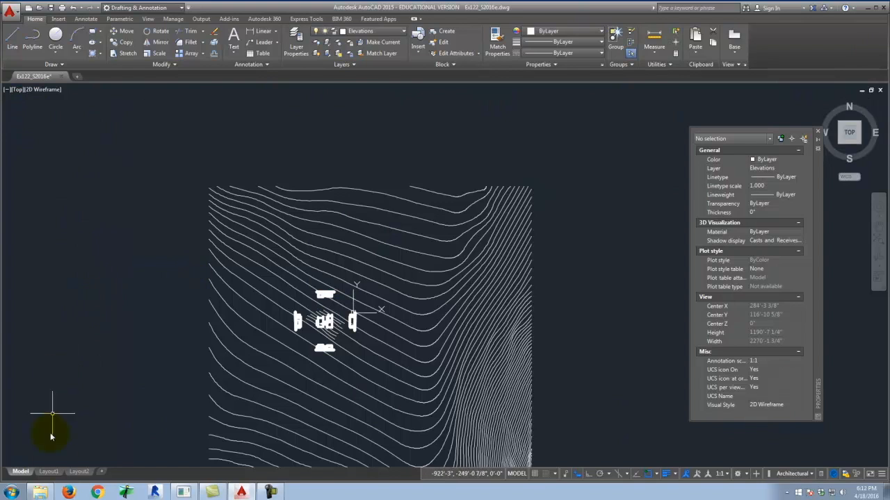
pyautogui.click(78, 472)
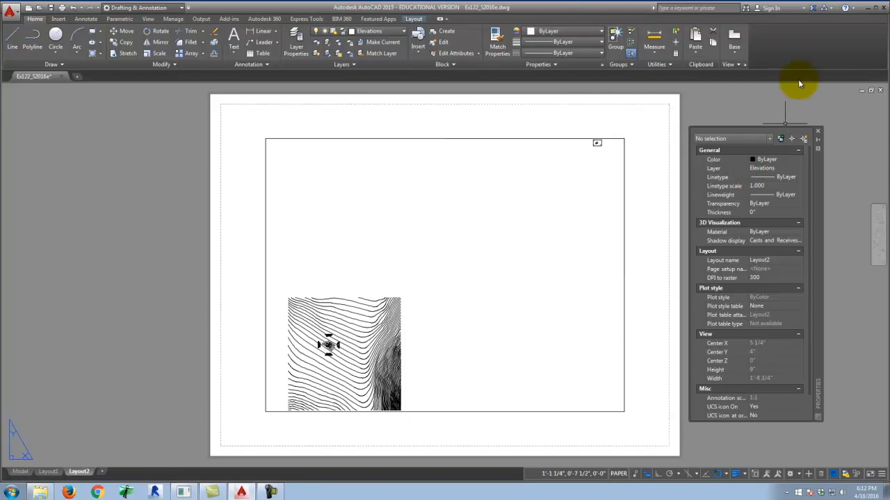
pyautogui.click(567, 139)
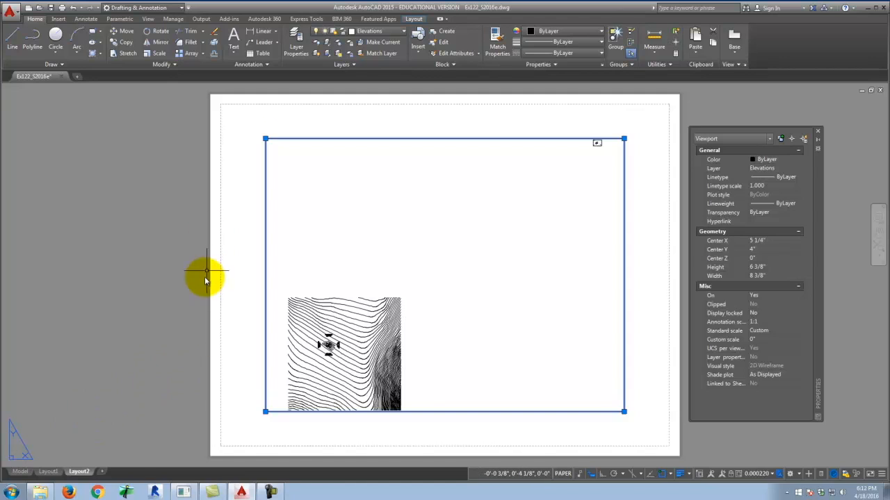
# Modify the Layout2 page setup to use the DWG To PDF.pc3 plotter and the ARCH D (24.00 x 36.00 Inches) paper size
pyautogui.rightClick(79, 471)
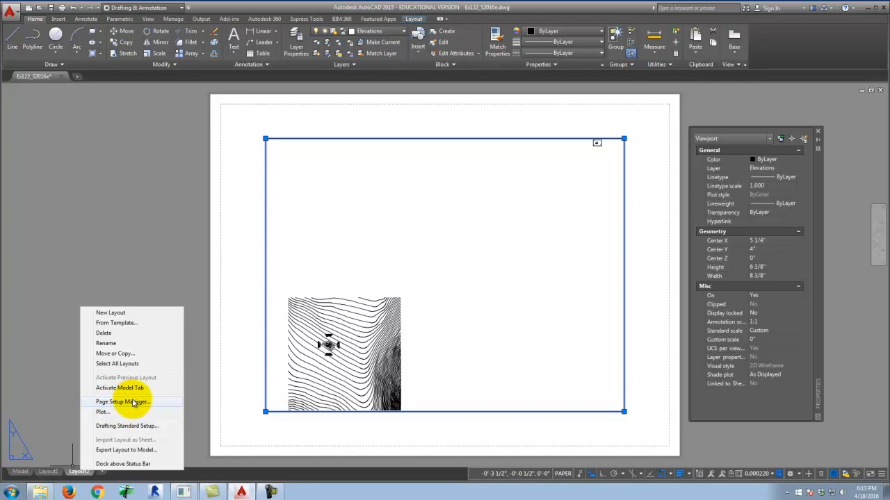
pyautogui.click(132, 403)
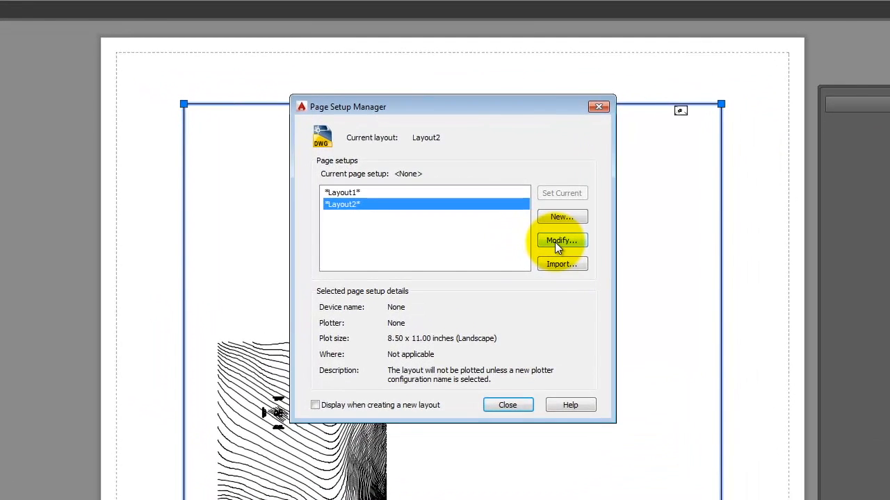
pyautogui.click(515, 230)
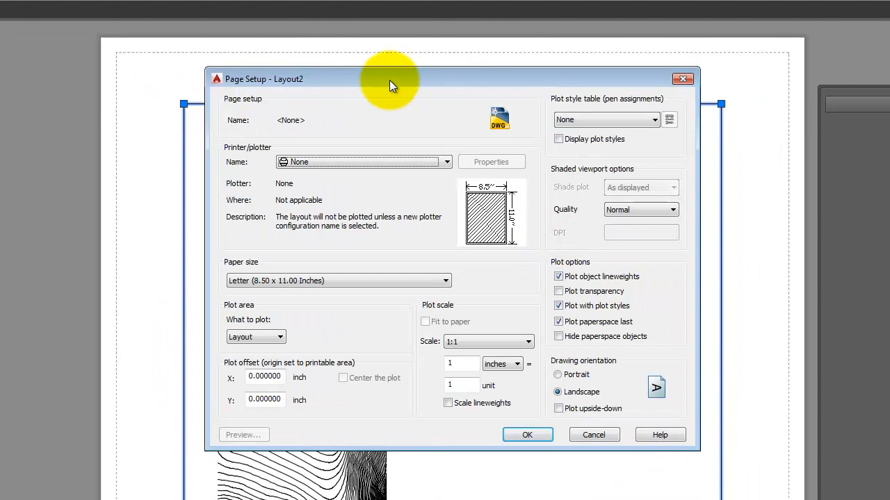
pyautogui.moveTo(386, 80); pyautogui.dragTo(381, 100)
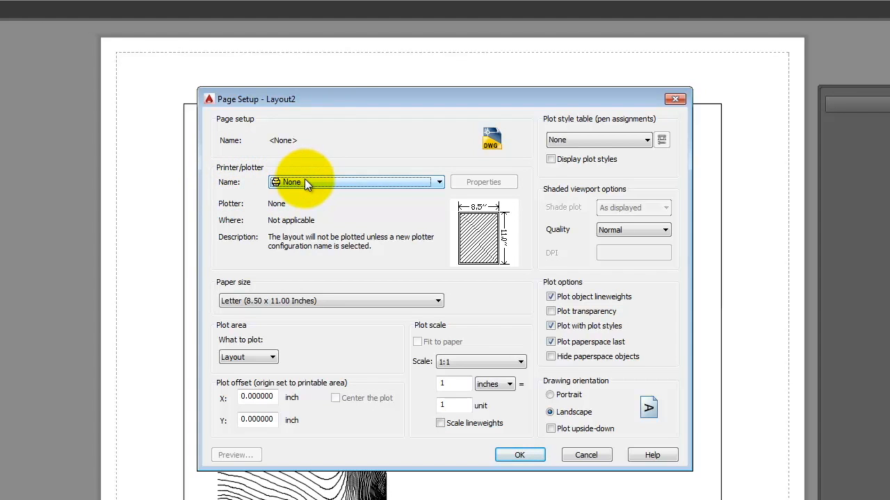
pyautogui.click(325, 180)
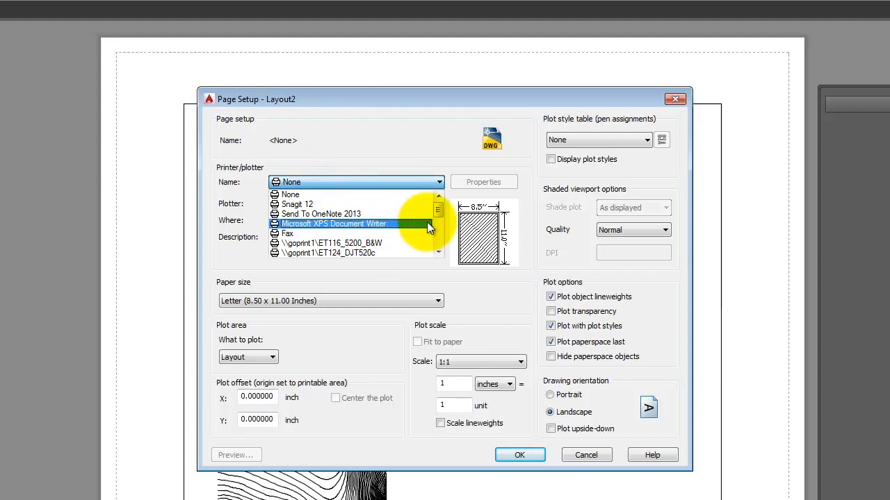
pyautogui.moveTo(435, 207); pyautogui.dragTo(426, 259)
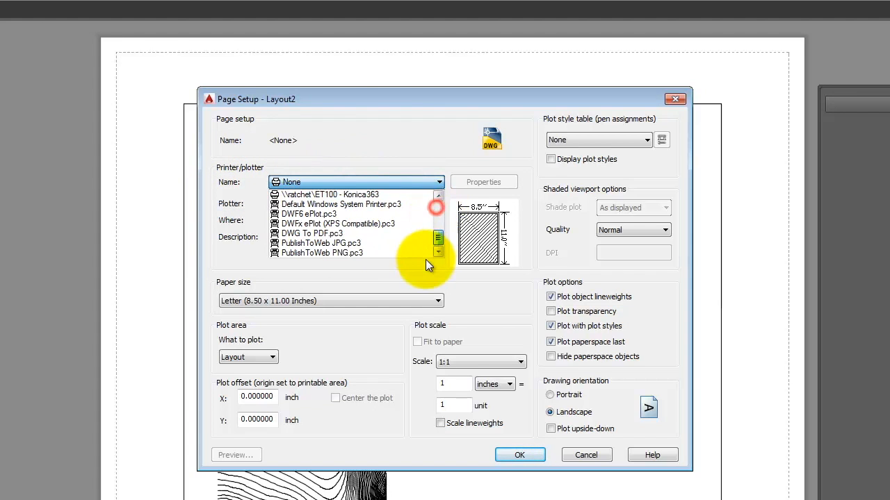
pyautogui.click(316, 235)
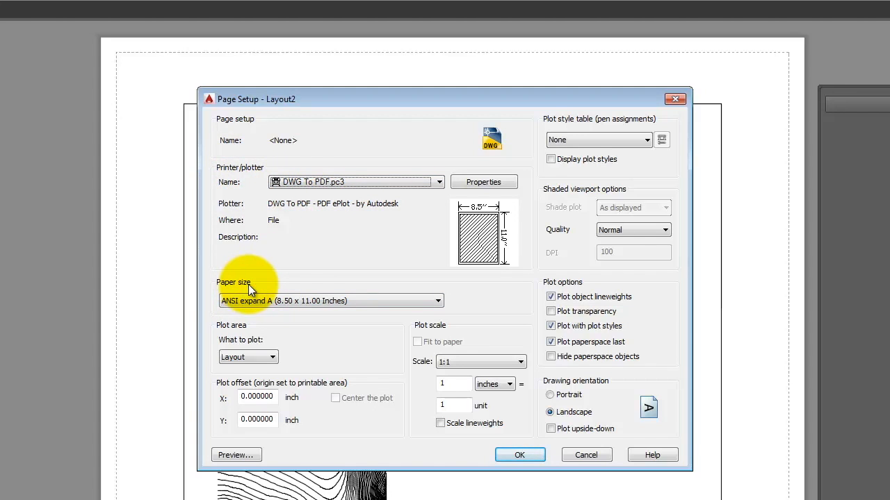
pyautogui.click(289, 301)
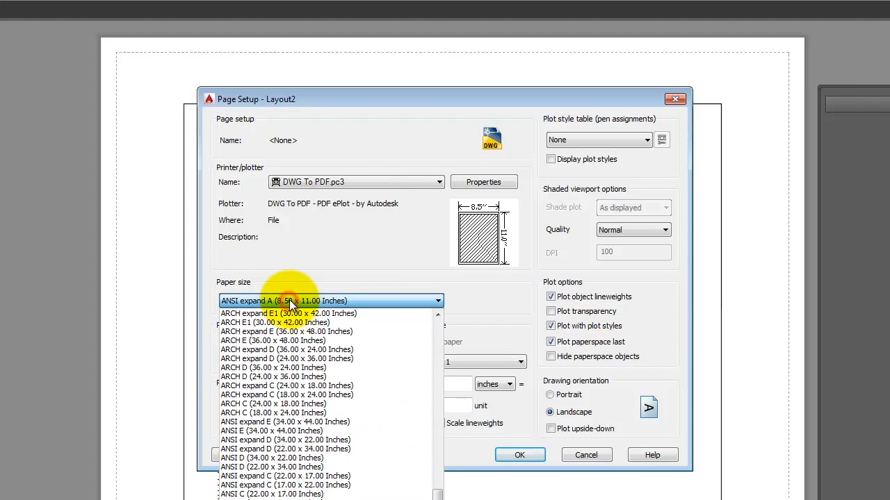
pyautogui.click(282, 377)
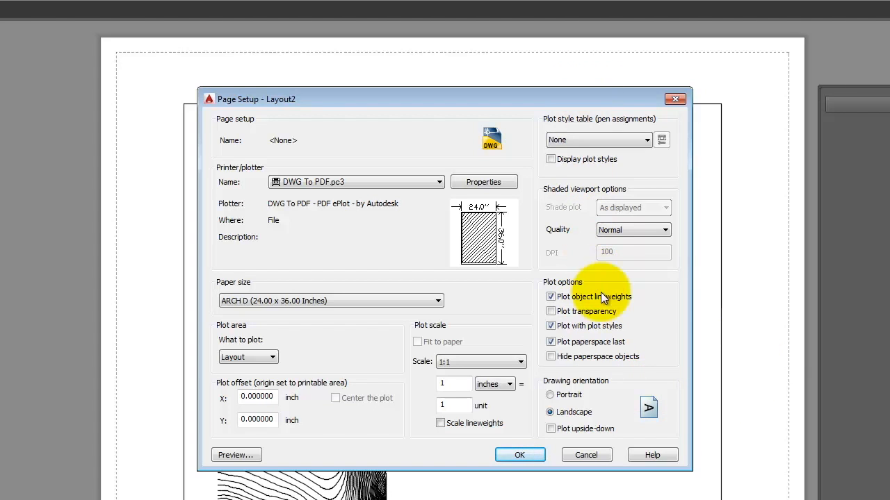
# Assign the acad.ctb plot style table and Maximum shaded viewport quality to Layout2, and accept the page setup
pyautogui.click(602, 140)
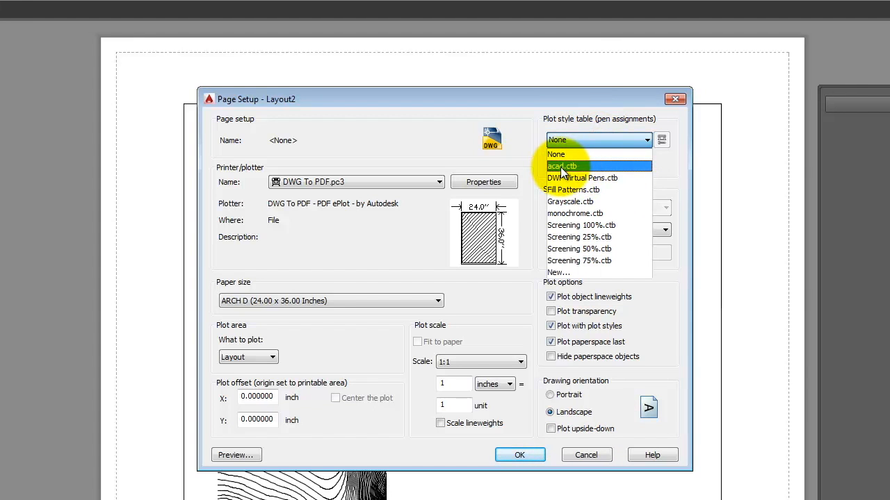
pyautogui.click(560, 167)
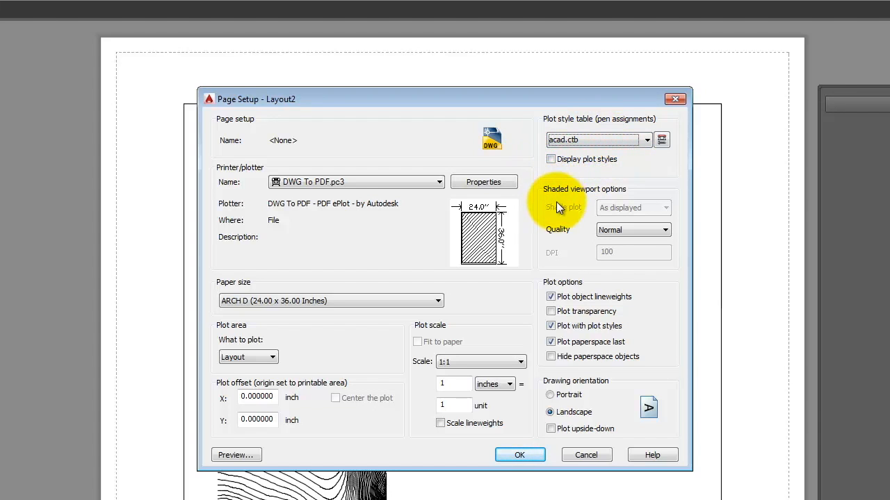
pyautogui.click(632, 224)
pyautogui.click(626, 277)
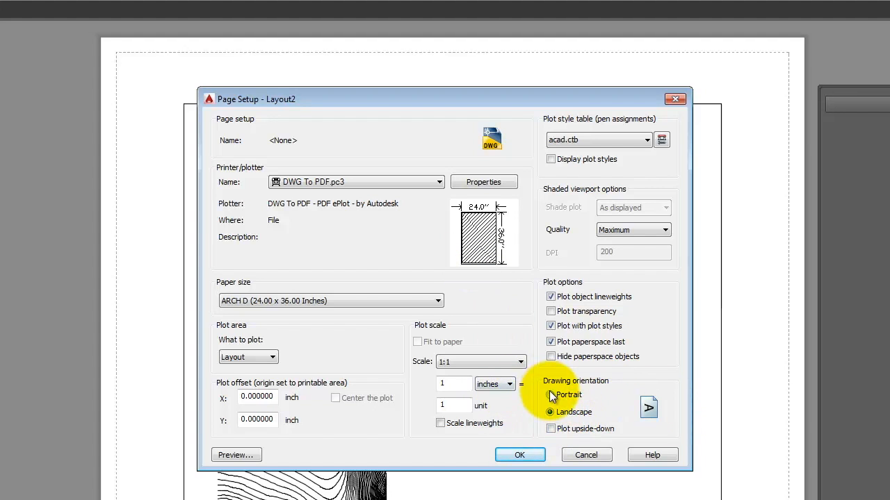
pyautogui.click(519, 455)
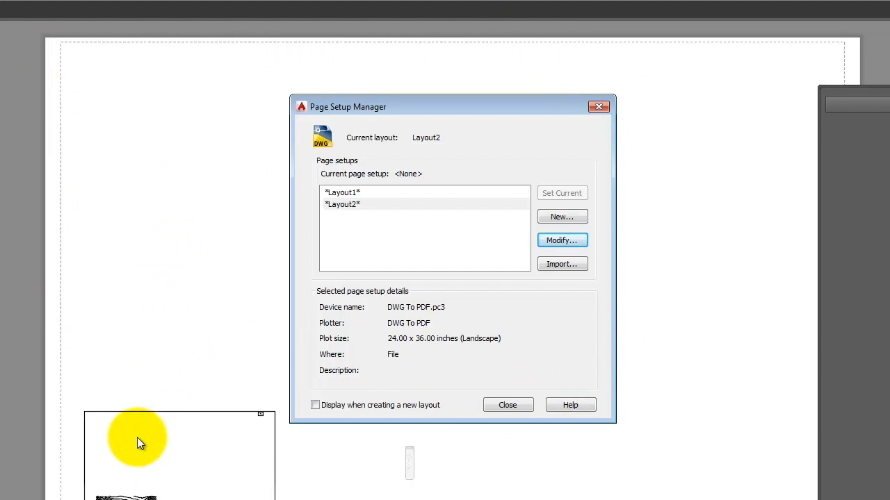
pyautogui.moveTo(421, 103); pyautogui.dragTo(442, 102)
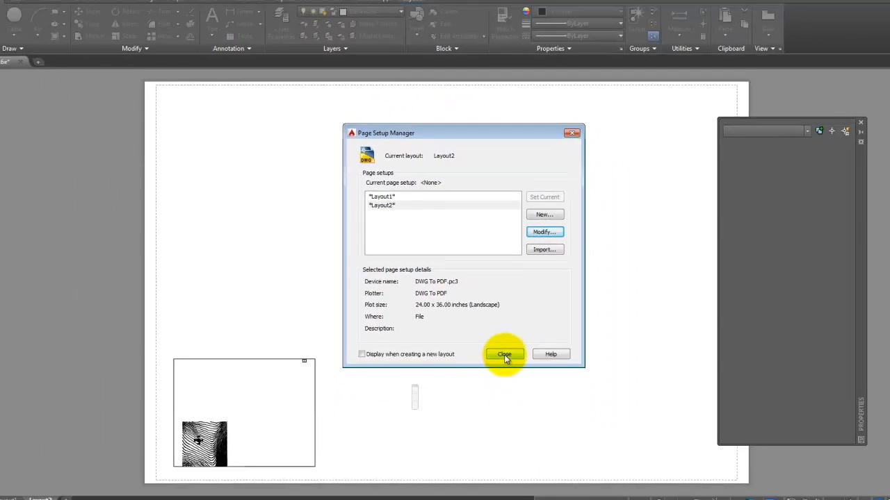
pyautogui.click(505, 356)
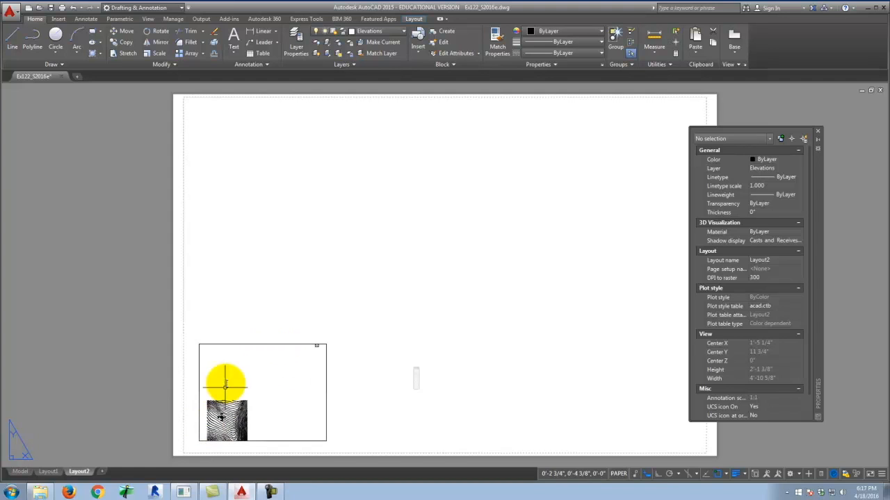
# Move the existing viewport up about 14 3/8" into the upper left corner of the Layout2 sheet
pyautogui.click(238, 344)
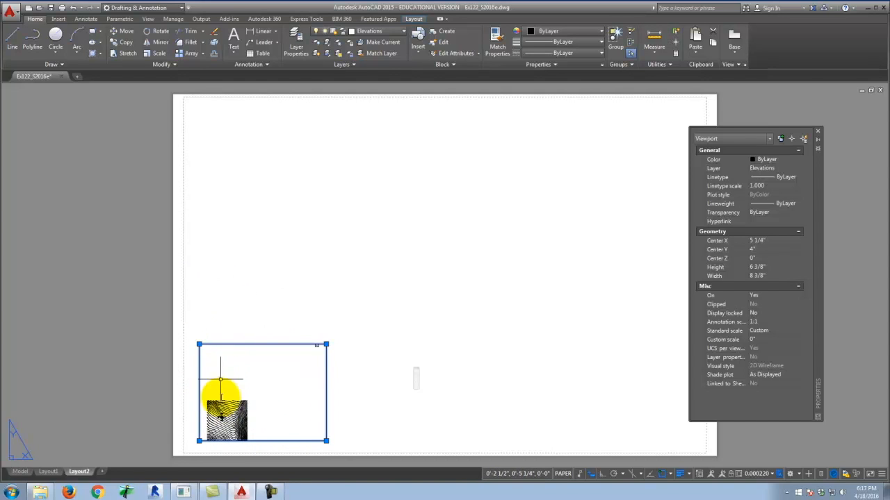
pyautogui.write('ow')
pyautogui.press('Return')
pyautogui.click(369, 399)
pyautogui.click(373, 328)
pyautogui.click(355, 379)
pyautogui.click(279, 318)
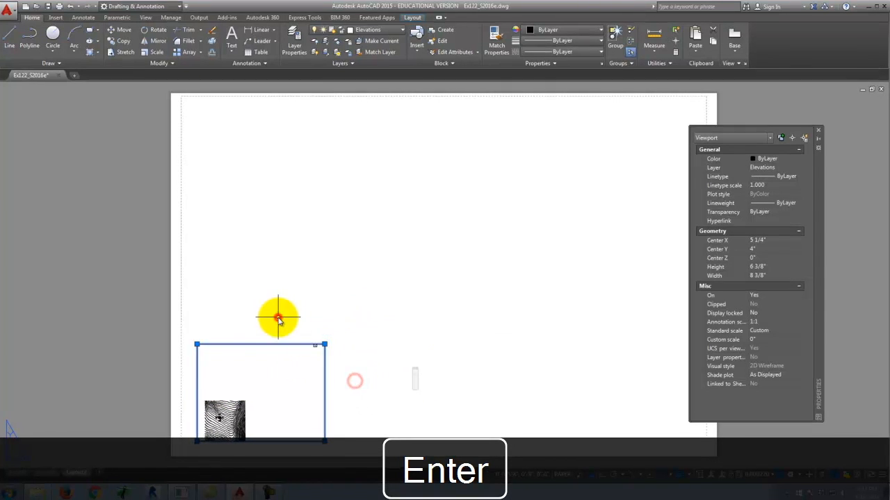
pyautogui.write('m')
pyautogui.press('Return')
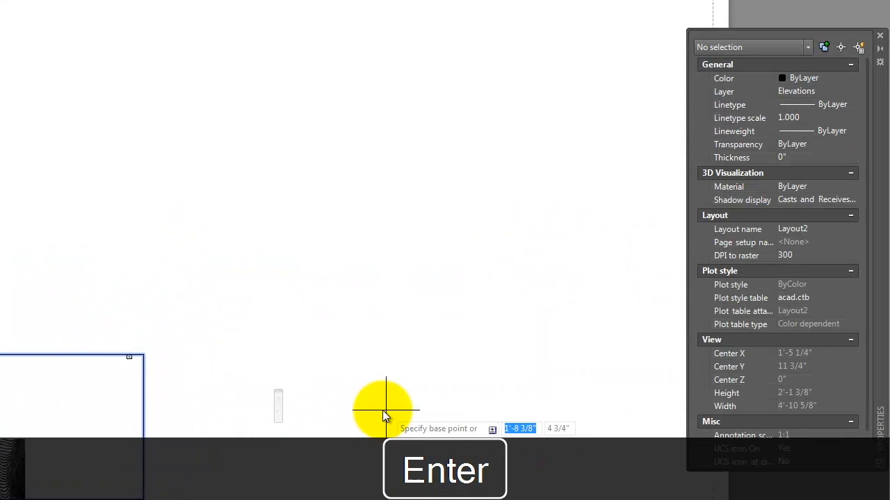
pyautogui.click(383, 410)
pyautogui.click(383, 84)
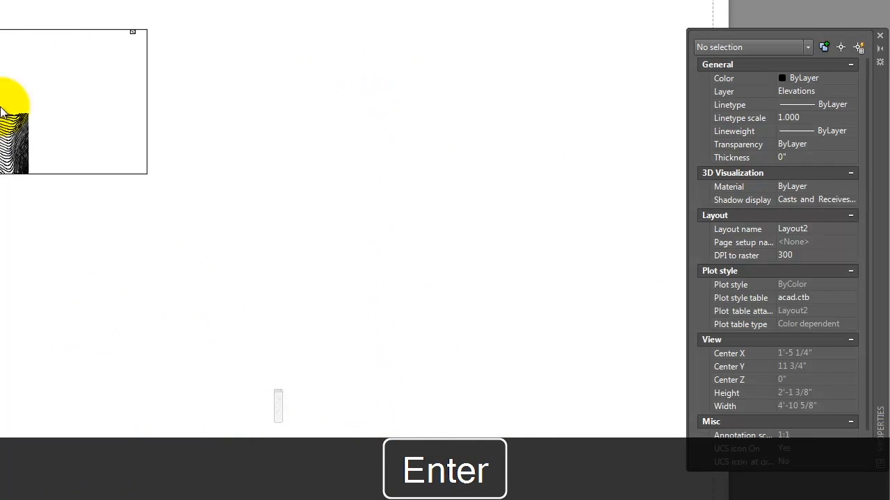
# Activate the viewport, enlarge and center its view on the house floor plan, and return to paper space
pyautogui.click(147, 45)
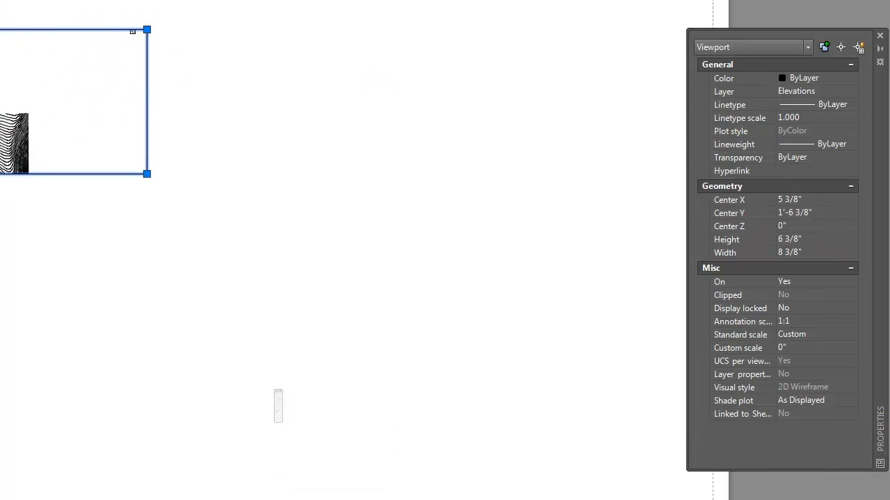
pyautogui.doubleClick(44, 109)
pyautogui.scroll(2, 0, 133)
pyautogui.moveTo(0, 130); pyautogui.dragTo(89, 81, button='middle')
pyautogui.scroll(-1, 64, 92)
pyautogui.scroll(1, 42, 118)
pyautogui.moveTo(46, 118); pyautogui.dragTo(80, 117, button='middle')
pyautogui.scroll(1, 125, 112)
pyautogui.scroll(1, 79, 79)
pyautogui.scroll(1, 95, 103)
pyautogui.scroll(1, 95, 107)
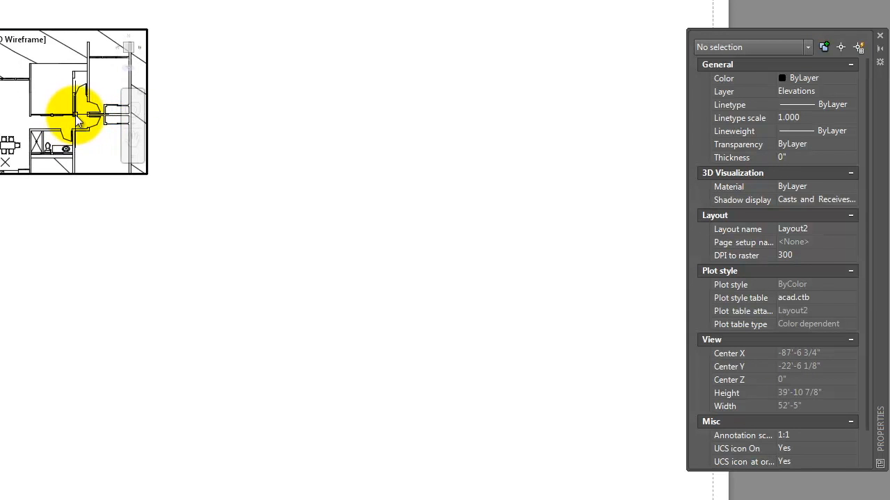
pyautogui.doubleClick(188, 97)
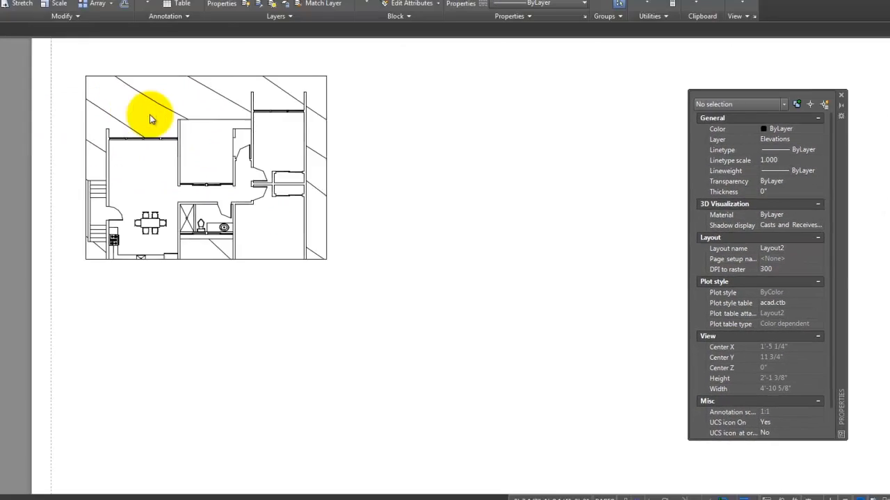
# Try activating the floor plan viewport while the sheet is magnified and zooming out from inside it
pyautogui.scroll(6, 176, 138)
pyautogui.scroll(-2, 302, 171)
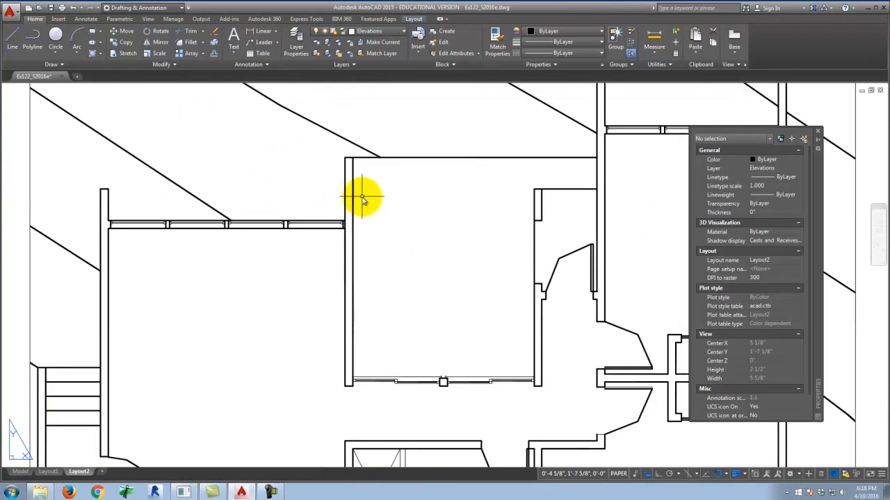
pyautogui.scroll(2, 359, 198)
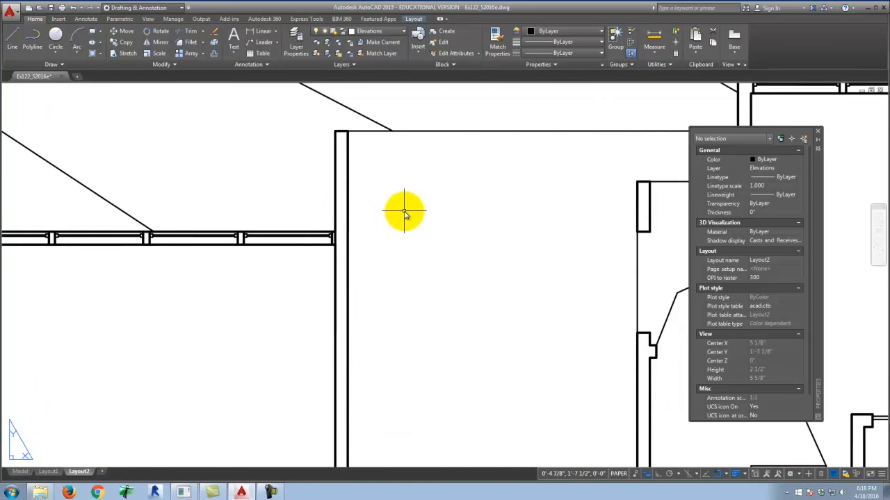
pyautogui.doubleClick(404, 212)
pyautogui.scroll(-7, 404, 212)
pyautogui.scroll(7, 404, 212)
pyautogui.scroll(-7, 404, 212)
pyautogui.scroll(-8, 404, 212)
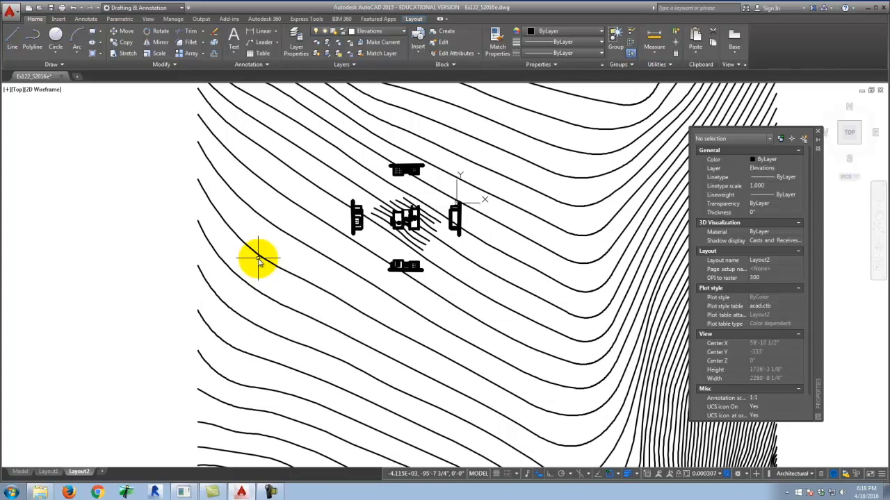
# Undo the zoom changes made inside the magnified floor plan viewport
pyautogui.hotkey('ctrl', 'z')
pyautogui.hotkey('ctrl', 'z')
pyautogui.hotkey('ctrl', 'z')
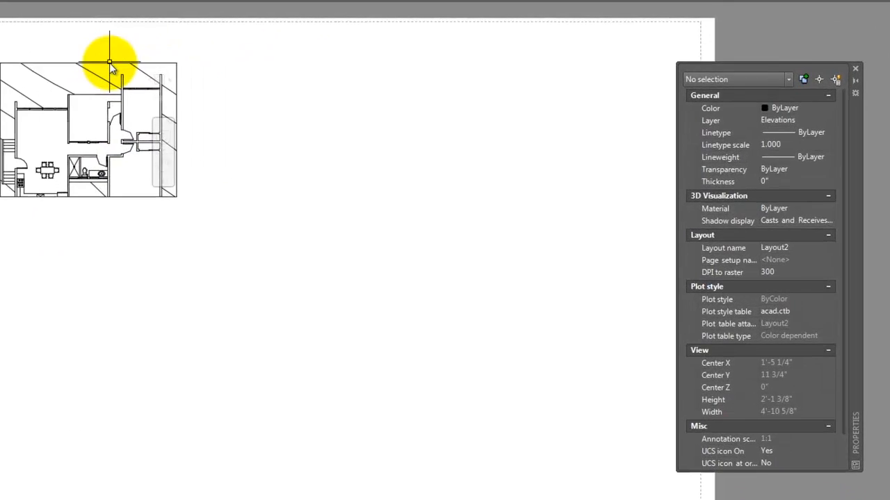
# Activate the floor plan viewport, adjust its view slightly, and return to paper space
pyautogui.click(110, 66)
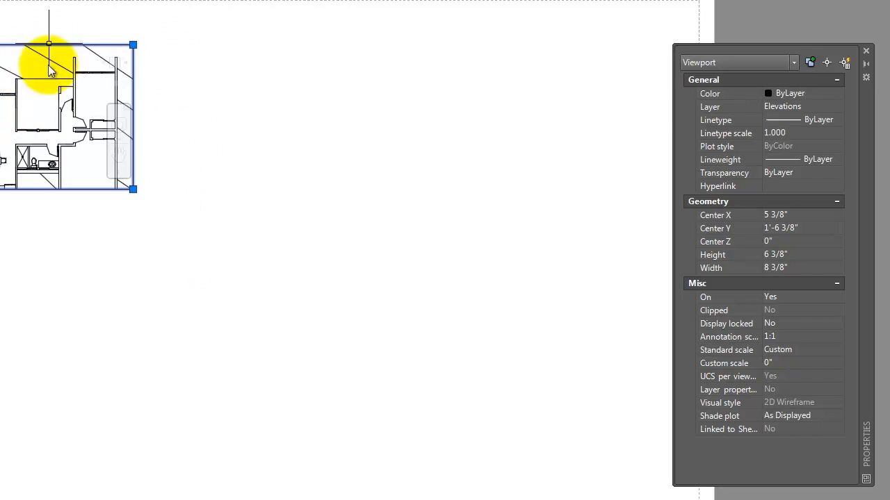
pyautogui.doubleClick(43, 113)
pyautogui.scroll(-3, 44, 111)
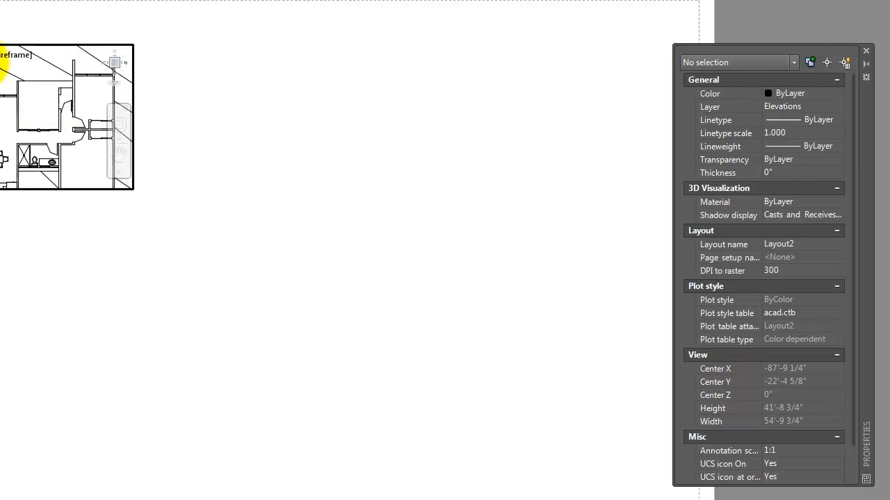
pyautogui.click(175, 74)
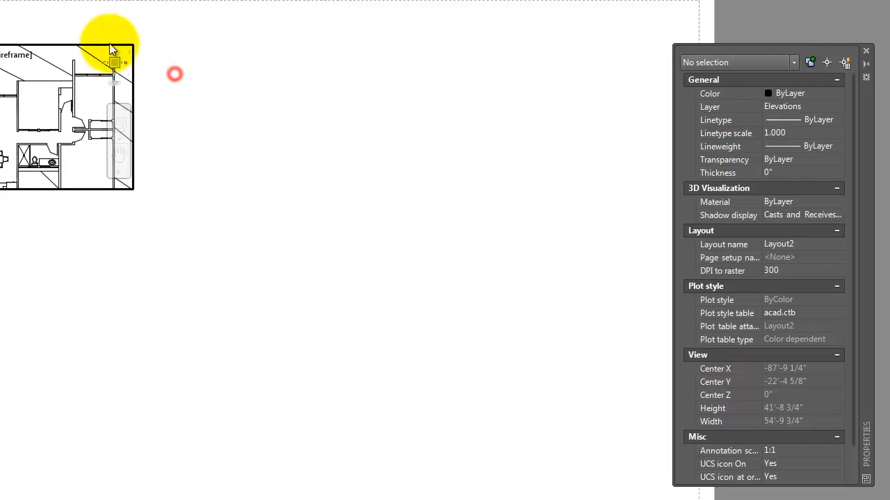
pyautogui.click(189, 66)
pyautogui.click(166, 51)
pyautogui.doubleClick(166, 51)
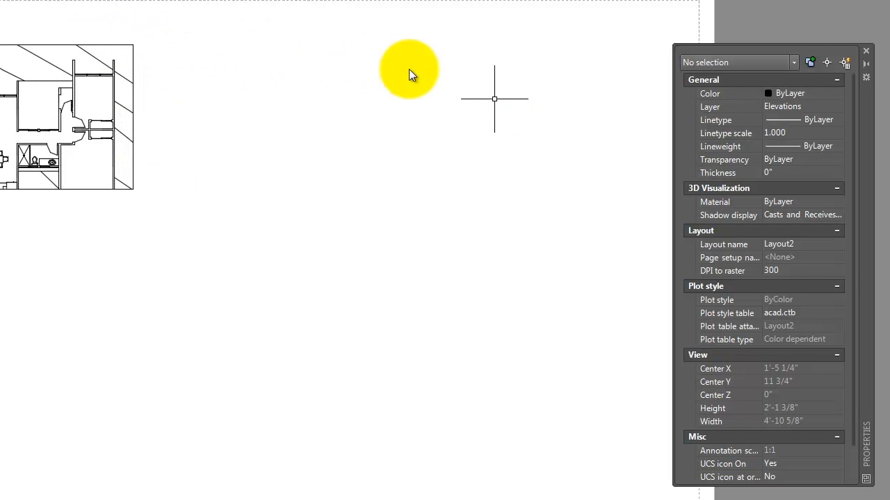
# Select the floor plan viewport, close the Properties palette, and reopen it with the PROPERTIES command
pyautogui.click(132, 63)
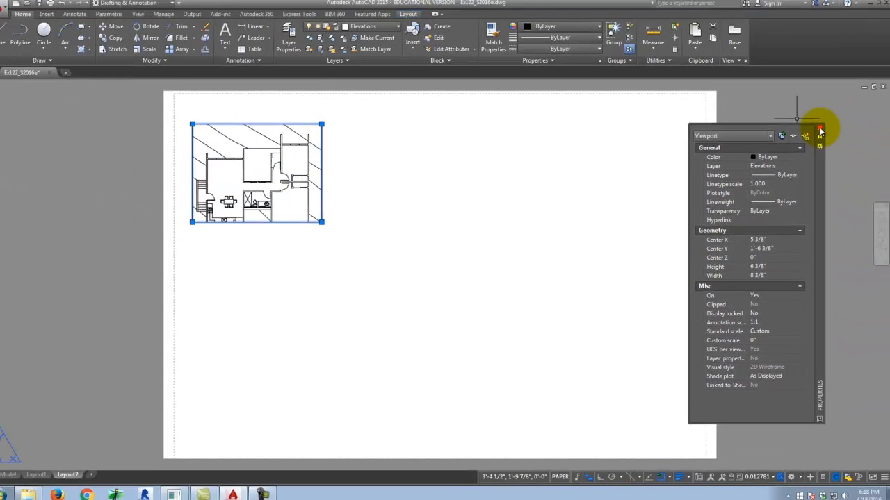
pyautogui.click(855, 68)
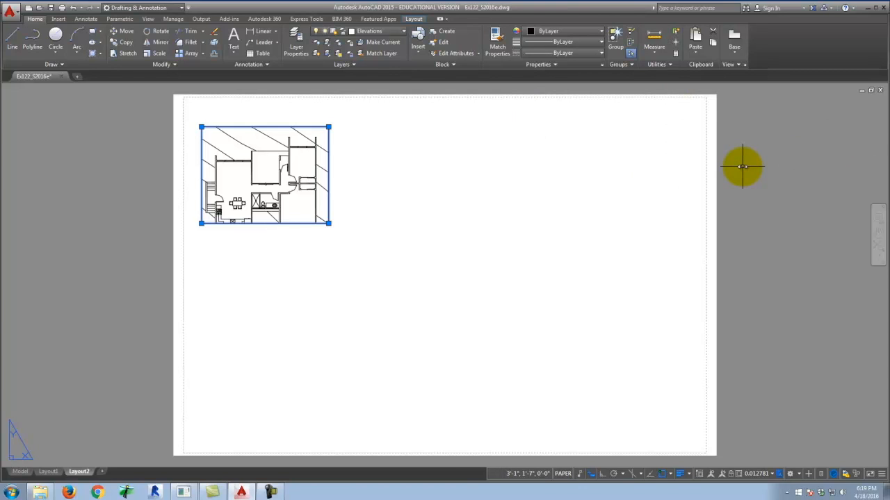
pyautogui.write('proep')
pyautogui.press('BackSpace')
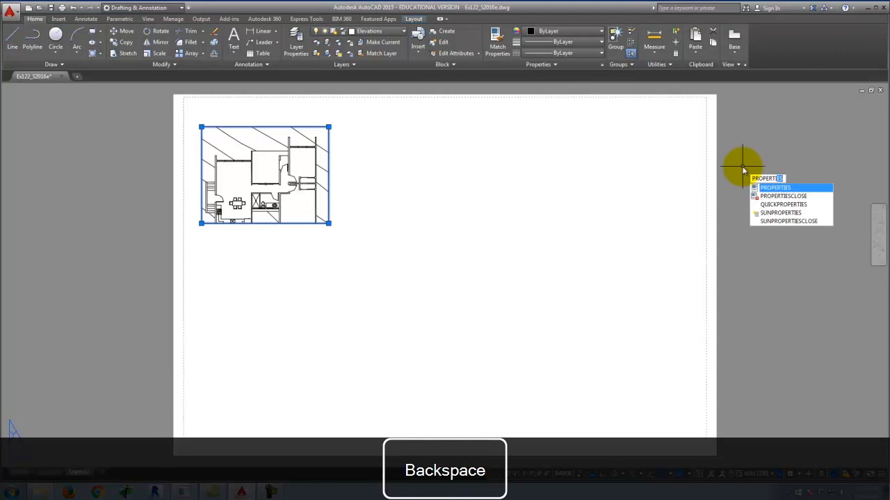
pyautogui.press('Return')
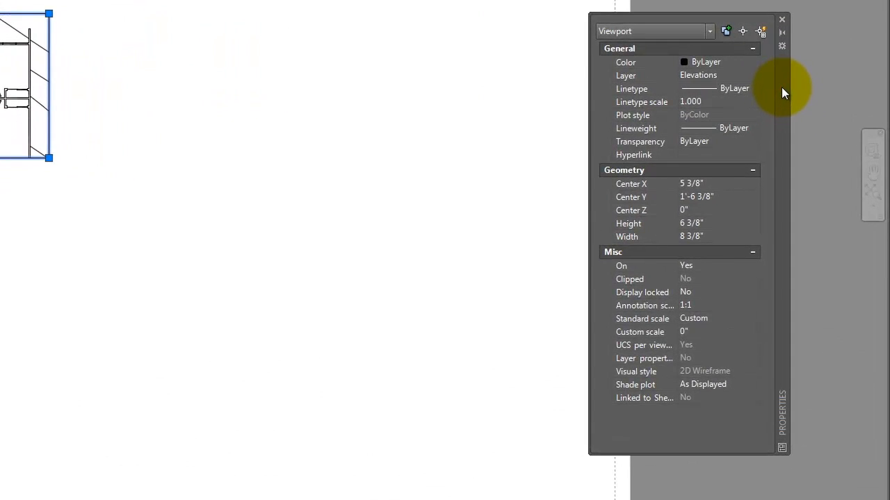
# Try docking the Properties palette, and return it to a floating palette beside the sheet
pyautogui.moveTo(781, 87); pyautogui.dragTo(882, 90)
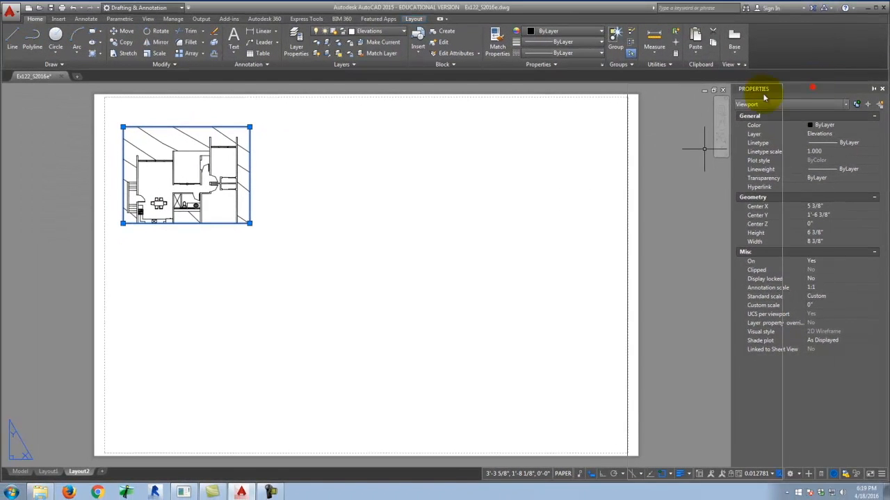
pyautogui.moveTo(727, 114)
pyautogui.mouseDown()
pyautogui.moveTo(688, 190)
pyautogui.moveTo(662, 146)
pyautogui.mouseUp()
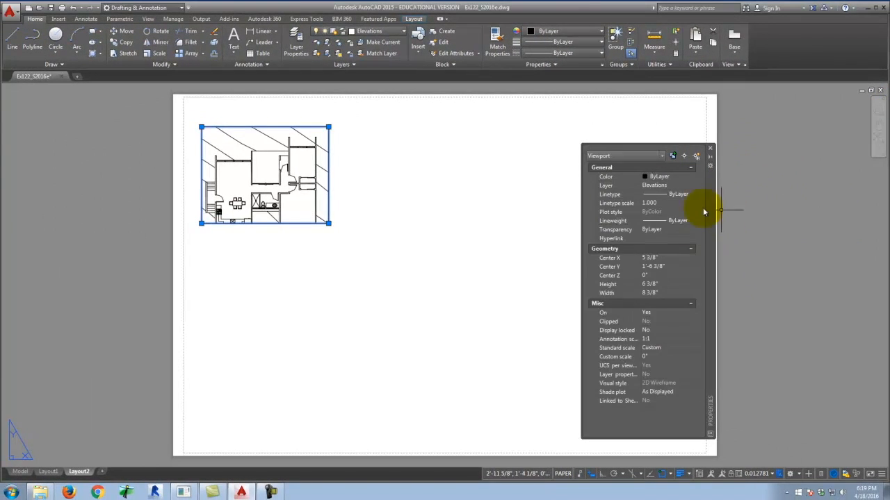
pyautogui.moveTo(711, 234); pyautogui.dragTo(795, 201)
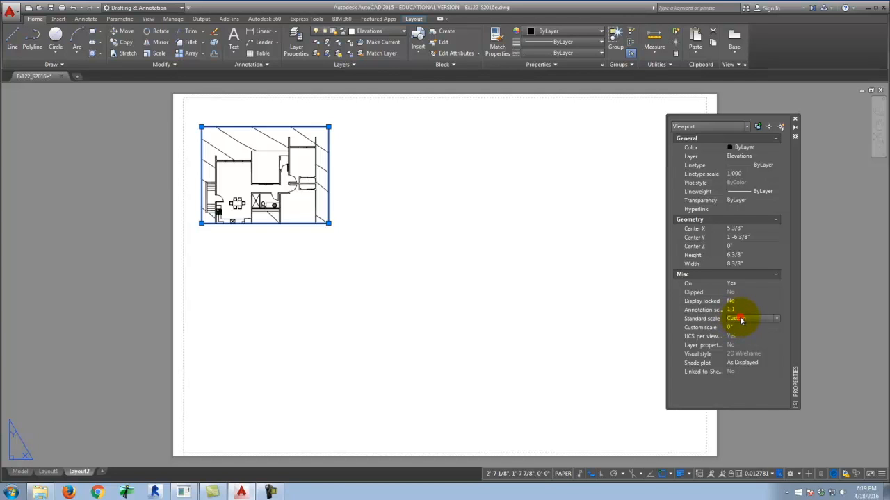
# Set the viewport's standard scale to 1/4" = 1'-0" and enlarge its frame to about 1'-10" by 1'-0 1/8" around the whole floor plan
pyautogui.click(776, 318)
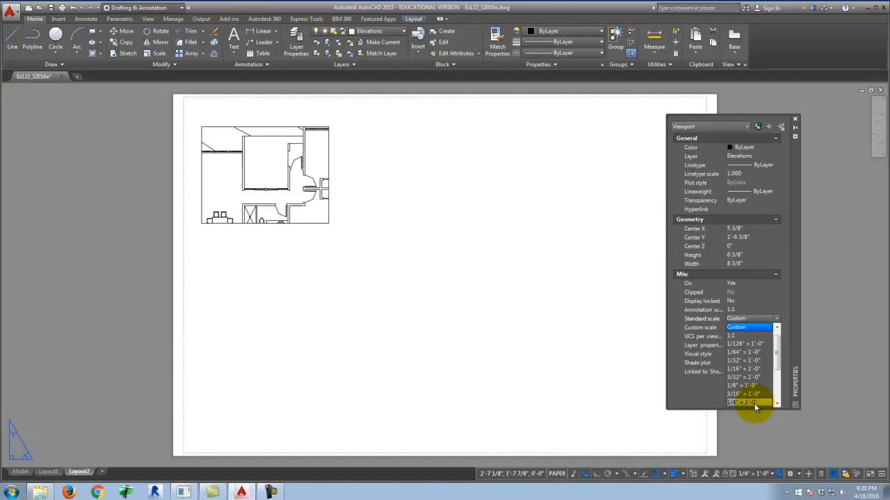
pyautogui.click(754, 403)
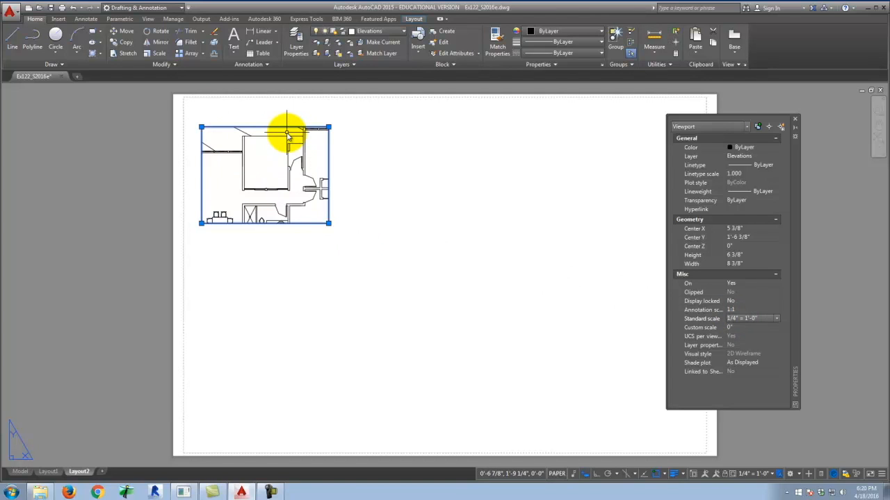
pyautogui.click(328, 223)
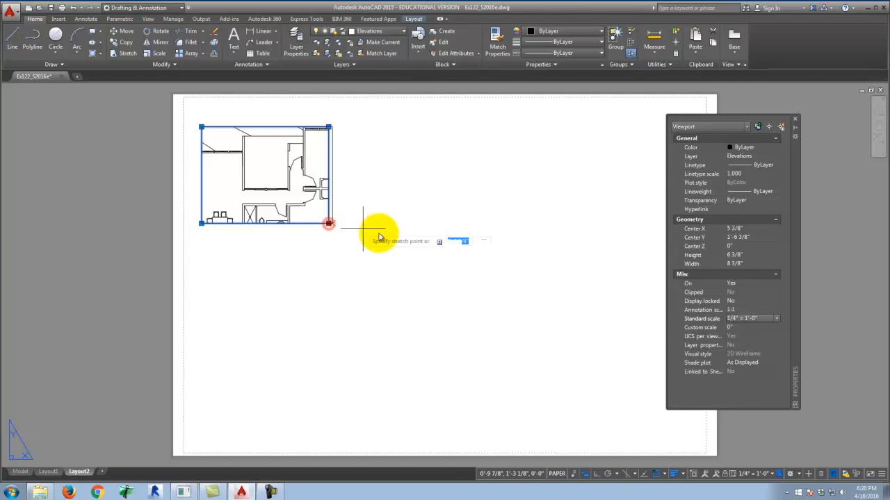
pyautogui.click(448, 290)
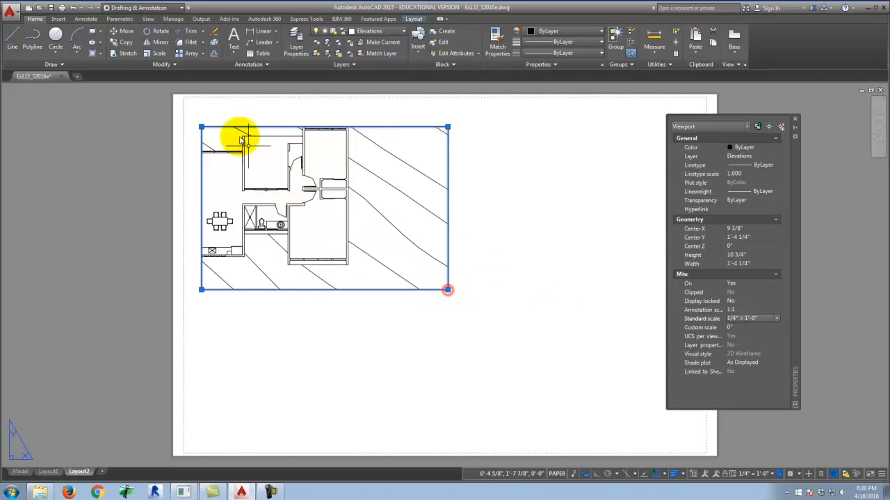
pyautogui.click(200, 126)
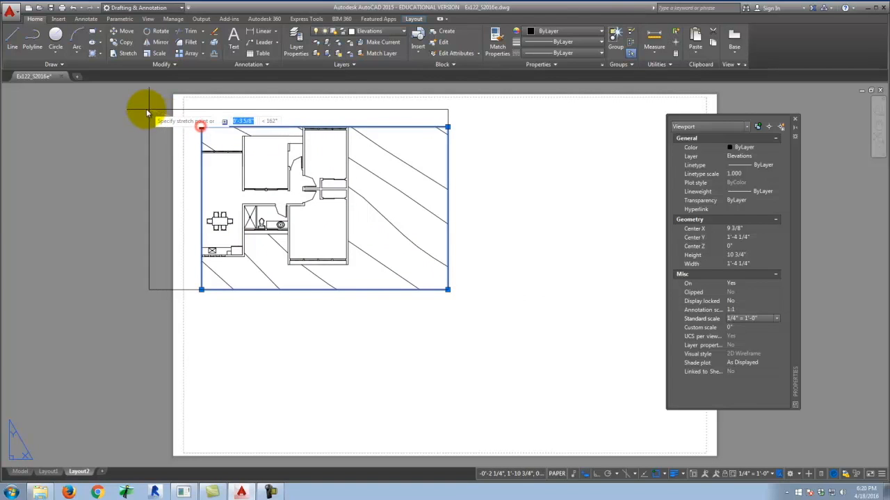
pyautogui.click(116, 108)
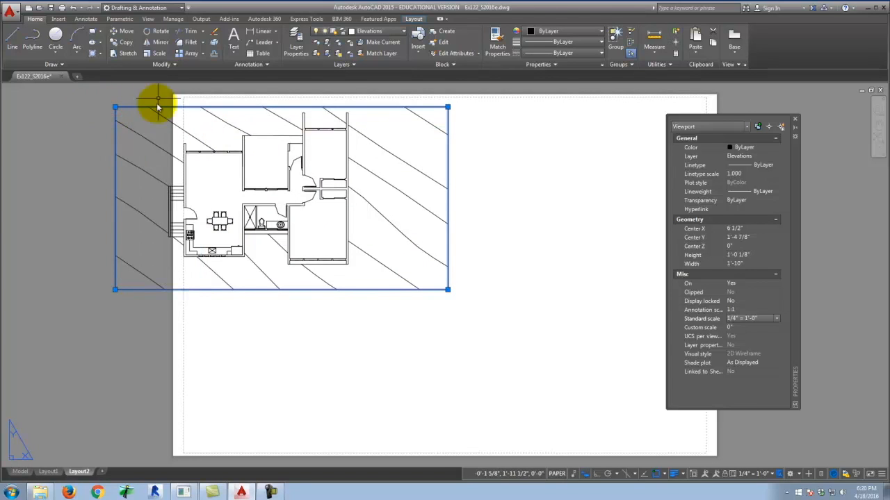
# Tighten the viewport frame around the floor plan to about 1'-3 1/8" wide and 11 7/8" high
pyautogui.click(449, 290)
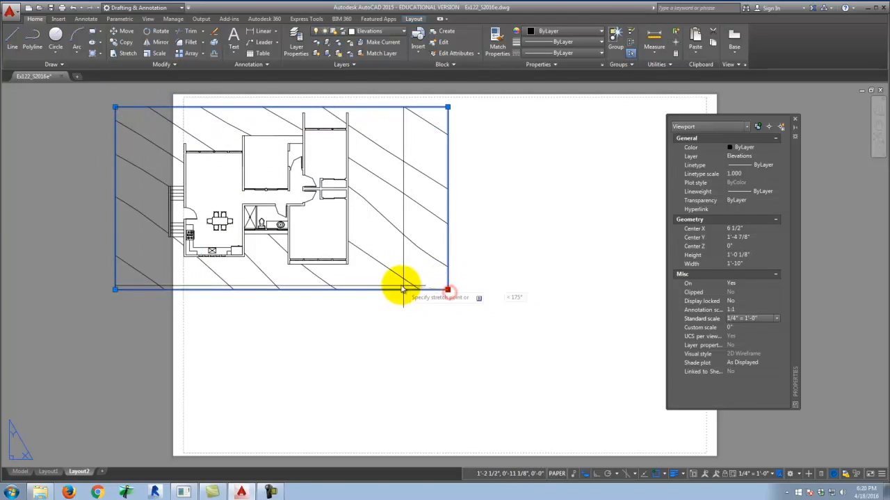
pyautogui.click(448, 289)
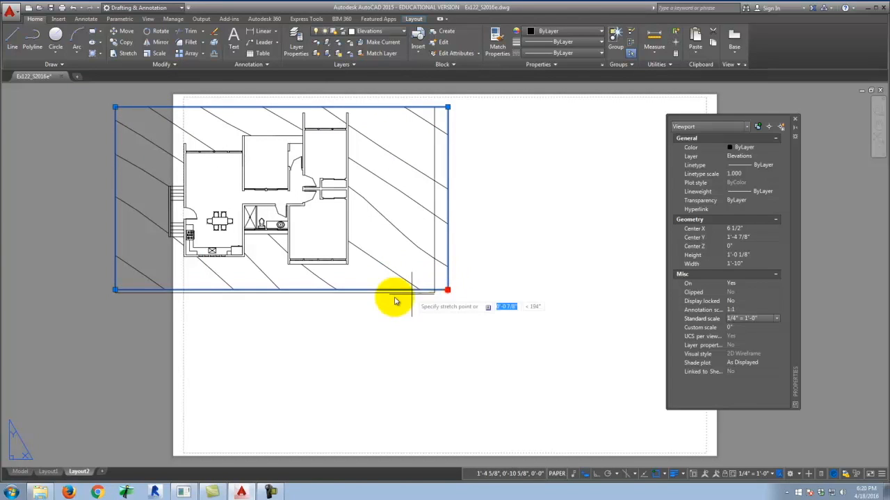
pyautogui.click(372, 301)
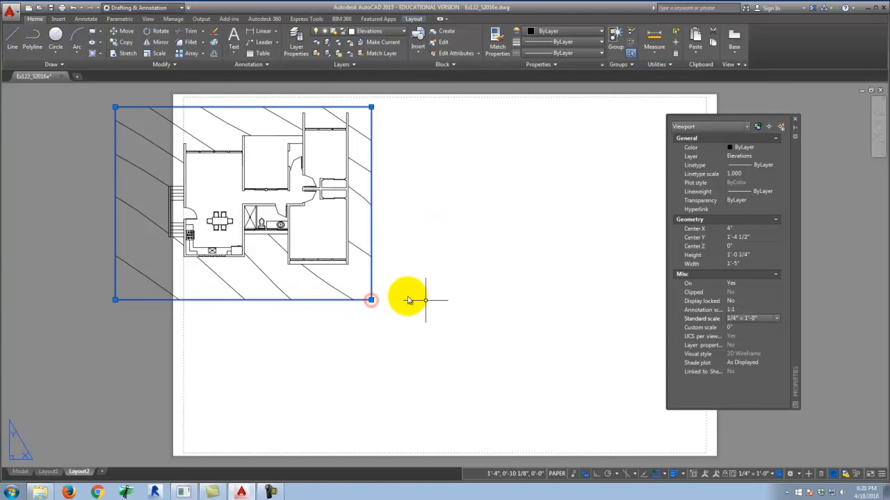
pyautogui.click(115, 300)
pyautogui.press('Escape')
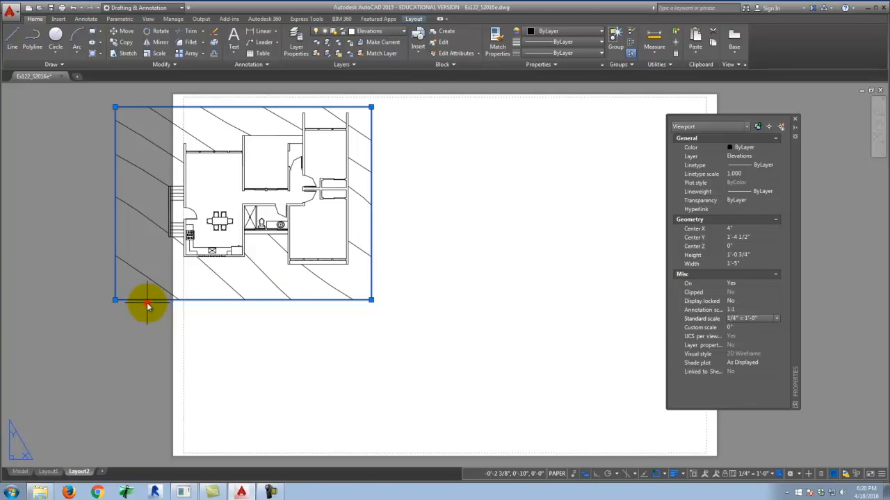
pyautogui.click(143, 287)
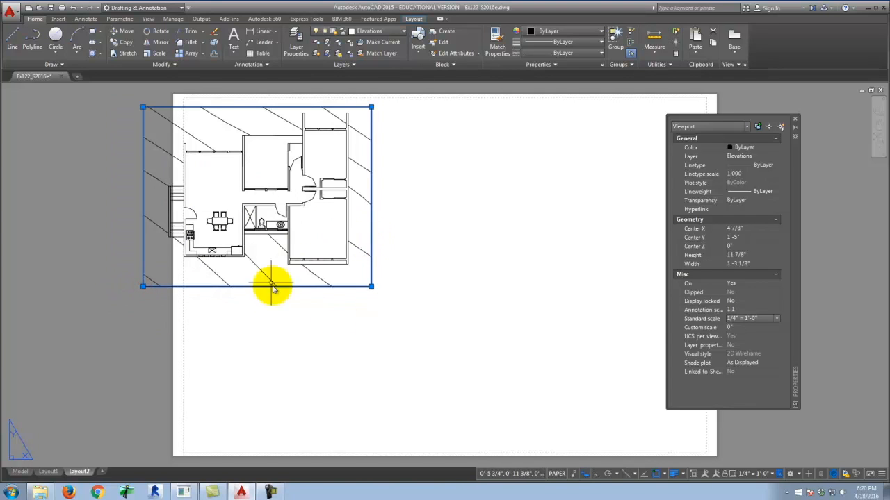
# Move the viewport about 3 1/8" to the right so its frame lies inside the sheet's printable area
pyautogui.click(122, 31)
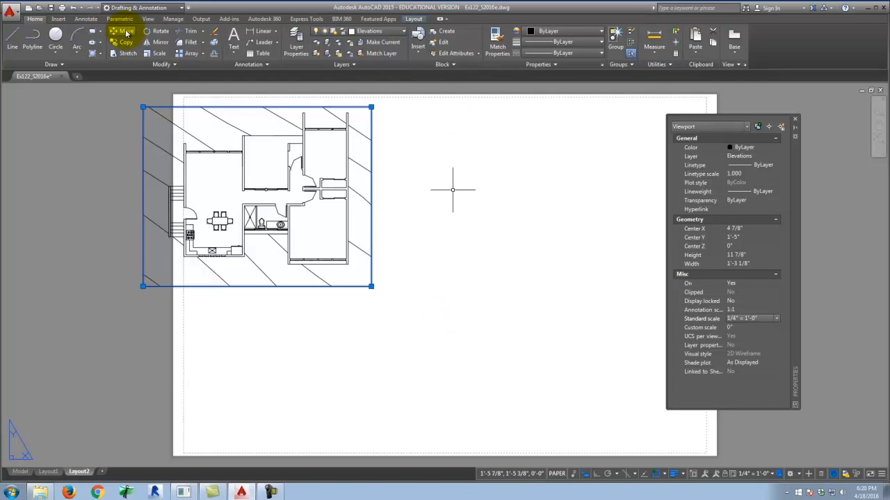
pyautogui.click(272, 348)
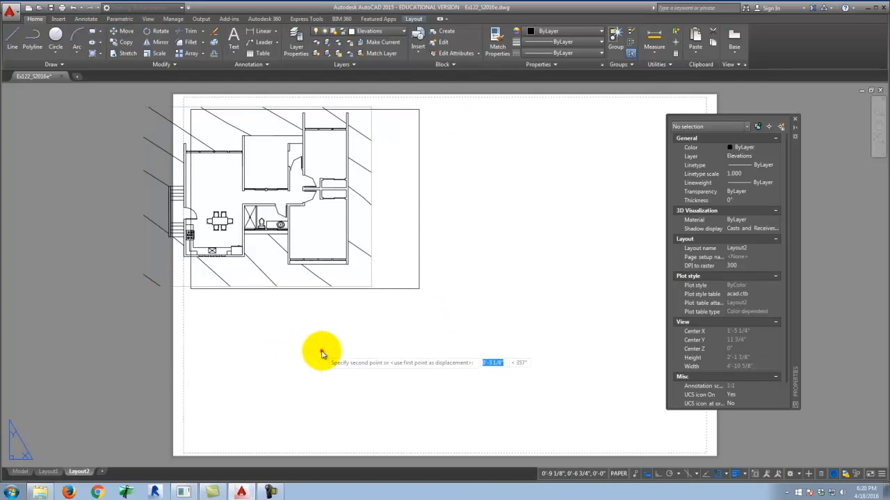
pyautogui.click(320, 351)
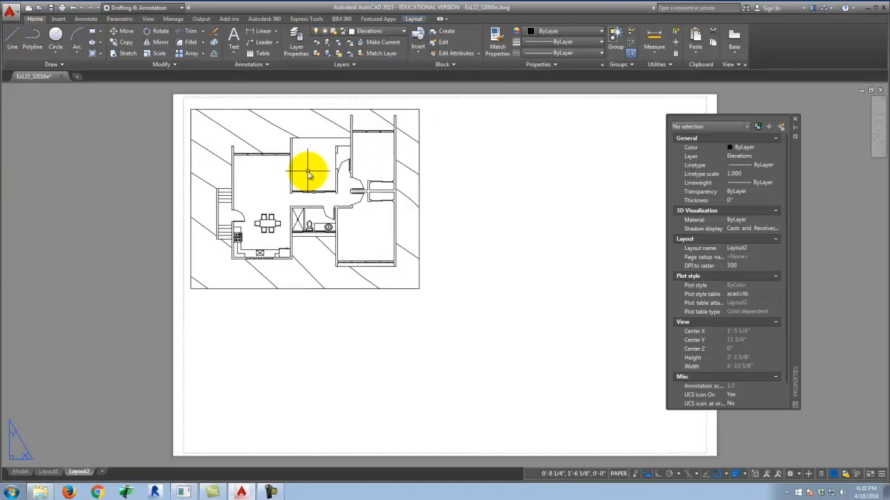
# Activate the floor plan viewport, zoom in on the drawing inside it, and return to paper space
pyautogui.doubleClick(309, 173)
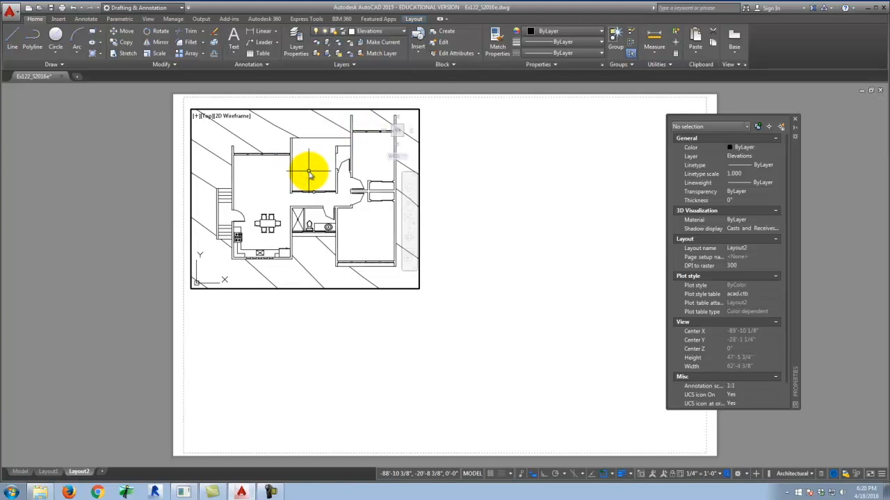
pyautogui.scroll(4, 309, 173)
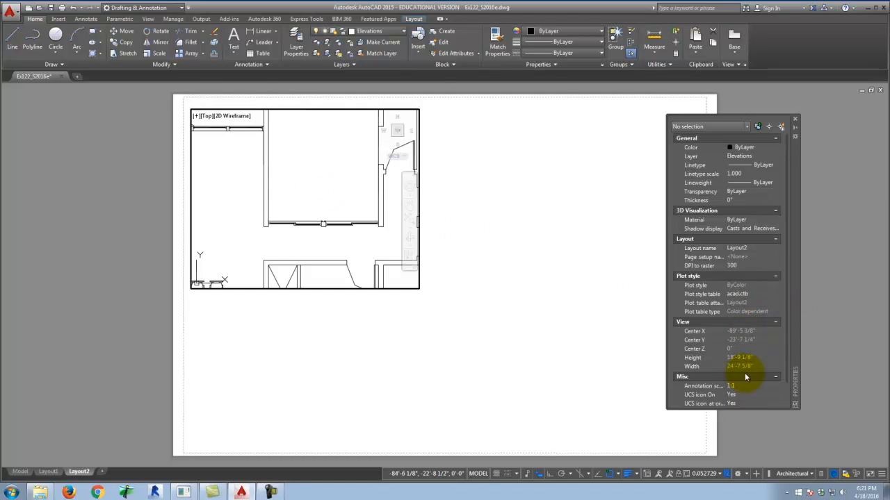
pyautogui.doubleClick(514, 226)
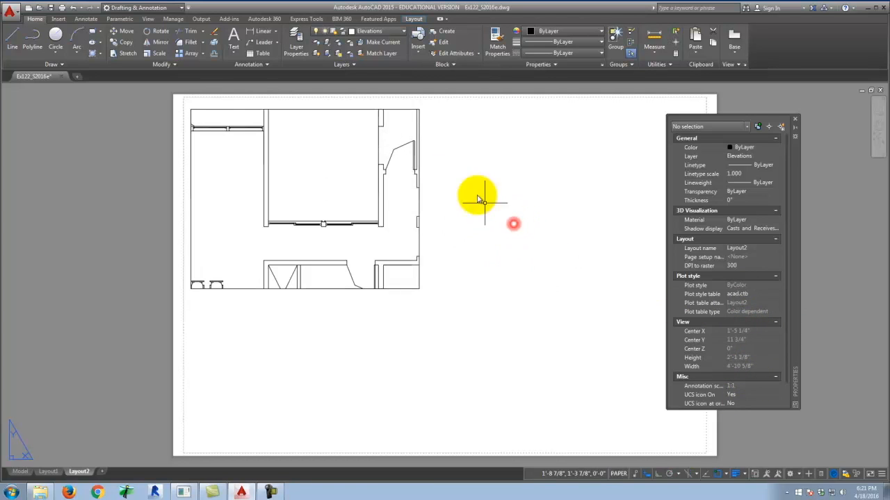
# Select the floor plan viewport and restore its standard scale to 1/4" = 1'-0"
pyautogui.click(420, 205)
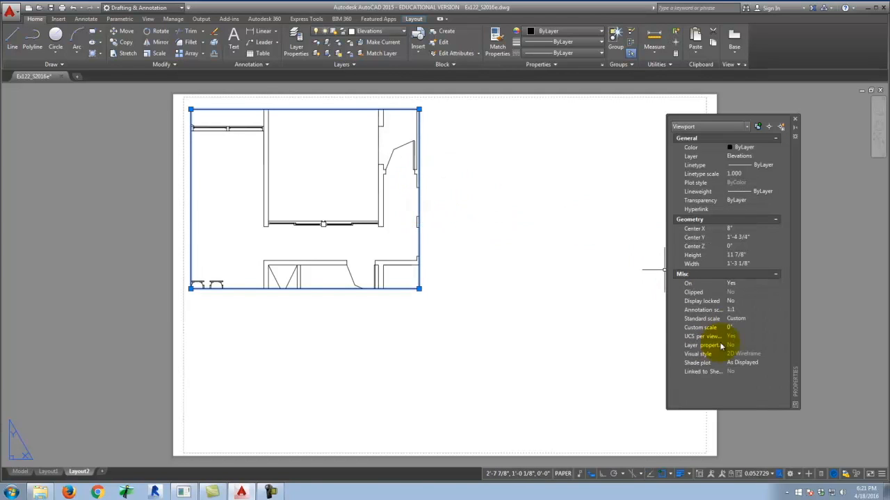
pyautogui.click(744, 320)
pyautogui.click(743, 319)
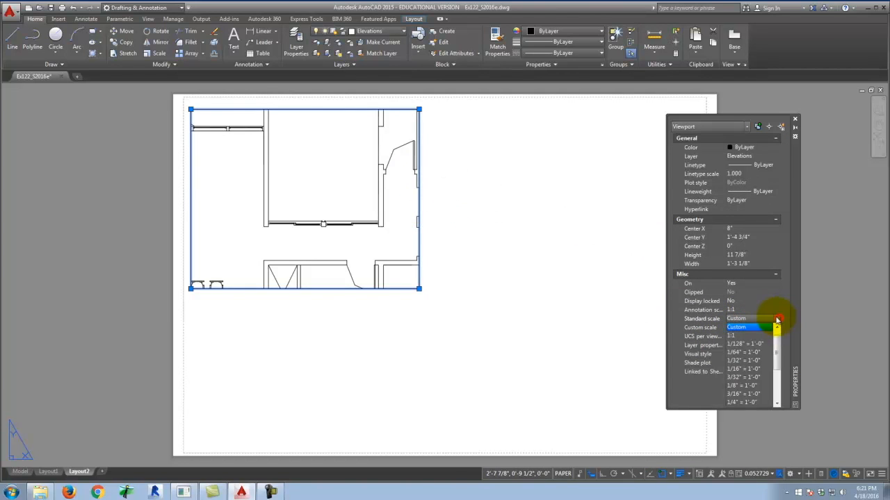
pyautogui.click(743, 386)
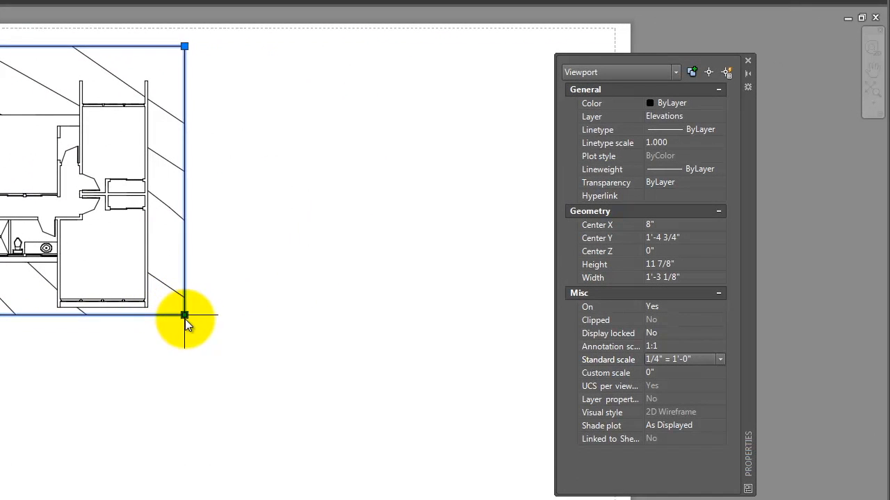
# Extend the viewport frame below the floor plan and trim its upper right corner, making it about 1'-2 3/4" wide and 1'-0 5/8" high
pyautogui.click(184, 315)
pyautogui.click(184, 343)
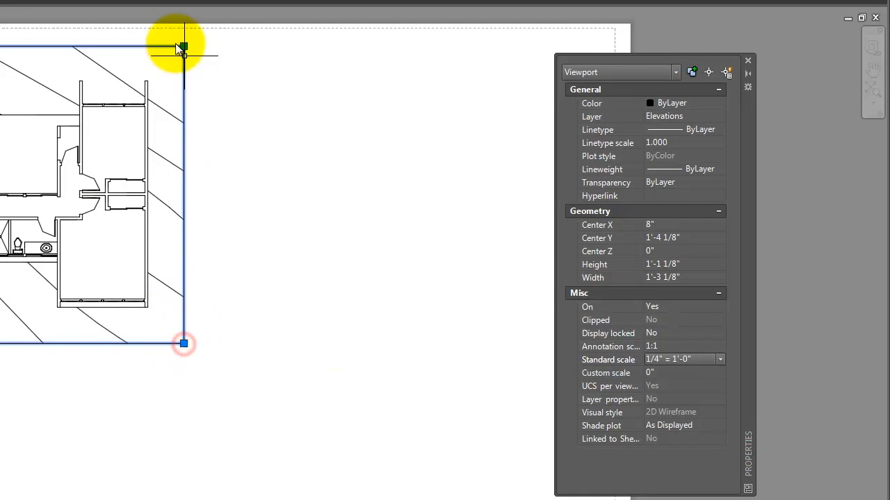
pyautogui.click(184, 46)
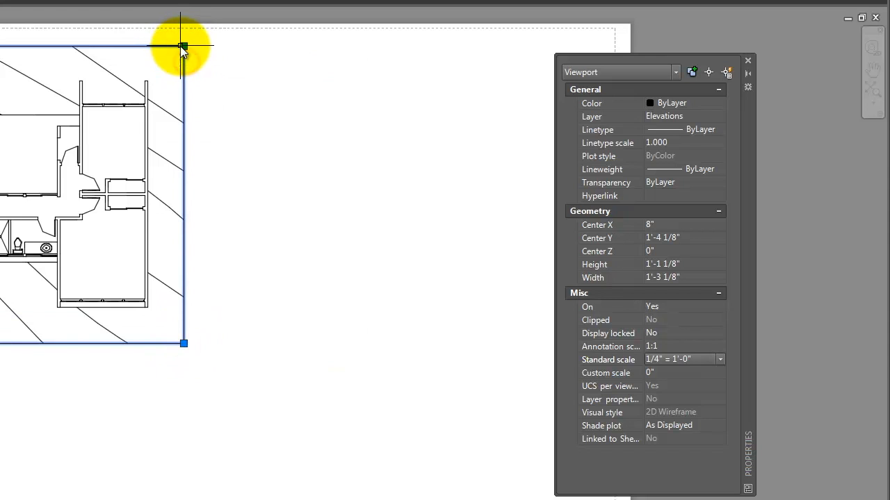
pyautogui.click(184, 46)
pyautogui.click(176, 57)
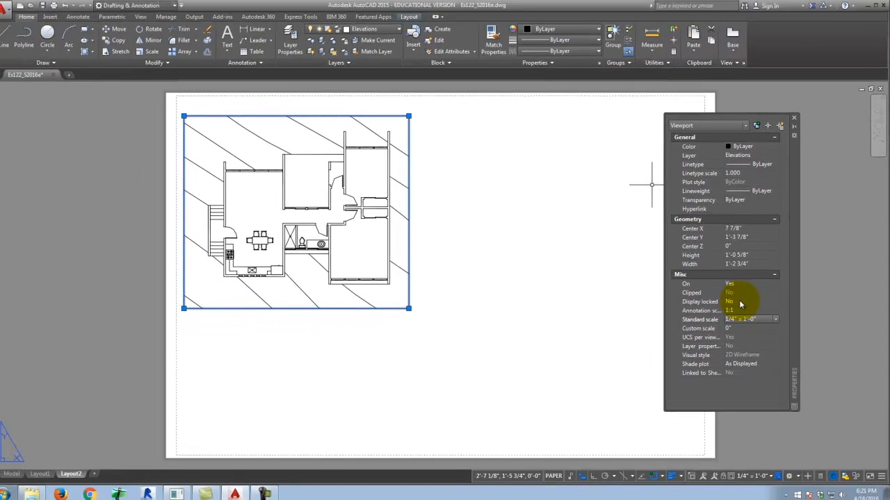
# Lock the floor plan viewport's display by setting Display locked to Yes
pyautogui.click(696, 322)
pyautogui.click(741, 312)
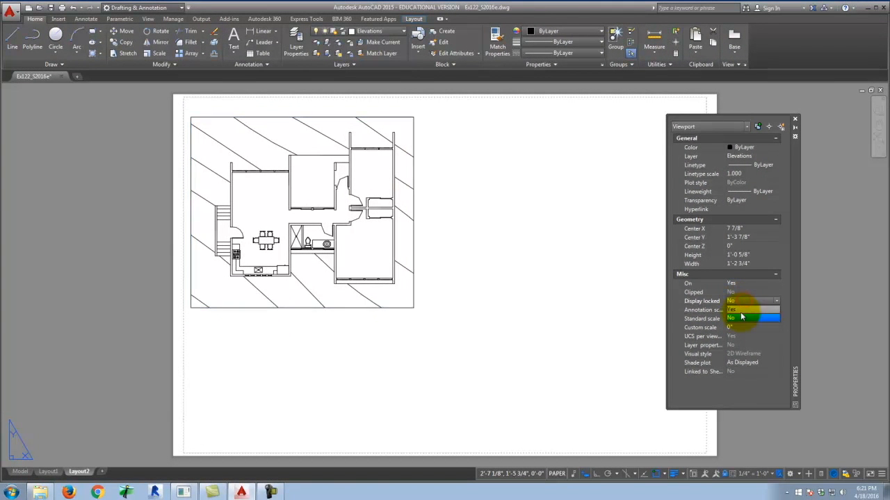
# Set the floor plan viewport's Display locked option to Yes and test the lock by zooming in and out with the viewport active
pyautogui.click(741, 309)
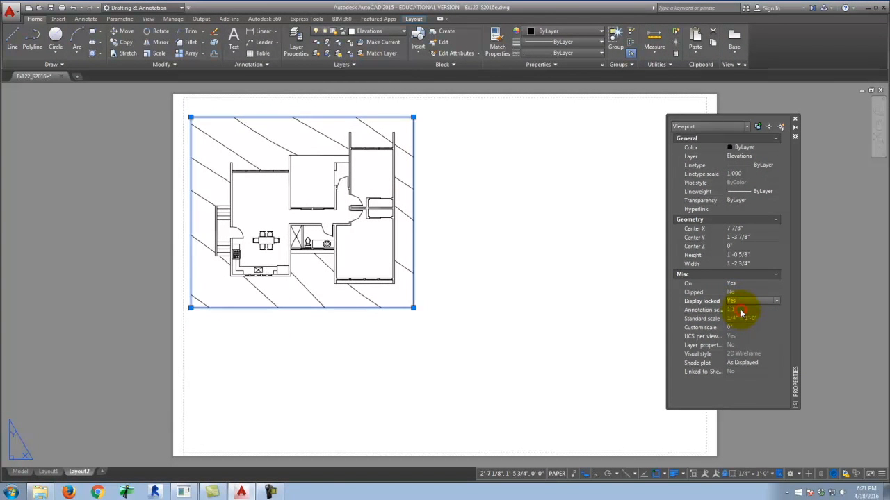
pyautogui.doubleClick(312, 193)
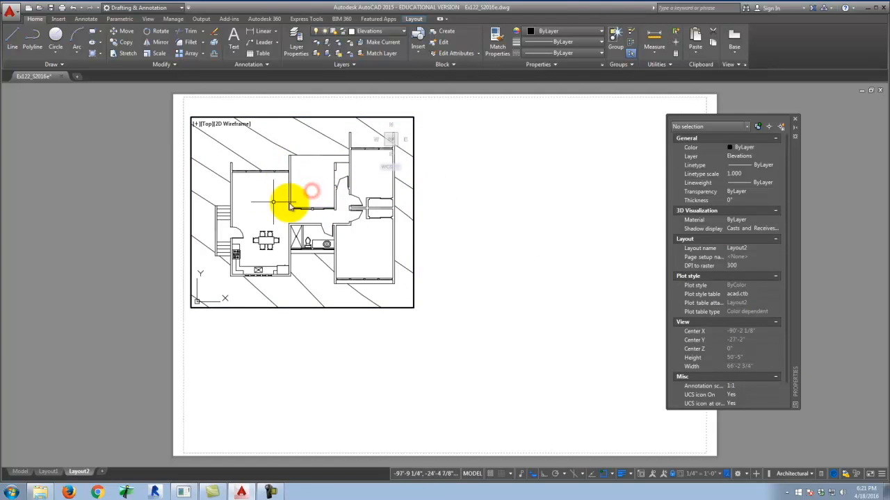
pyautogui.scroll(-2, 343, 187)
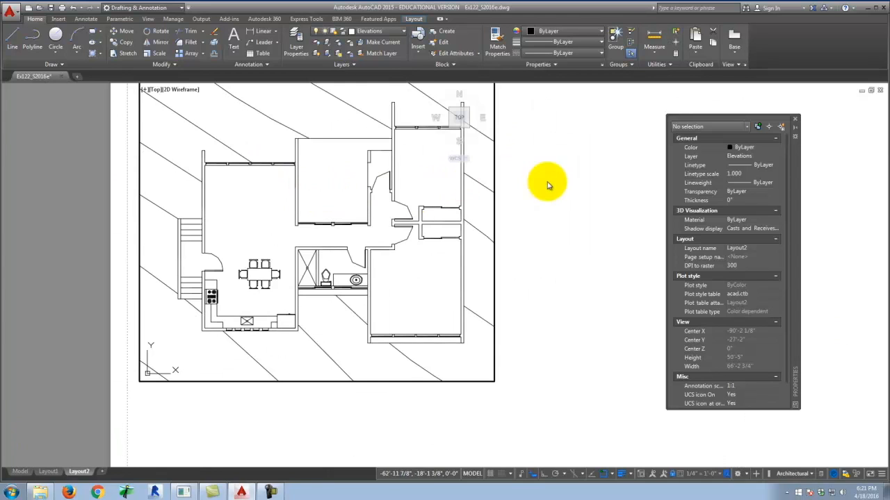
pyautogui.scroll(4, 367, 180)
pyautogui.scroll(3, 367, 180)
pyautogui.scroll(-6, 364, 176)
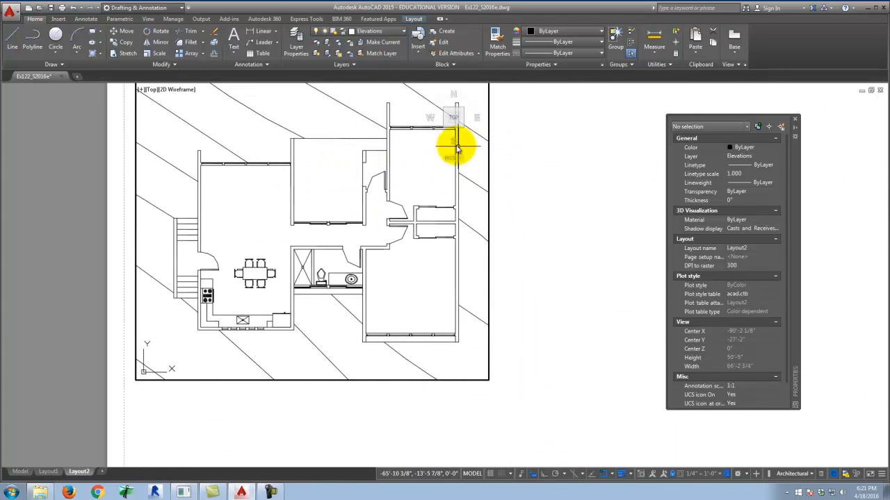
# Return to paper space, select the floor plan viewport to review its properties, and zoom to show the whole sheet
pyautogui.doubleClick(572, 242)
pyautogui.click(503, 208)
pyautogui.click(485, 208)
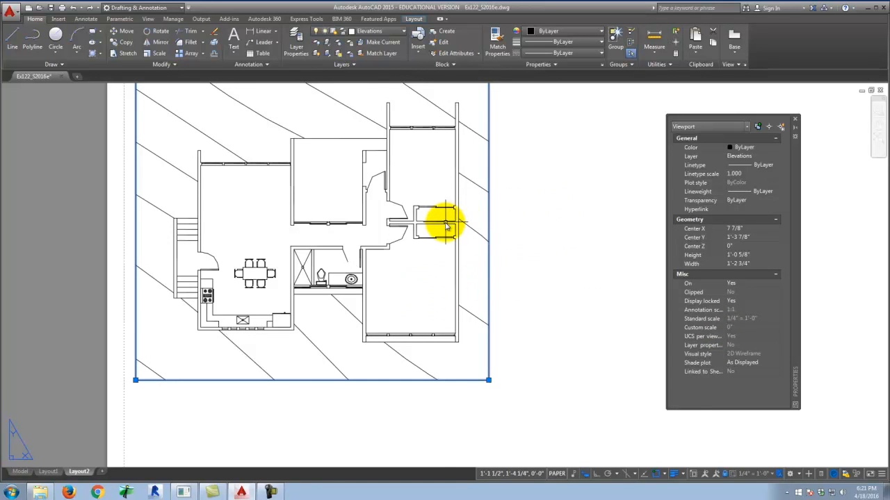
pyautogui.write('z')
pyautogui.press('Return')
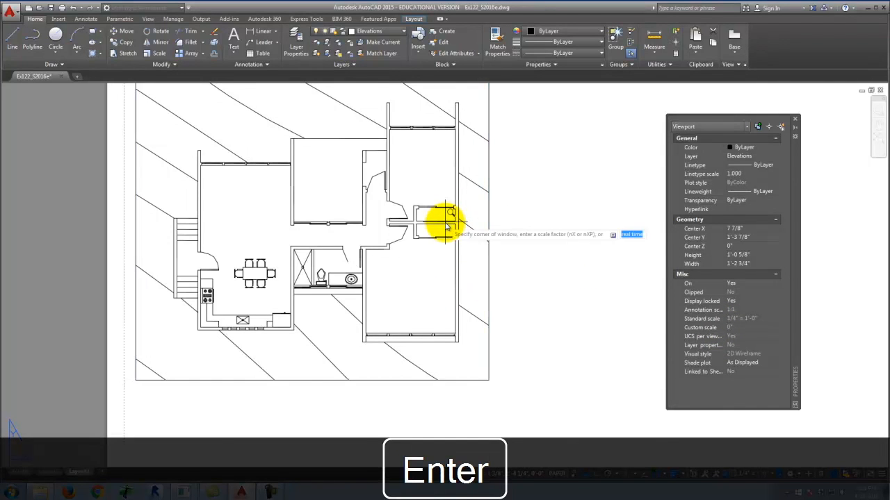
pyautogui.press('Return')
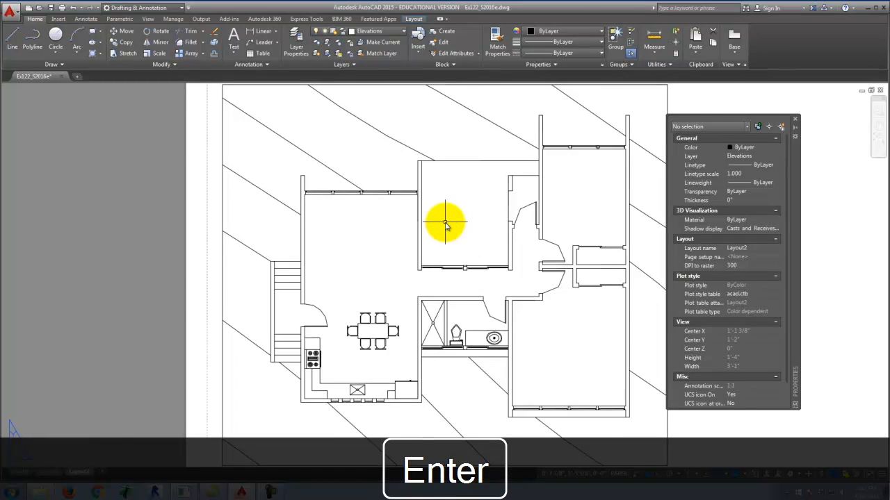
pyautogui.write('a')
pyautogui.press('Return')
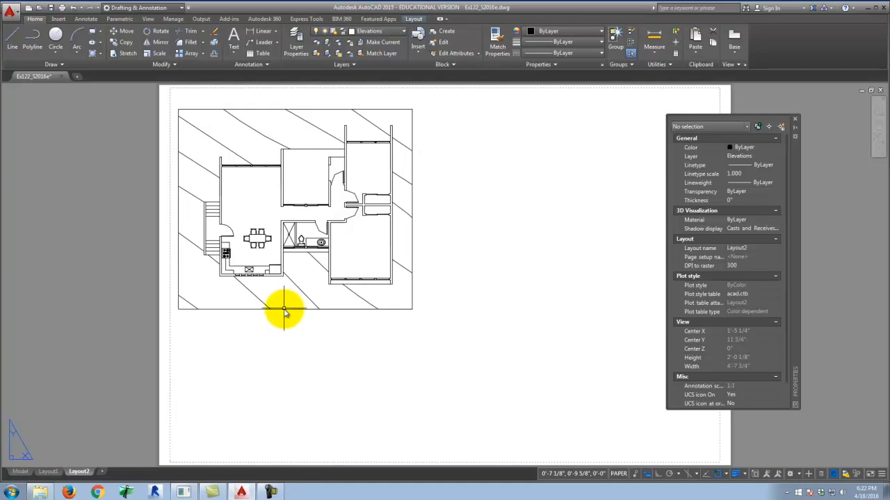
# Copy the floor plan viewport to a spot directly below the original on the sheet
pyautogui.click(283, 310)
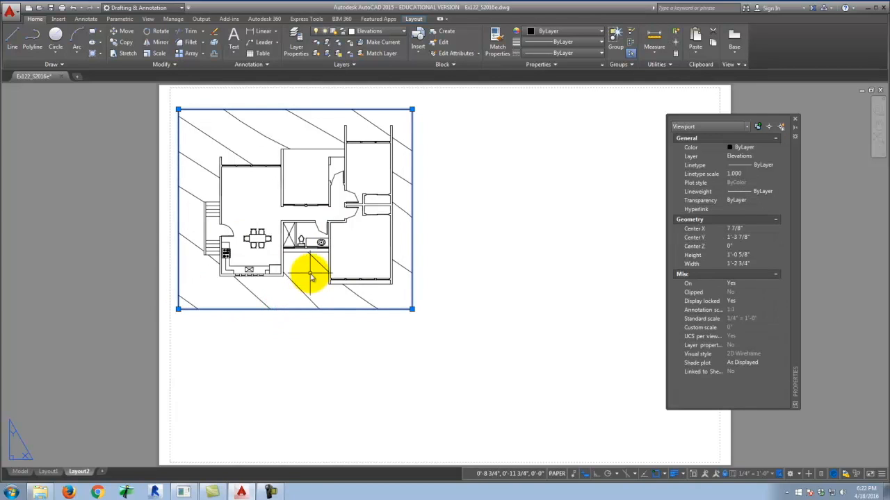
pyautogui.click(125, 43)
pyautogui.click(256, 353)
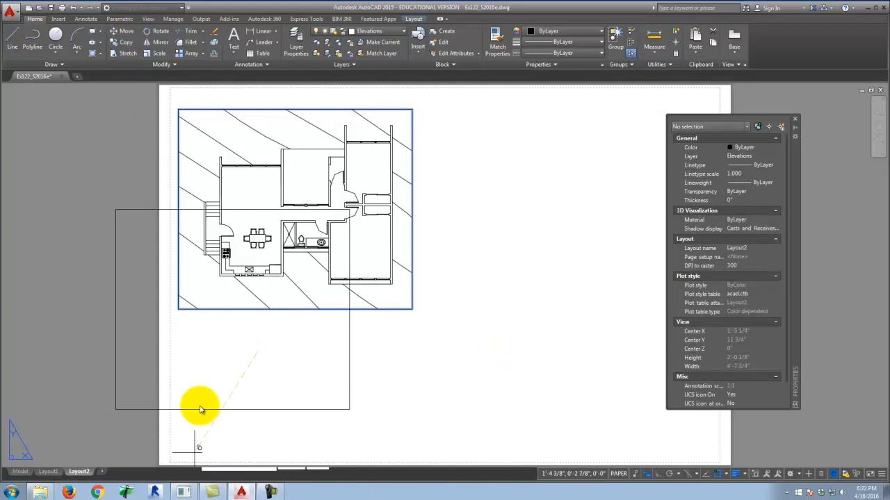
pyautogui.scroll(-4, 364, 243)
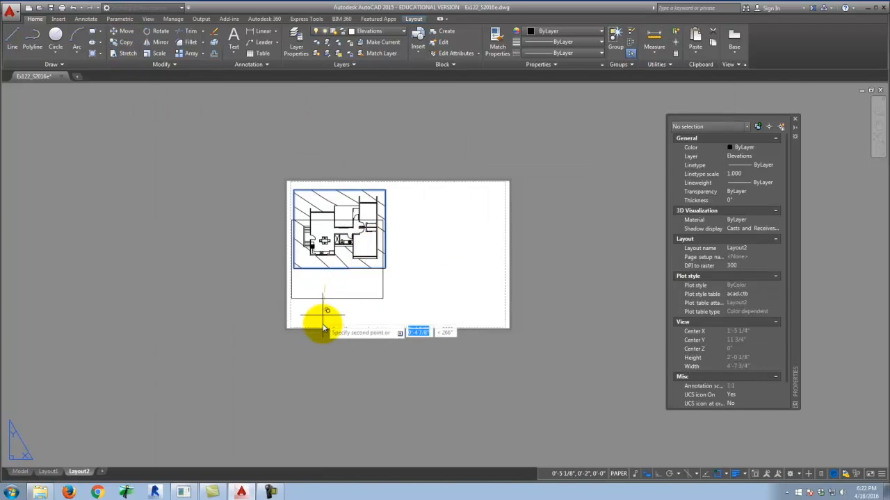
pyautogui.scroll(3, 323, 328)
pyautogui.press('Return')
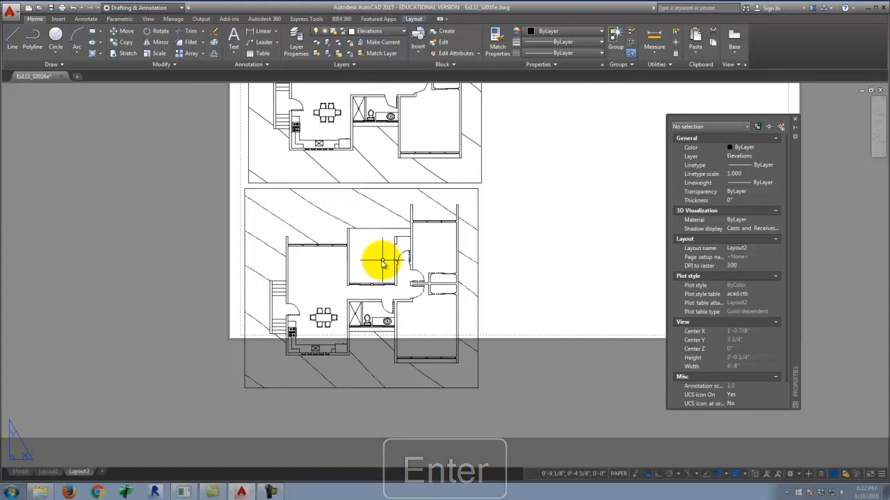
# Unlock the copied viewport by setting its Display locked option to No
pyautogui.click(503, 257)
pyautogui.click(464, 235)
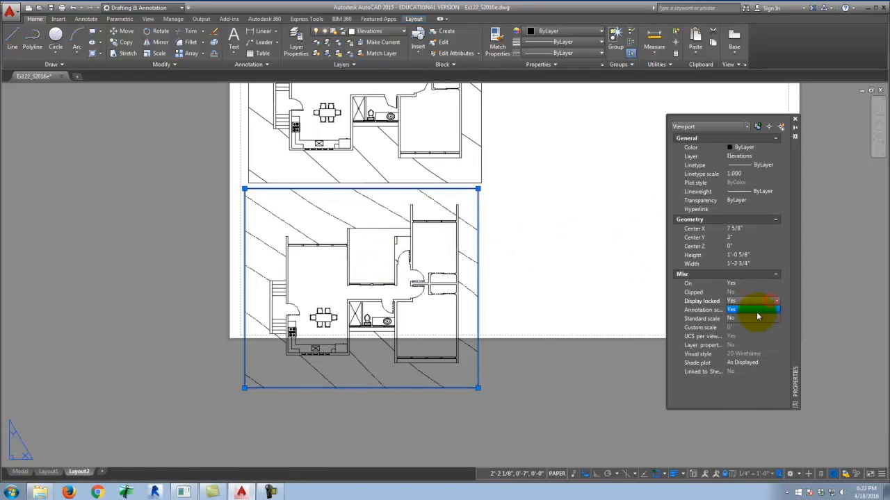
pyautogui.click(757, 317)
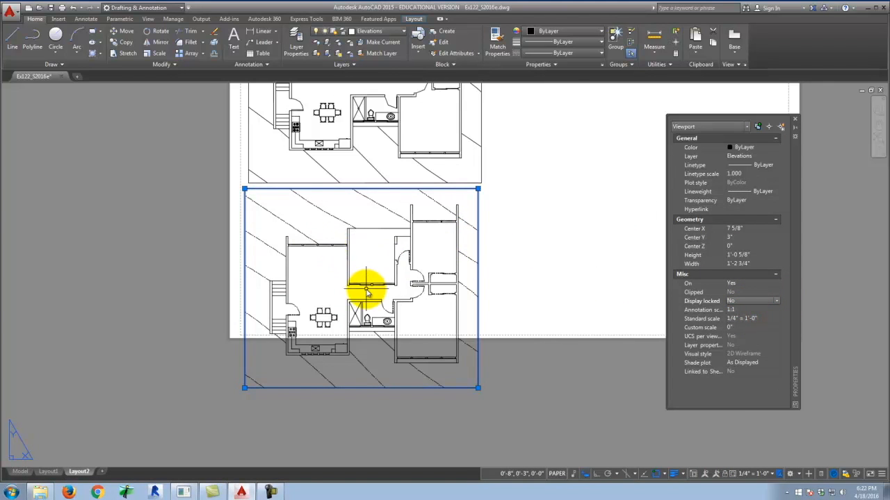
# Pan inside the copied viewport until the elevation below the floor plan is centred in it, and return to paper space
pyautogui.doubleClick(371, 258)
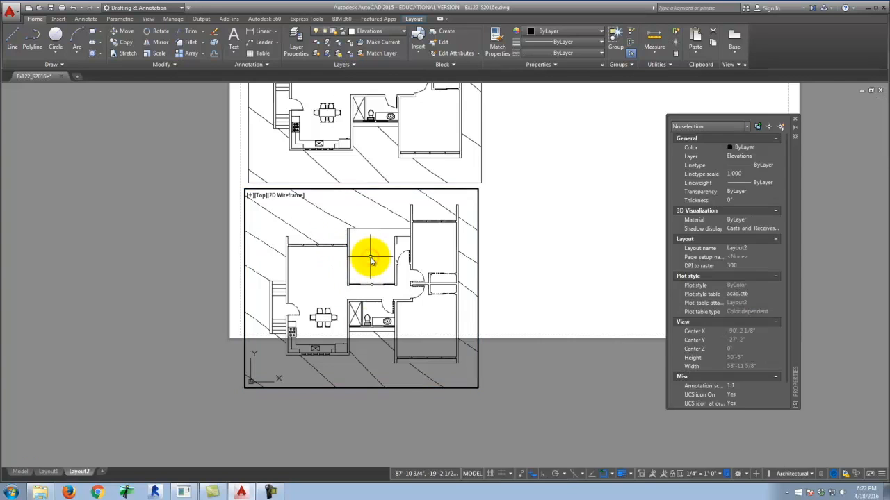
pyautogui.write('p')
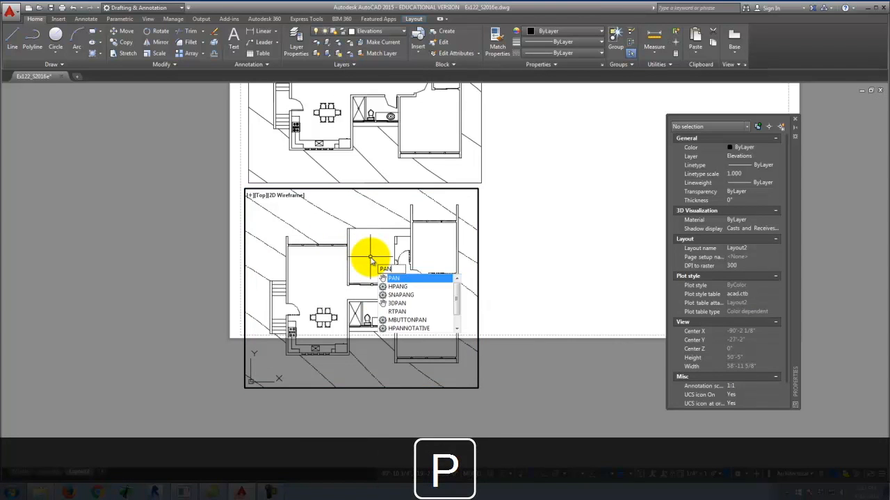
pyautogui.press('Return')
pyautogui.moveTo(382, 323); pyautogui.dragTo(379, 10)
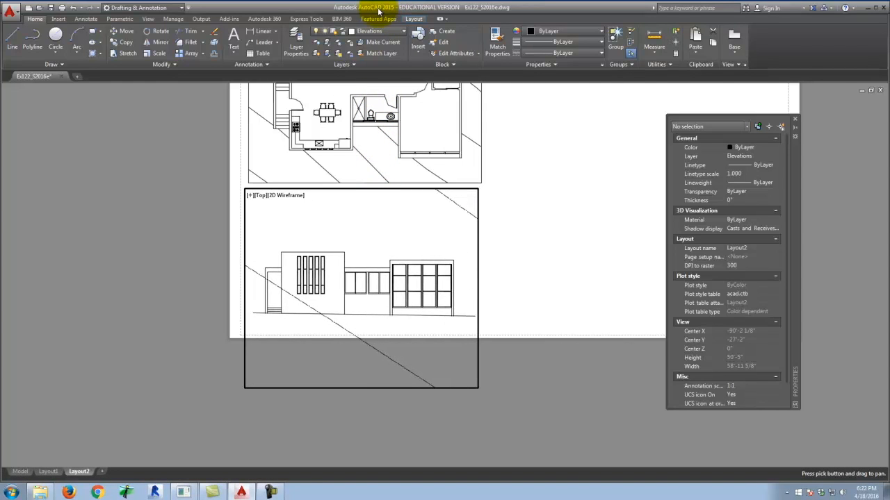
pyautogui.moveTo(98, 309); pyautogui.dragTo(122, 316)
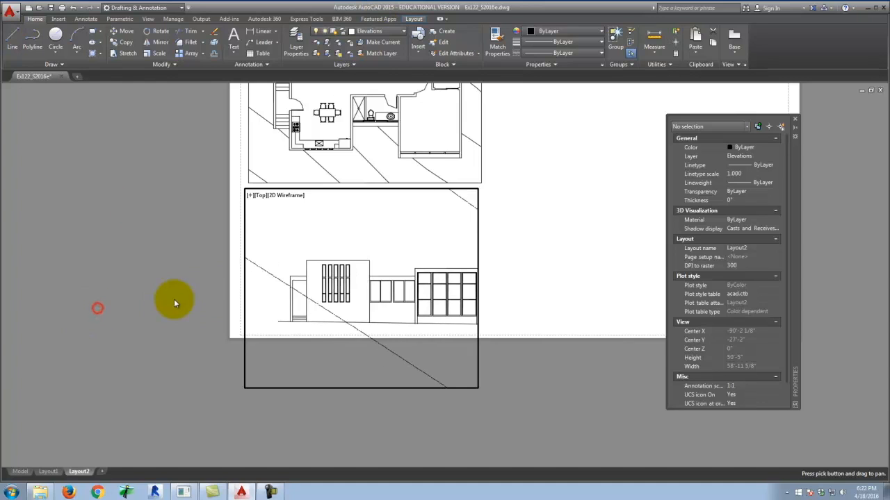
pyautogui.moveTo(183, 303); pyautogui.dragTo(159, 290)
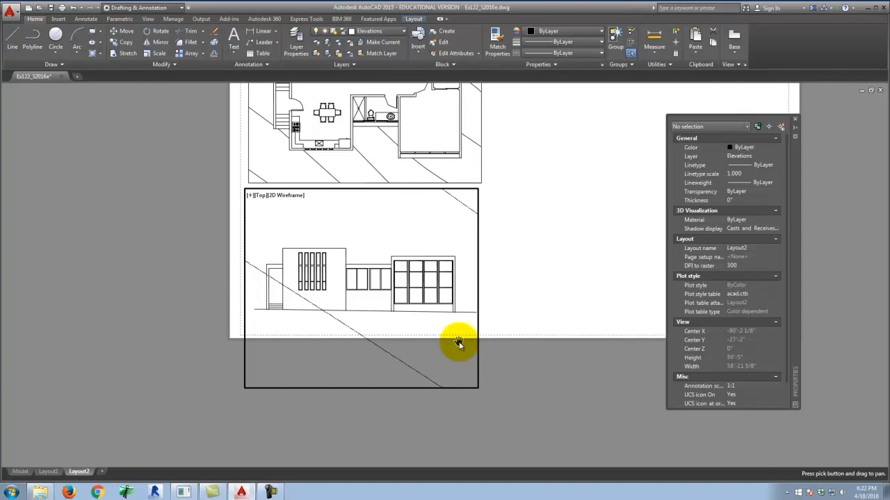
pyautogui.press('Escape')
pyautogui.doubleClick(557, 255)
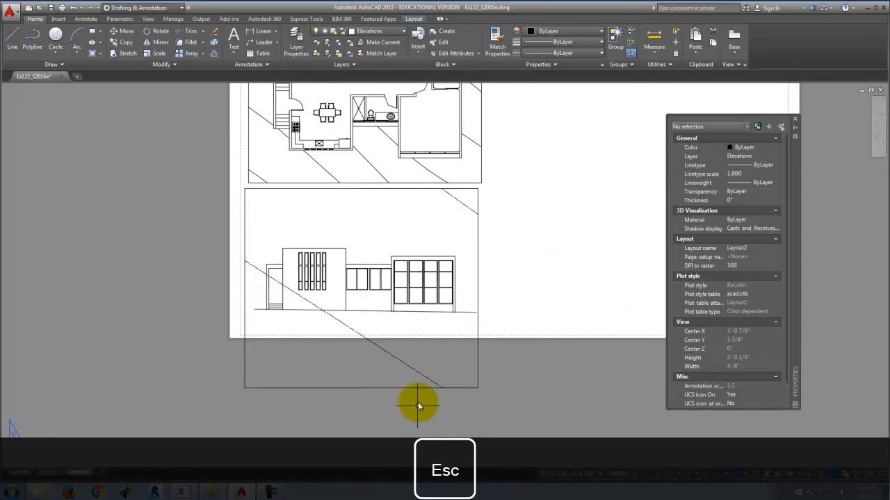
# Shorten the elevation viewport to fit on the sheet, making it about 1'-3 1/4" wide and 8 1/8" high
pyautogui.click(429, 387)
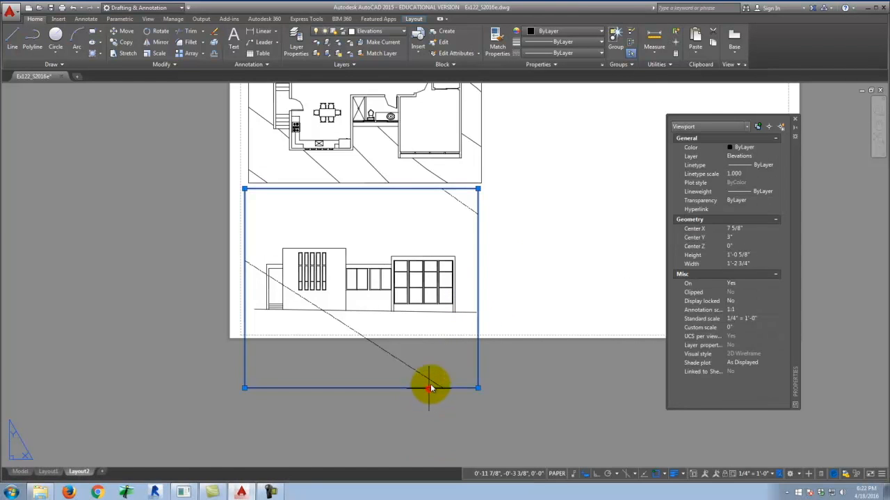
pyautogui.click(477, 388)
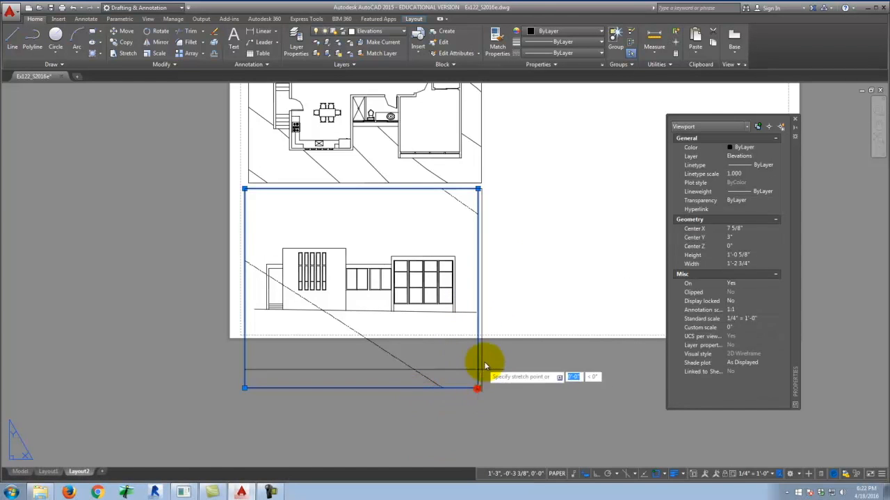
pyautogui.click(485, 318)
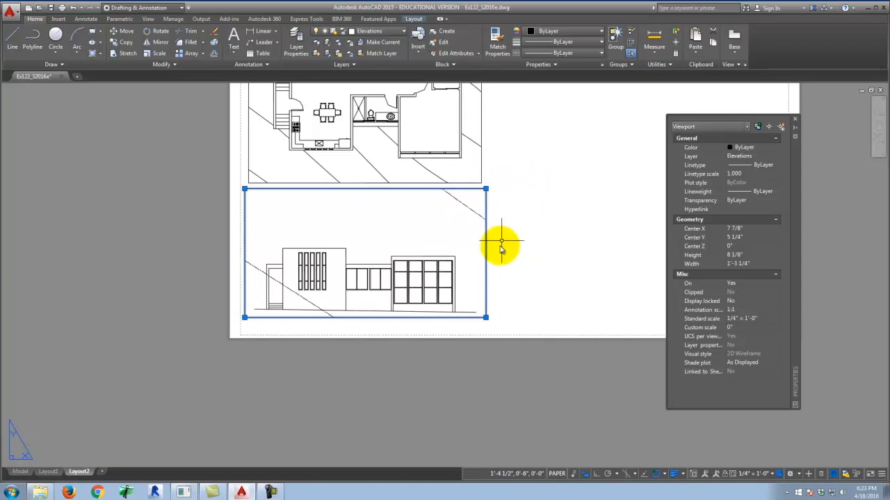
pyautogui.scroll(-2, 355, 304)
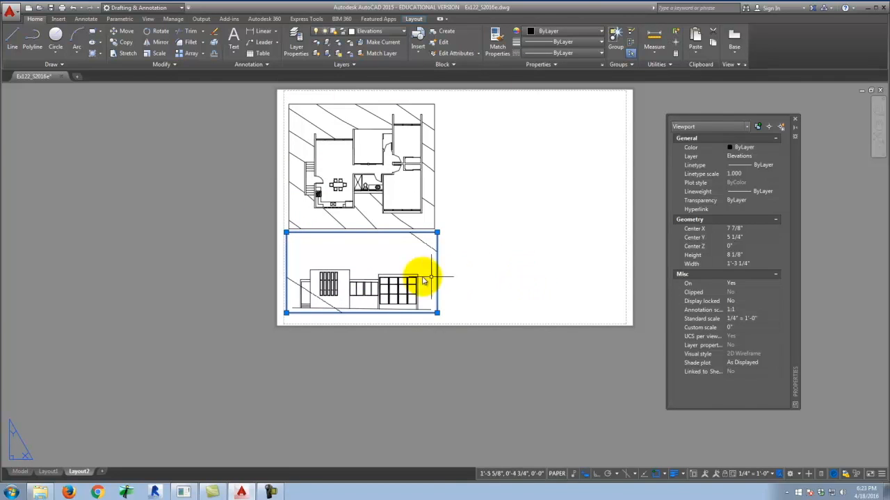
pyautogui.press('Escape')
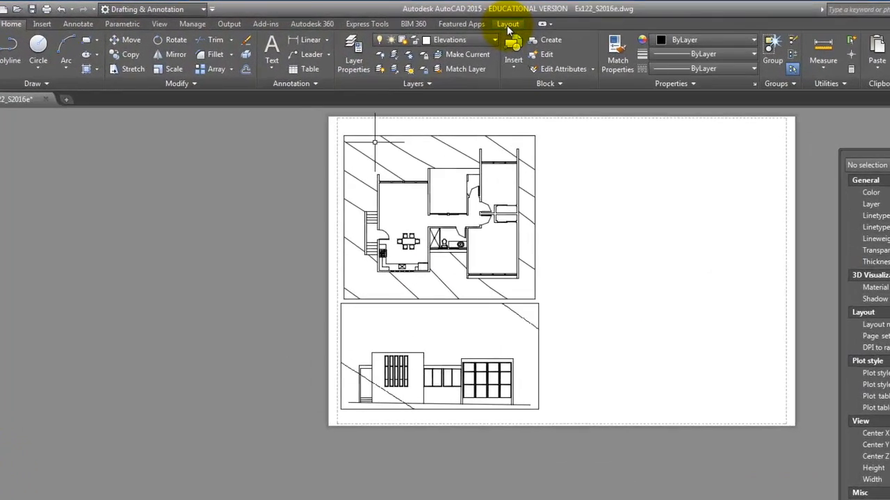
# Create a rectangular viewport in the empty area of the sheet beside the floor plan viewport
pyautogui.click(414, 19)
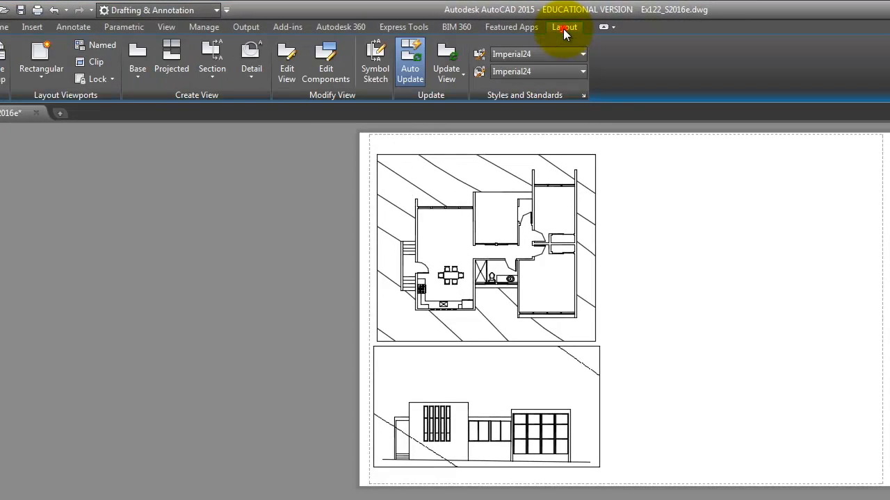
pyautogui.click(43, 58)
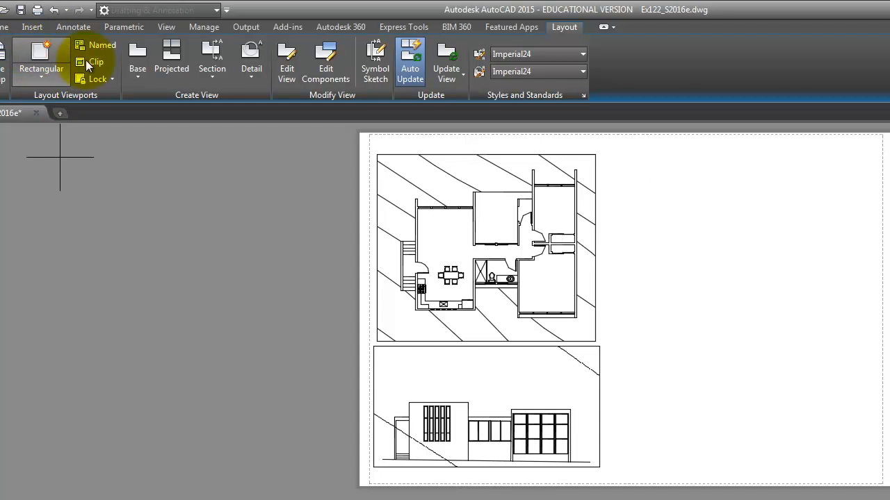
pyautogui.click(635, 163)
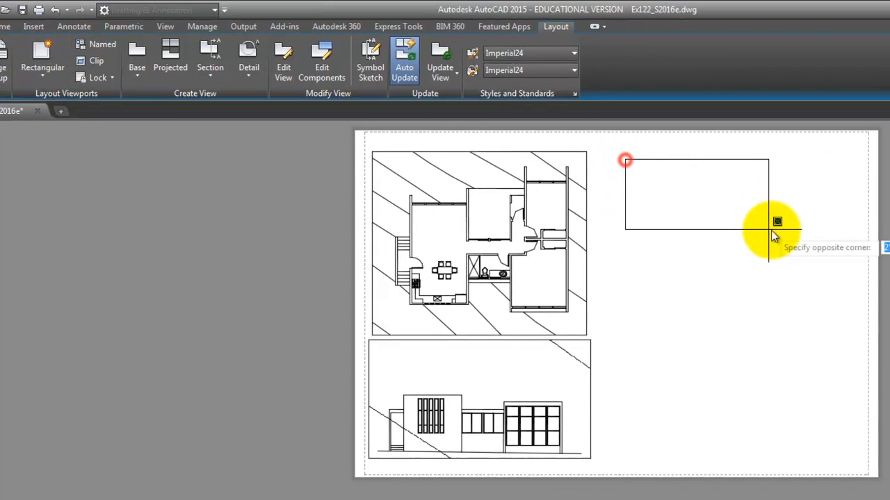
pyautogui.click(768, 230)
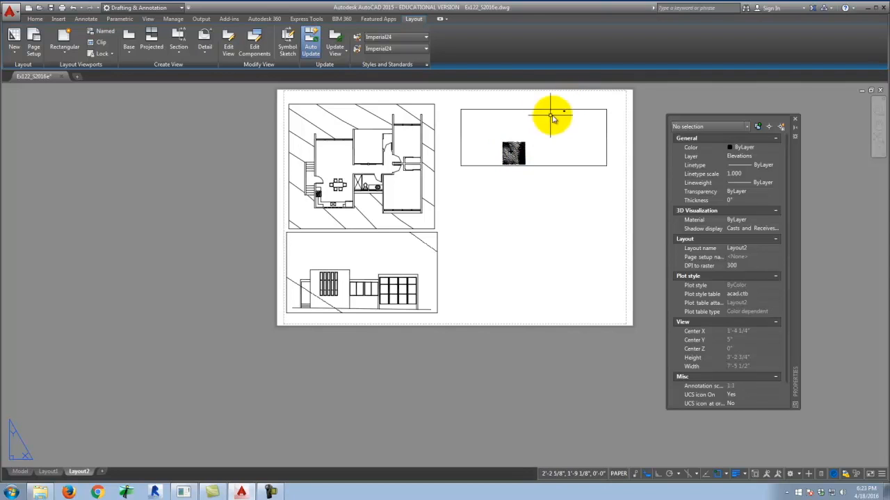
# Switch to model space and delete the stray copy of the floor plan lying far from the site contours
pyautogui.click(21, 472)
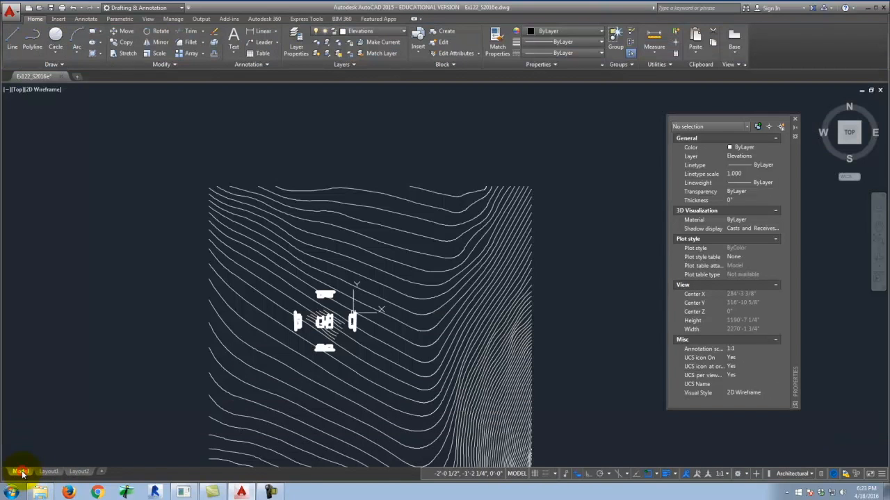
pyautogui.scroll(-10, 362, 233)
pyautogui.scroll(5, 508, 199)
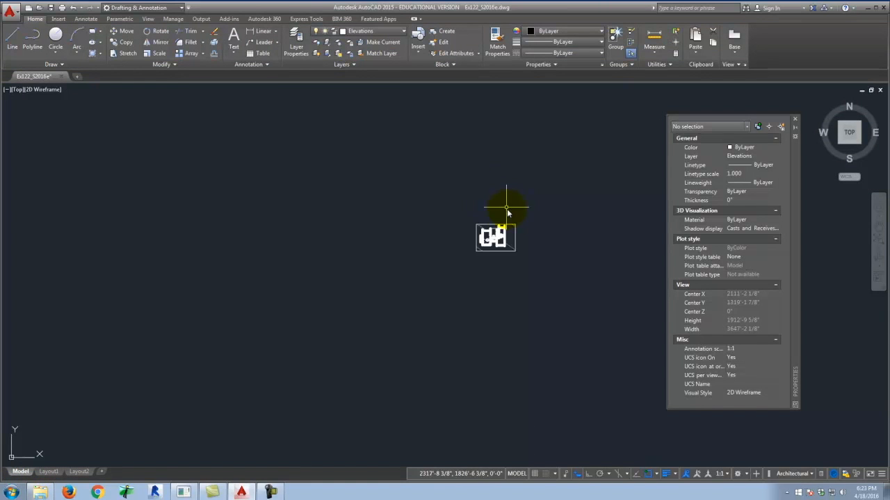
pyautogui.scroll(-5, 447, 255)
pyautogui.click(437, 201)
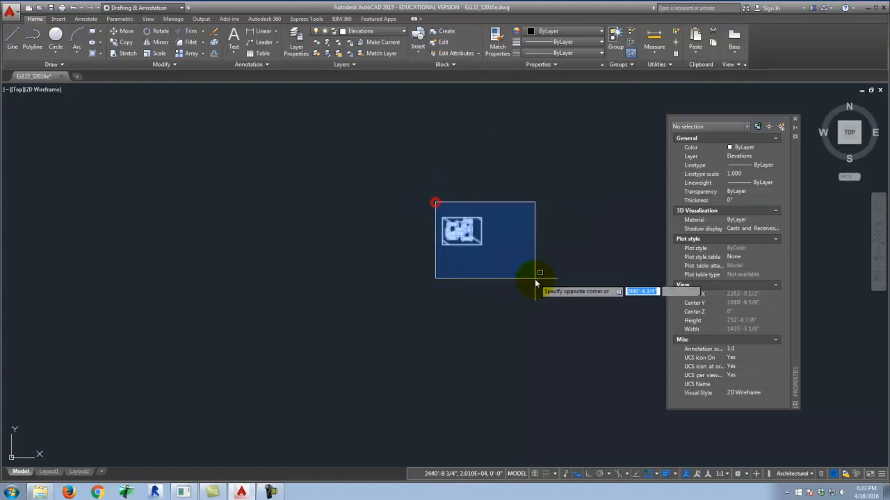
pyautogui.click(533, 281)
pyautogui.press('Delete')
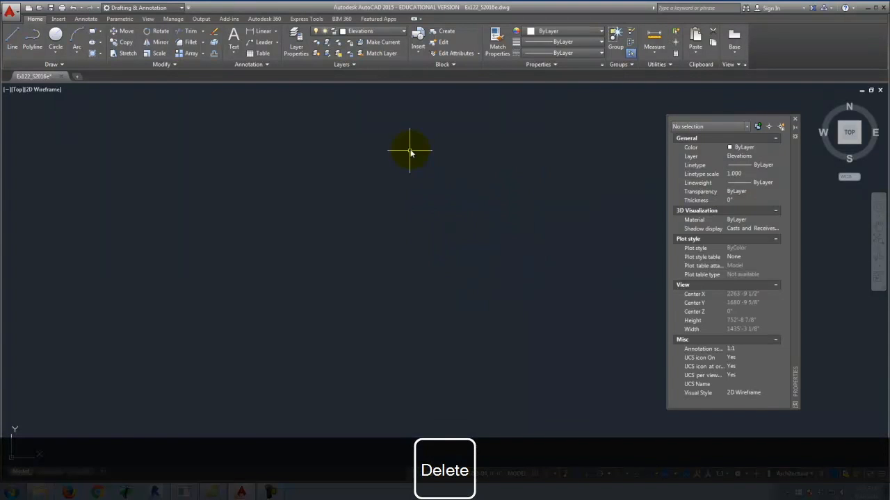
# Go back to Layout2 and delete the rectangular viewport beside the floor plan
pyautogui.scroll(-3, 466, 182)
pyautogui.scroll(-2, 383, 225)
pyautogui.scroll(3, 295, 314)
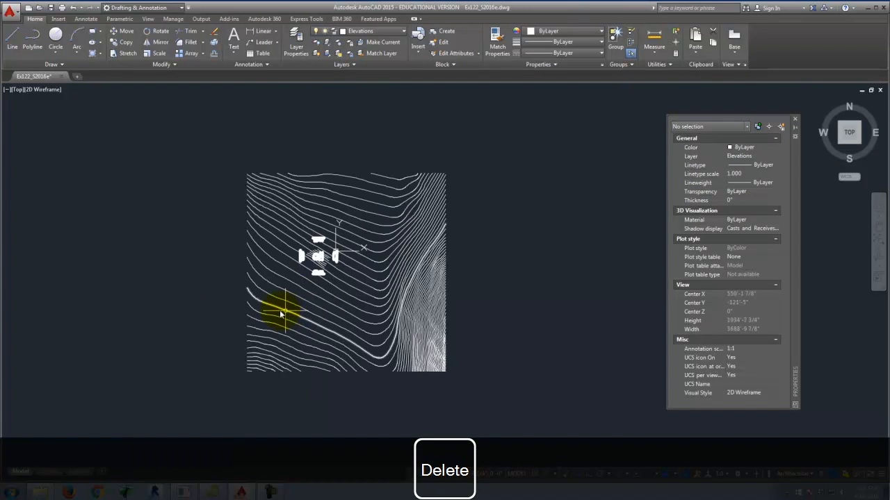
pyautogui.click(77, 471)
pyautogui.moveTo(535, 198); pyautogui.dragTo(510, 144)
pyautogui.press('Delete')
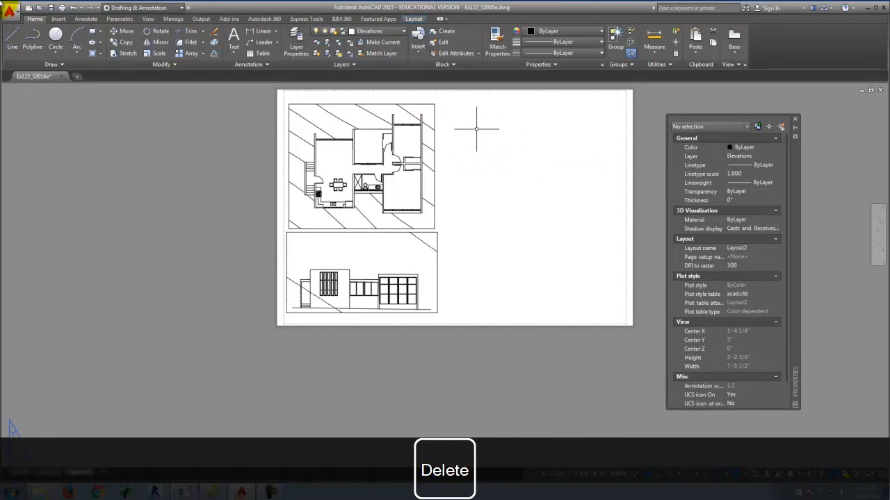
# Create a wide rectangular viewport in the empty area of Layout2 beside the floor plan viewport
pyautogui.click(413, 19)
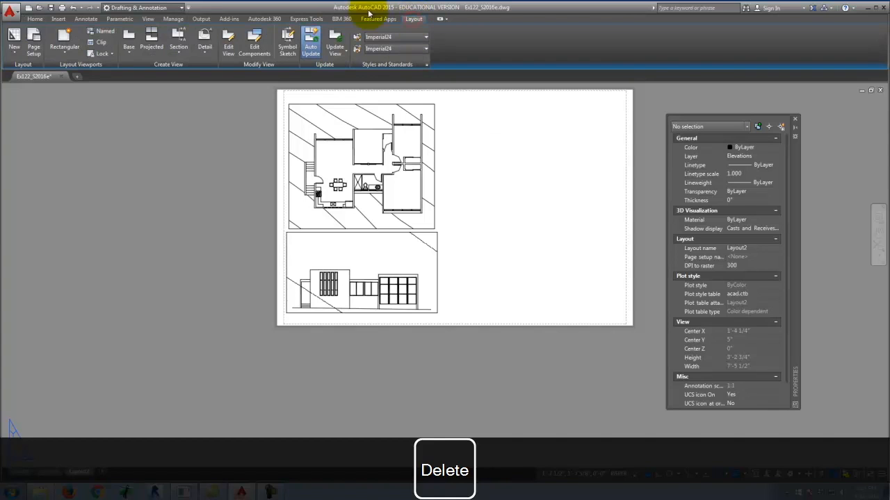
pyautogui.click(63, 35)
pyautogui.click(456, 111)
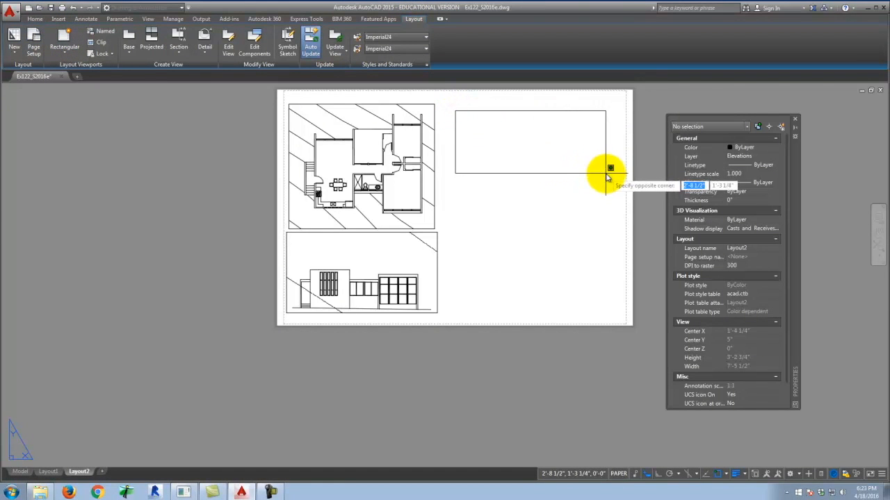
pyautogui.click(606, 173)
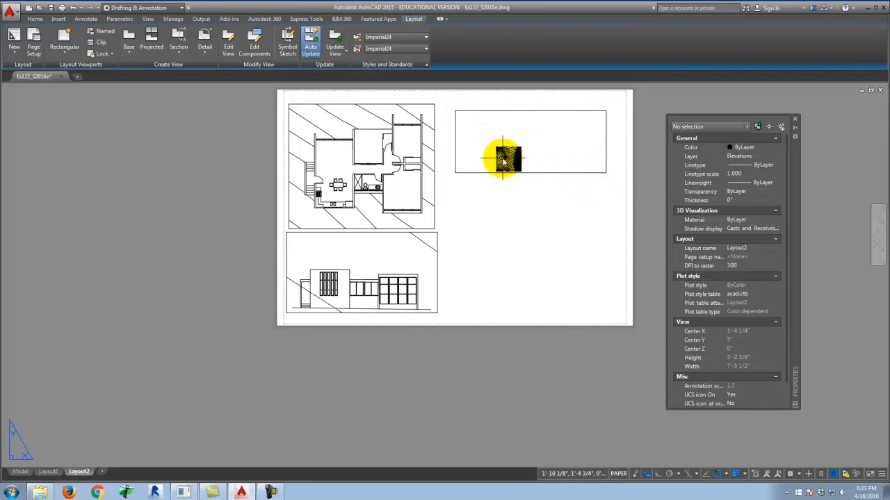
# Zoom the new viewport's model view in on the side elevation east of the floor plan, and return to paper space
pyautogui.doubleClick(508, 158)
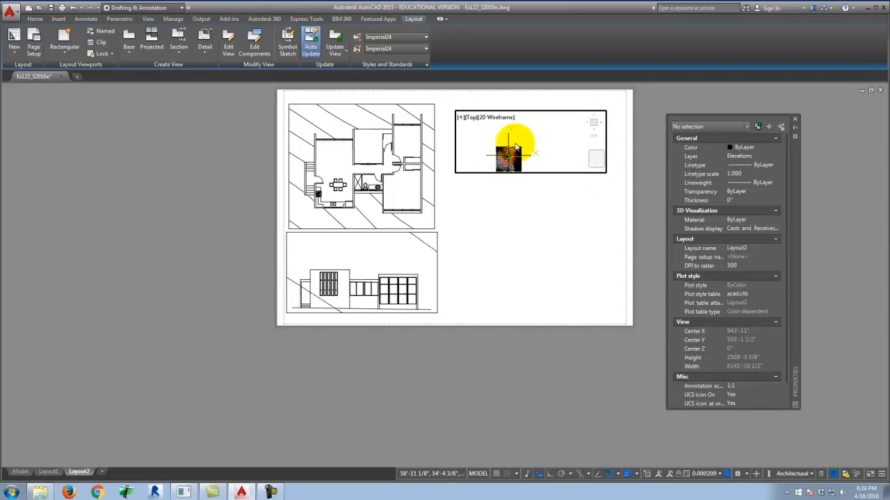
pyautogui.scroll(6, 517, 142)
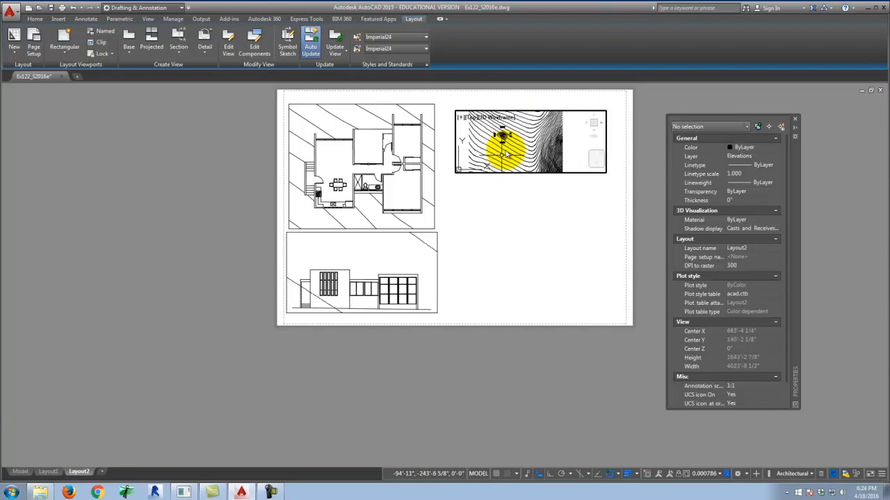
pyautogui.scroll(8, 498, 131)
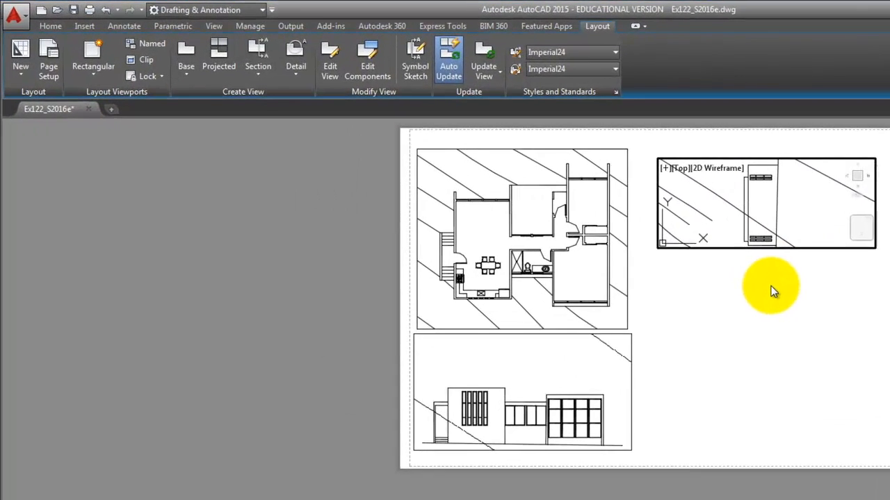
pyautogui.doubleClick(534, 199)
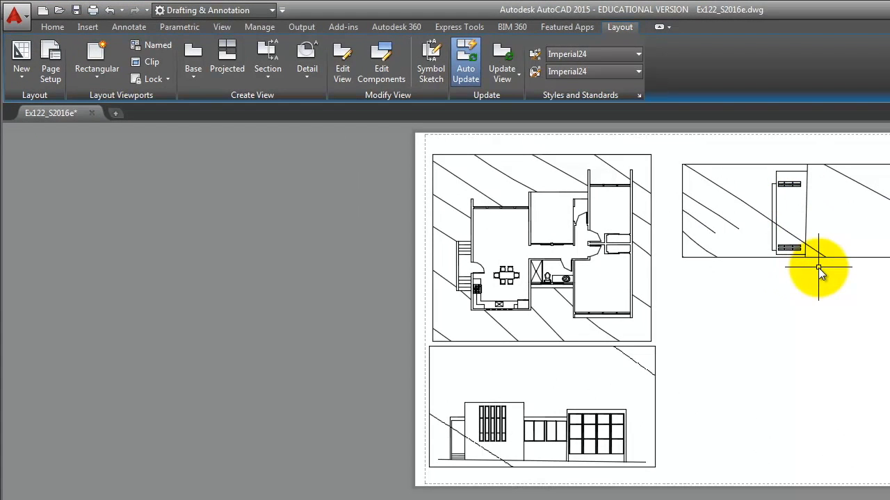
# Rotate the side elevation viewport to 270° about its lower-right corner so that the elevation is upright
pyautogui.click(824, 254)
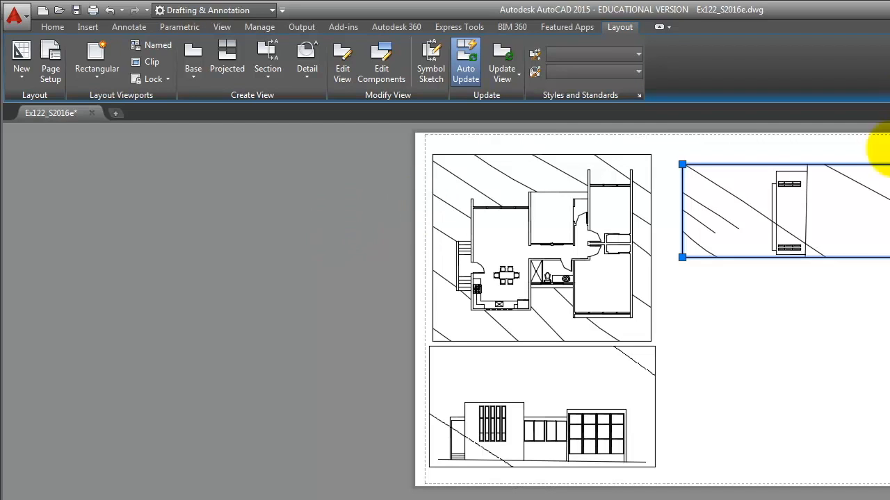
pyautogui.click(45, 26)
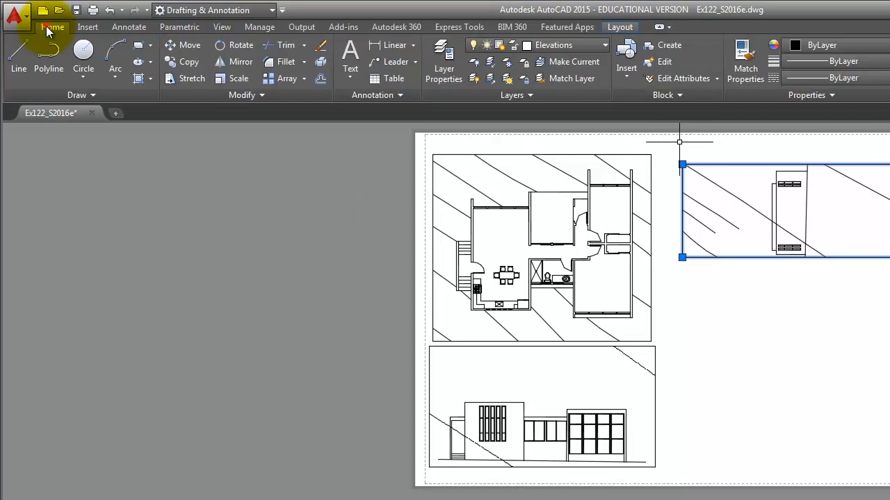
pyautogui.click(238, 47)
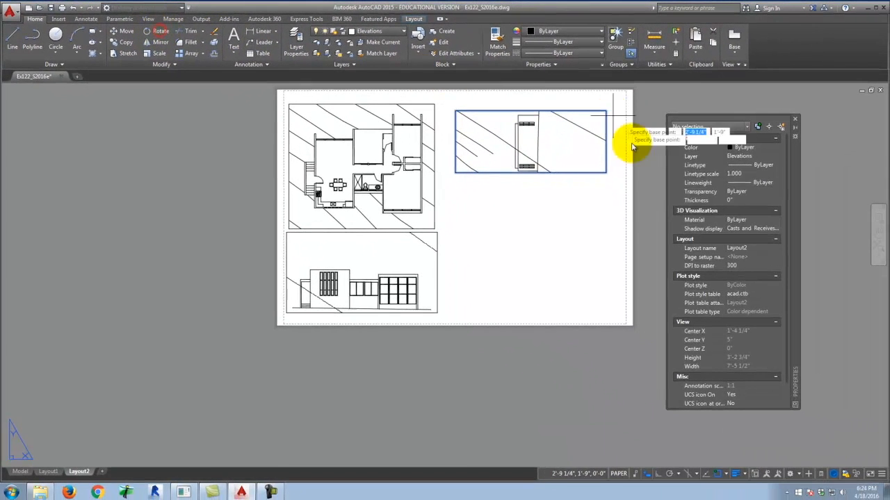
pyautogui.click(606, 174)
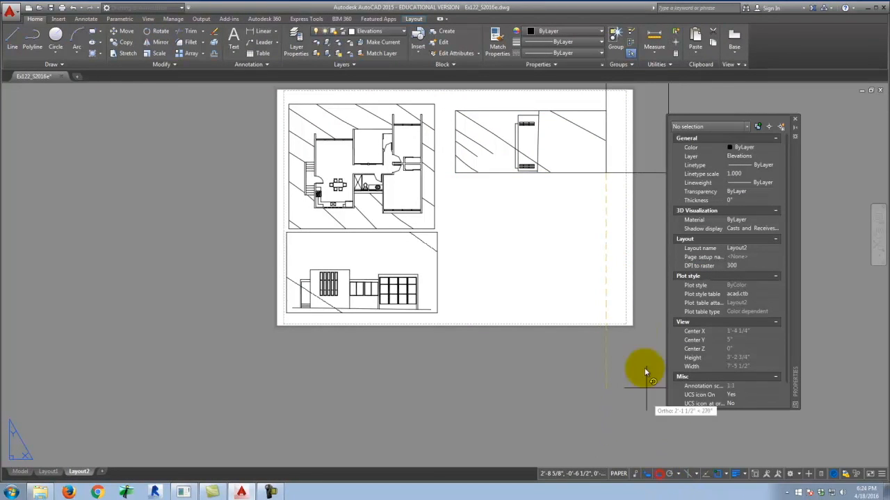
pyautogui.click(605, 256)
pyautogui.scroll(-3, 535, 258)
pyautogui.scroll(5, 570, 209)
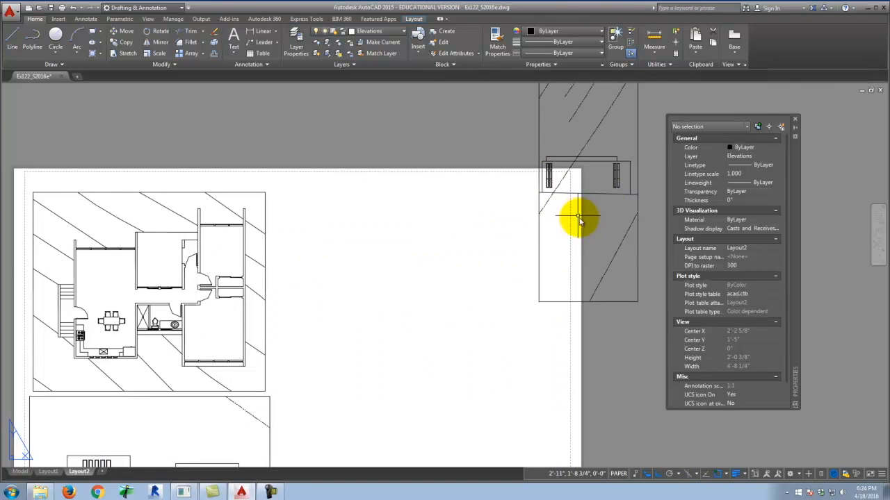
# In model space, make the layer with the red construction lines visible, and return to Layout2
pyautogui.click(21, 472)
pyautogui.scroll(5, 324, 264)
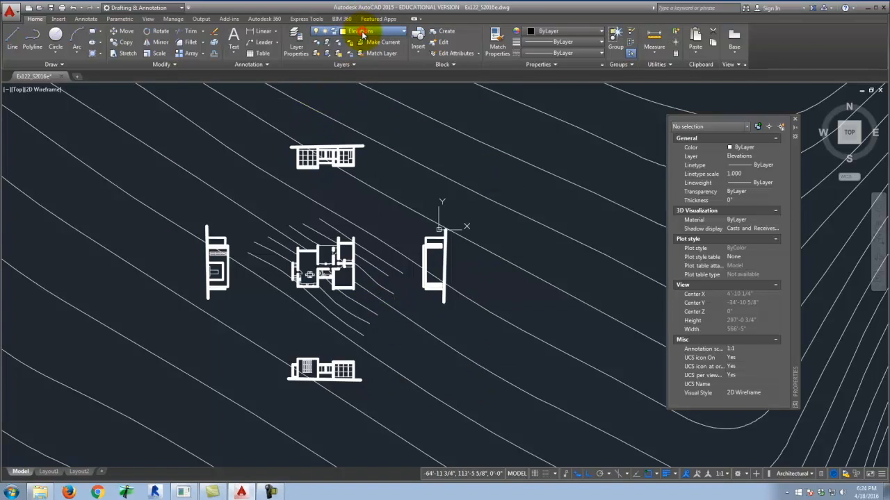
pyautogui.click(327, 85)
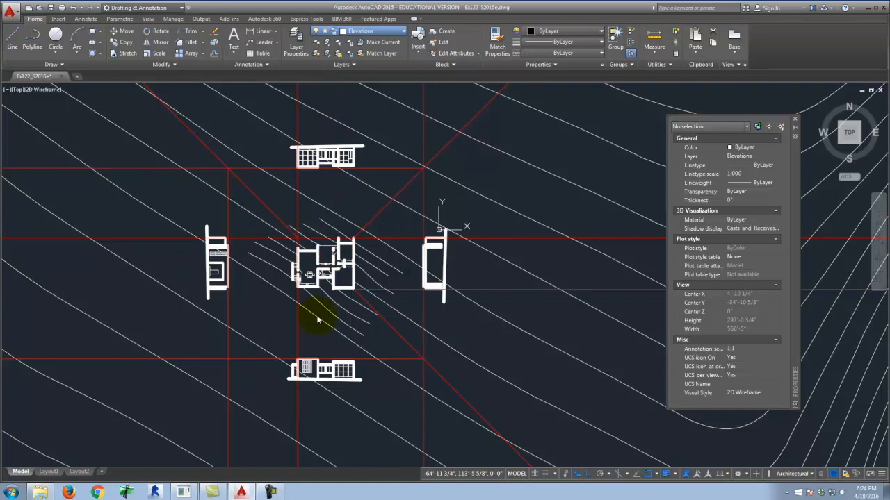
pyautogui.click(79, 472)
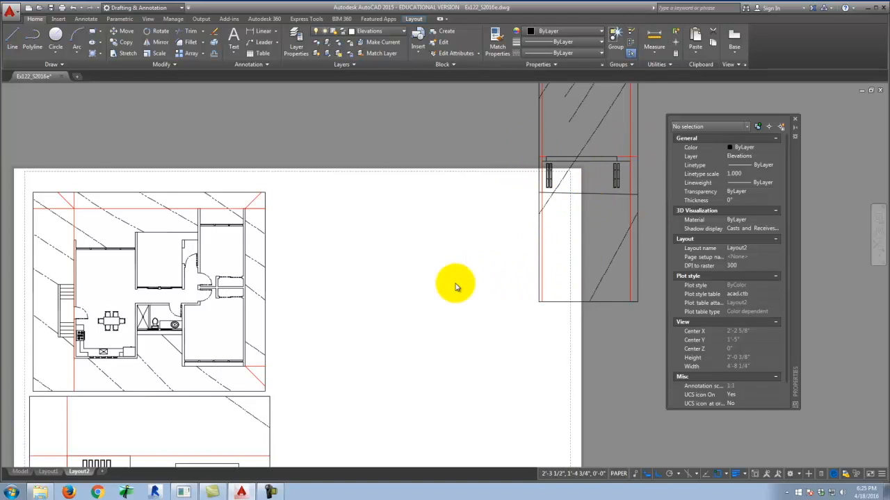
# Reshape the rotated viewport around the side elevation to about 11 1/4" wide and 4 3/8" high
pyautogui.scroll(-3, 533, 282)
pyautogui.scroll(3, 516, 299)
pyautogui.click(517, 290)
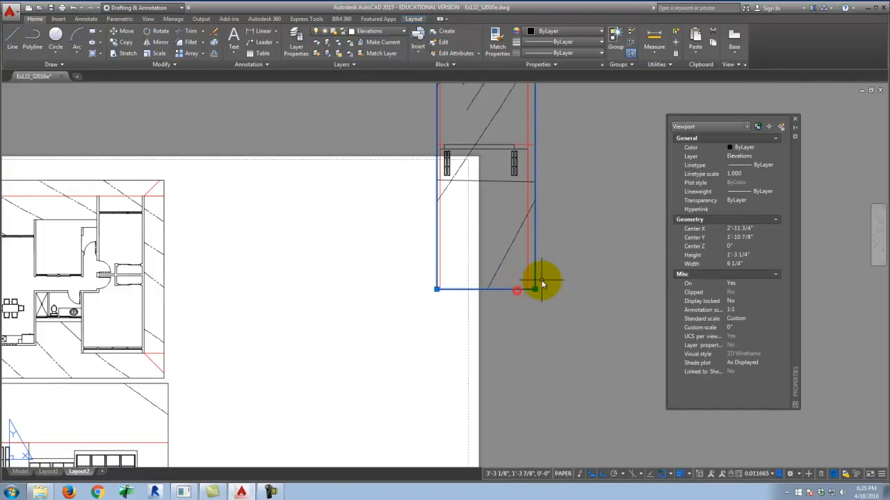
pyautogui.click(534, 289)
pyautogui.click(586, 197)
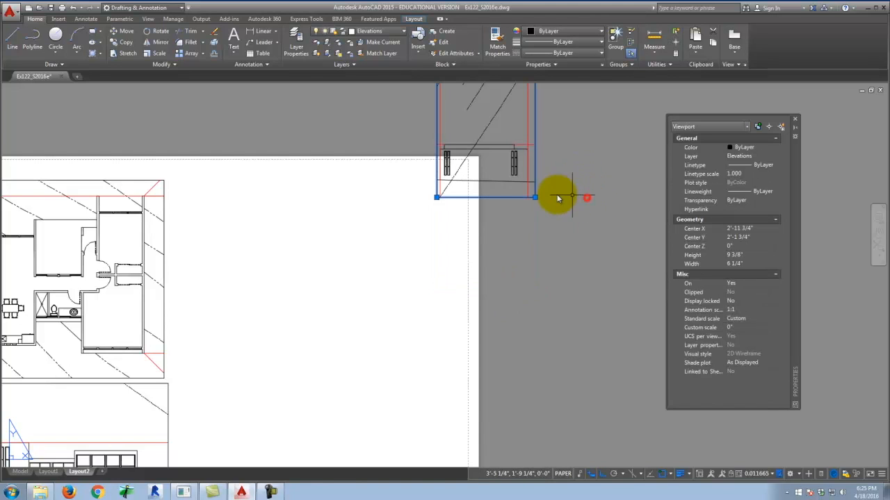
pyautogui.click(535, 197)
pyautogui.click(585, 199)
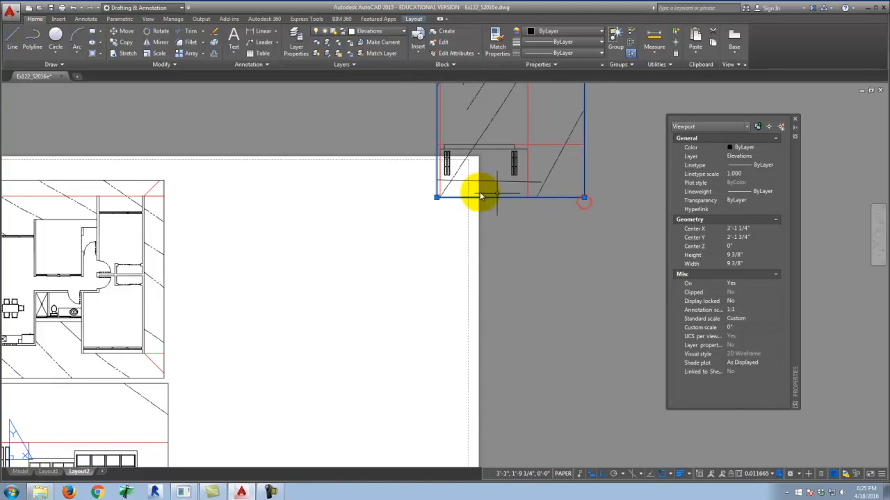
pyautogui.click(407, 198)
pyautogui.scroll(-3, 457, 288)
pyautogui.click(507, 204)
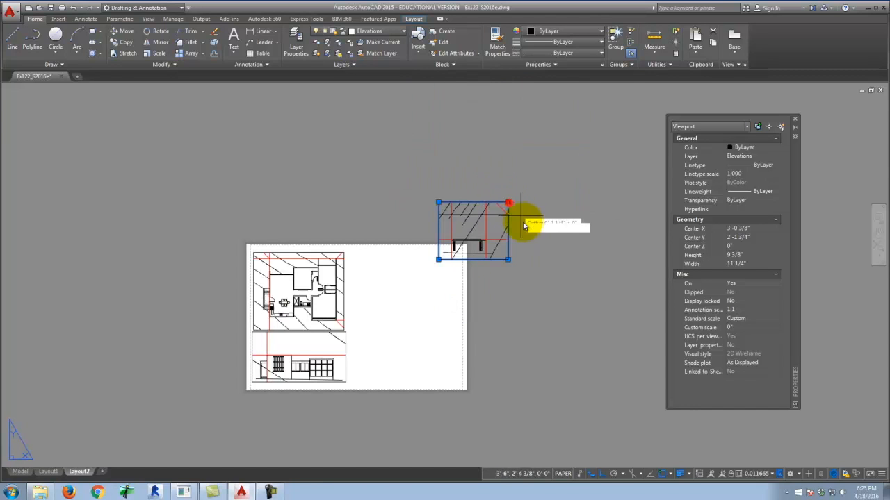
pyautogui.scroll(4, 525, 222)
pyautogui.click(514, 242)
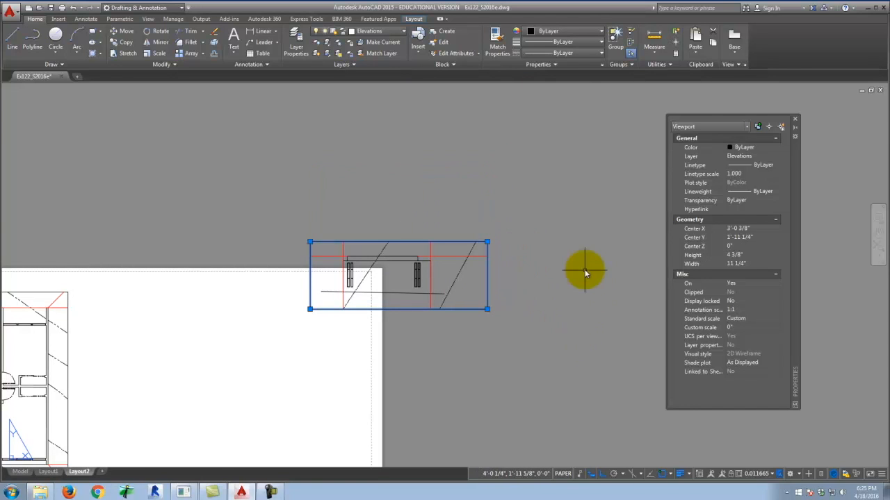
# Move the side elevation viewport sideways and down onto the sheet, into the empty area beside the floor plan
pyautogui.scroll(-4, 581, 265)
pyautogui.write('m')
pyautogui.press('Return')
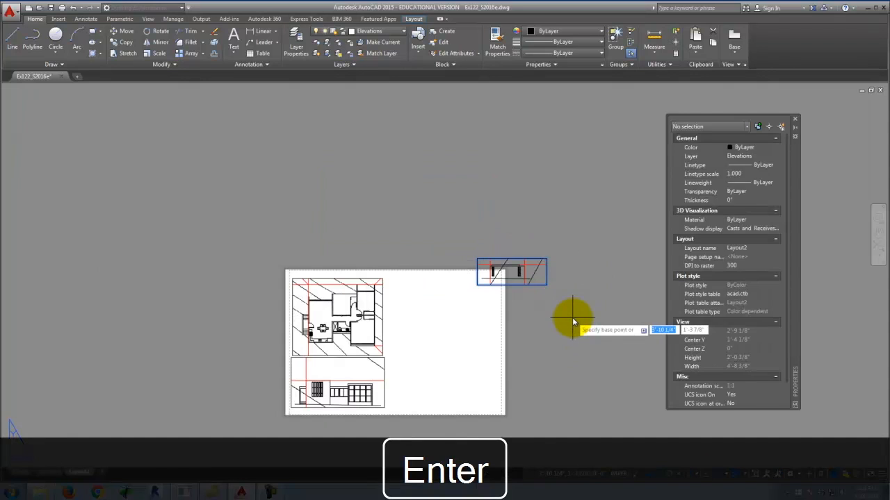
pyautogui.click(572, 317)
pyautogui.click(504, 317)
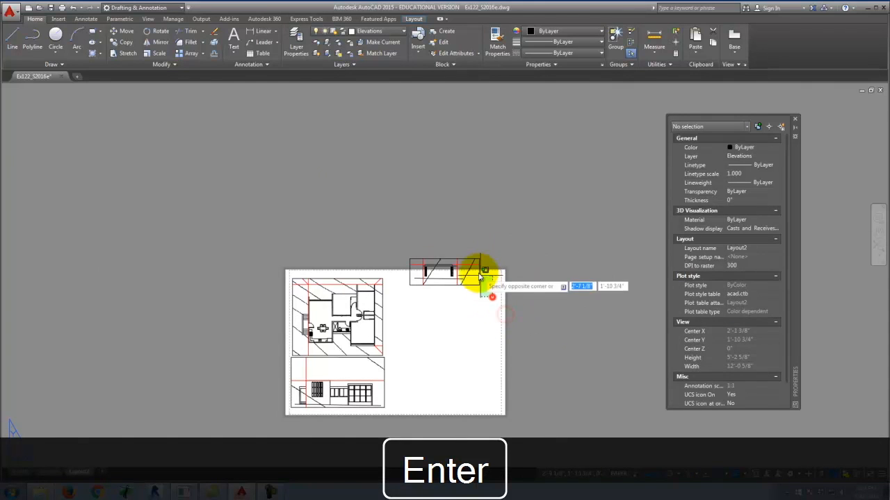
pyautogui.click(473, 274)
pyautogui.write('m')
pyautogui.press('Return')
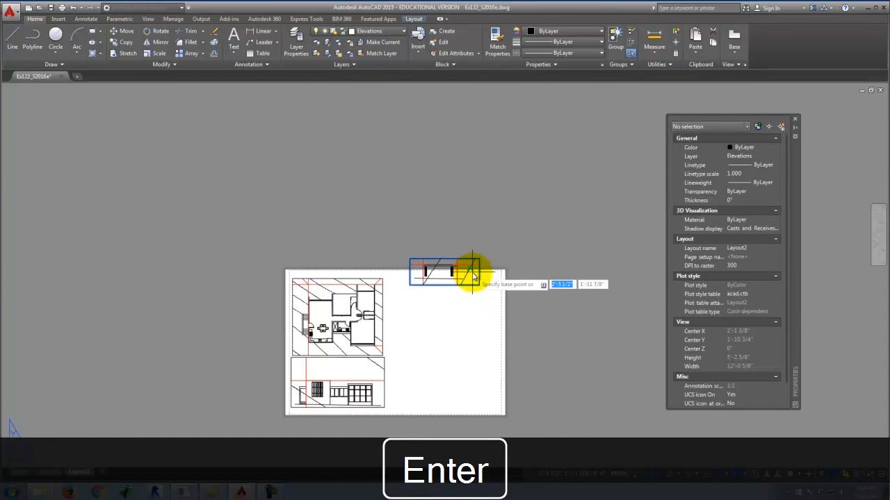
pyautogui.click(534, 248)
pyautogui.click(538, 267)
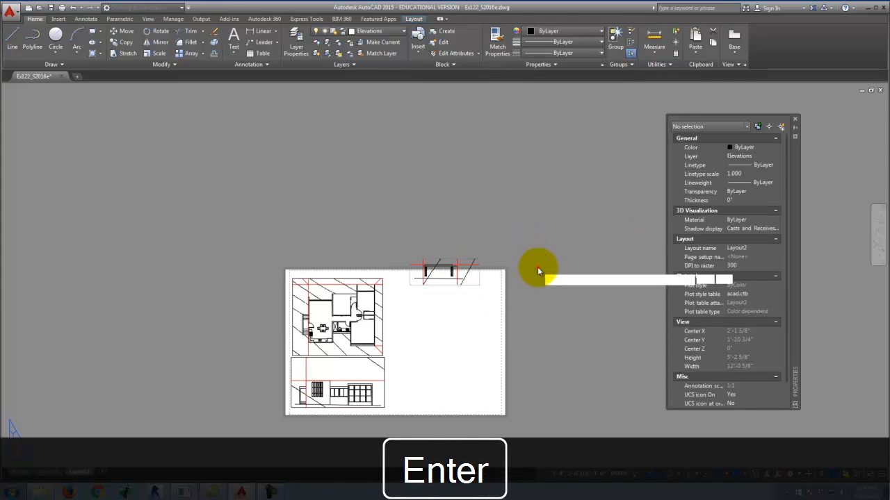
pyautogui.press('Escape')
# Set the side elevation viewport's standard scale to 1/4" = 1'-0"
pyautogui.scroll(2, 463, 302)
pyautogui.scroll(6, 462, 302)
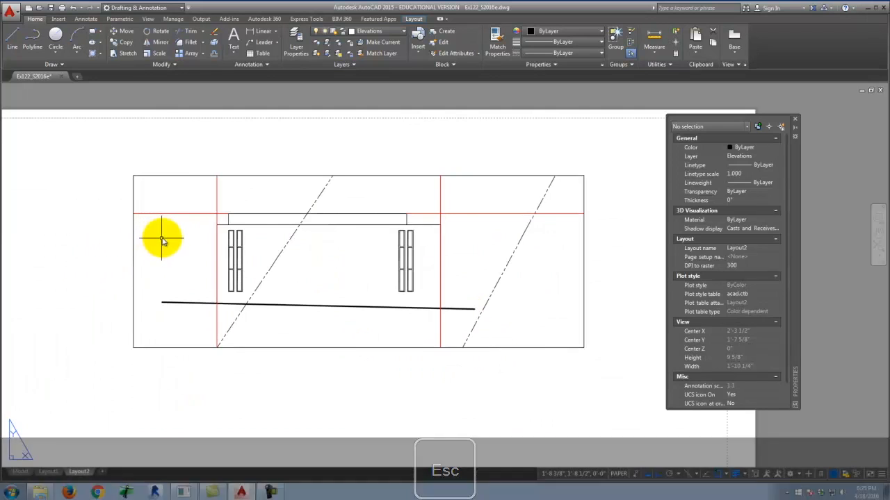
pyautogui.scroll(-6, 174, 238)
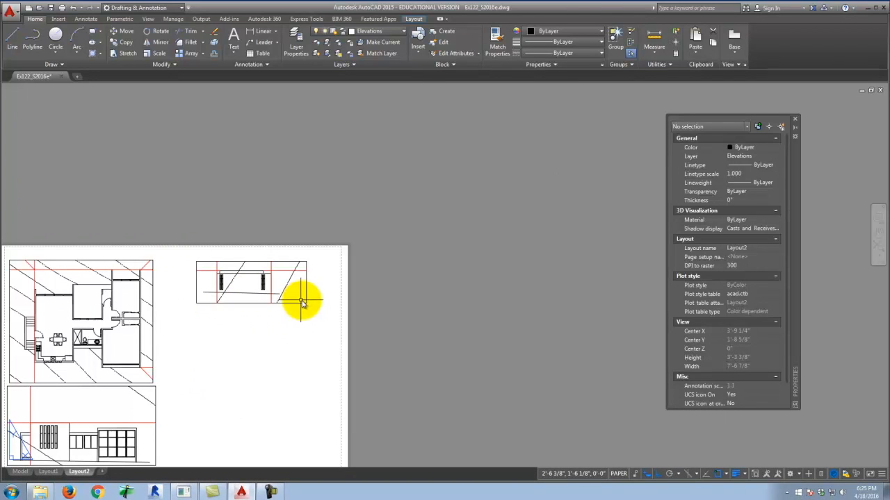
pyautogui.click(302, 304)
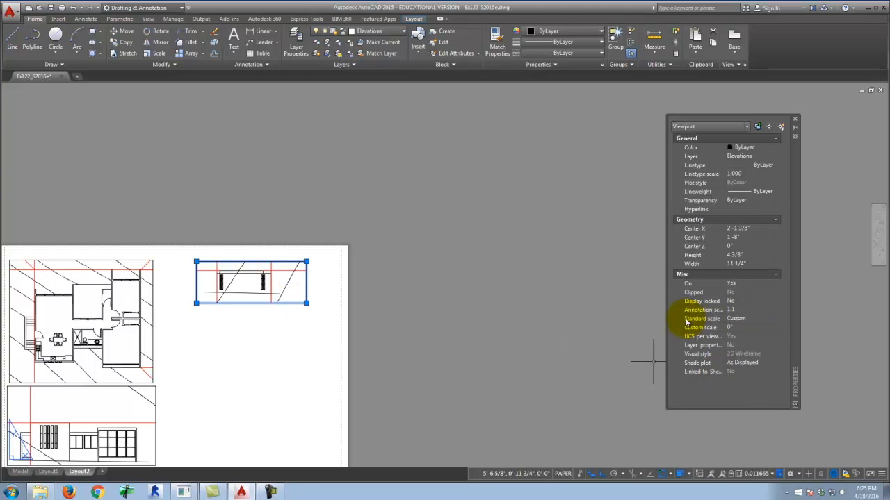
pyautogui.click(762, 320)
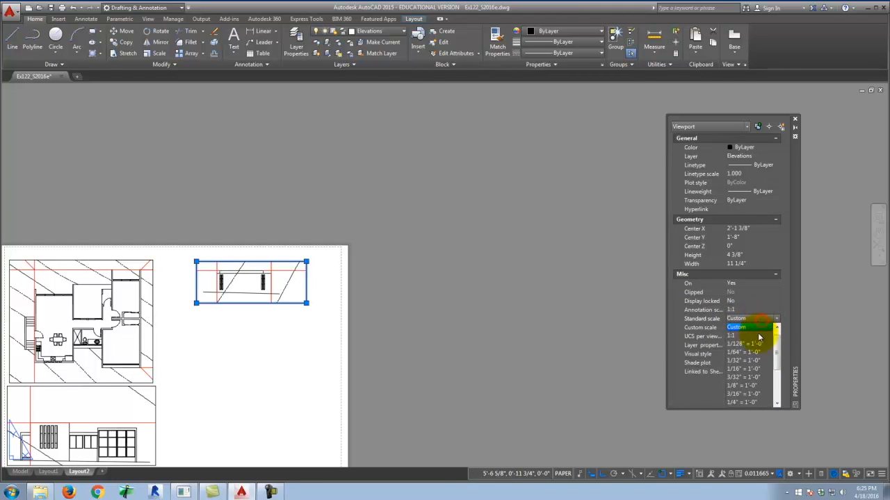
pyautogui.click(739, 403)
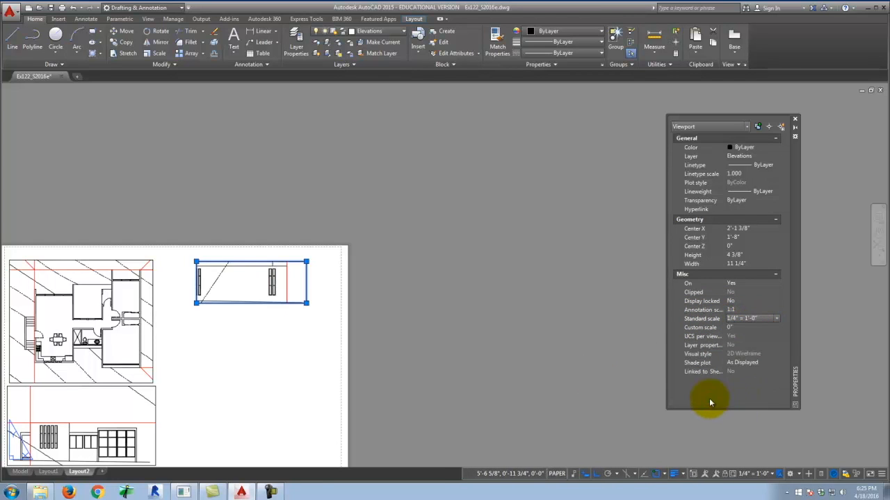
# Enlarge the side elevation viewport to about 1'-1 5/8" wide and 6 1/8" high to show the whole elevation
pyautogui.click(197, 263)
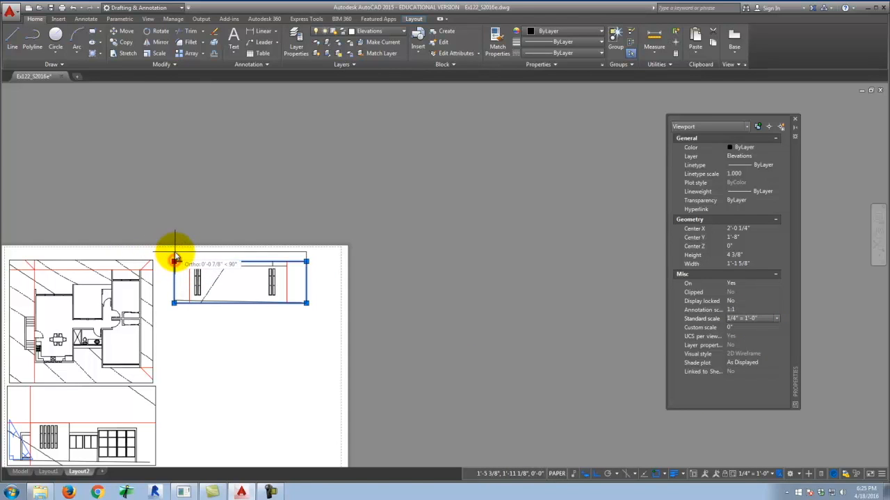
pyautogui.click(178, 252)
pyautogui.click(306, 304)
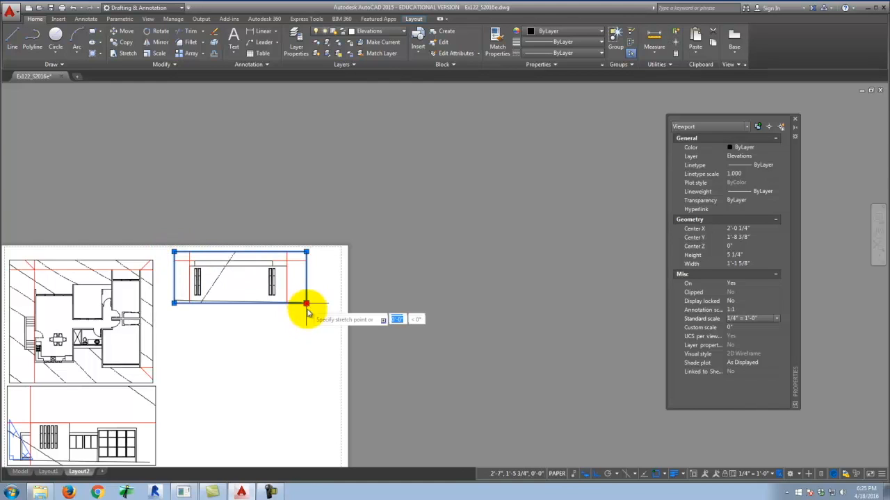
pyautogui.click(307, 308)
pyautogui.scroll(-1, 452, 318)
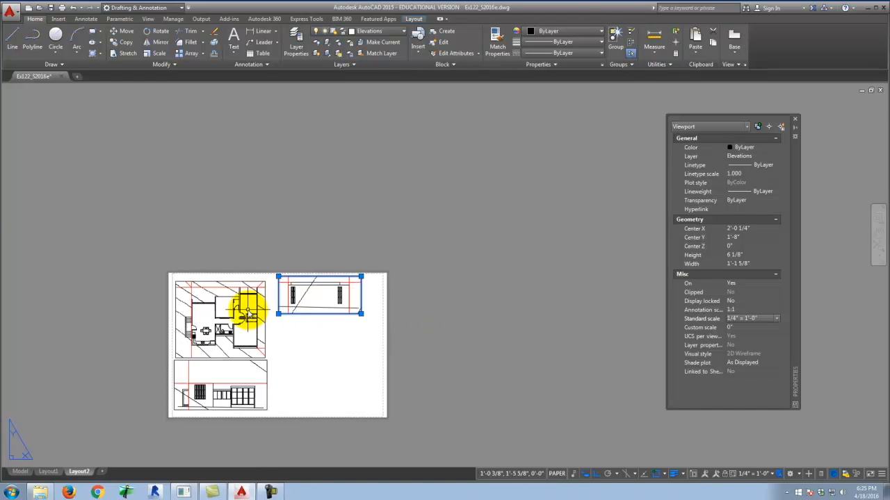
pyautogui.scroll(2, 252, 309)
pyautogui.press('Escape')
pyautogui.press('Escape')
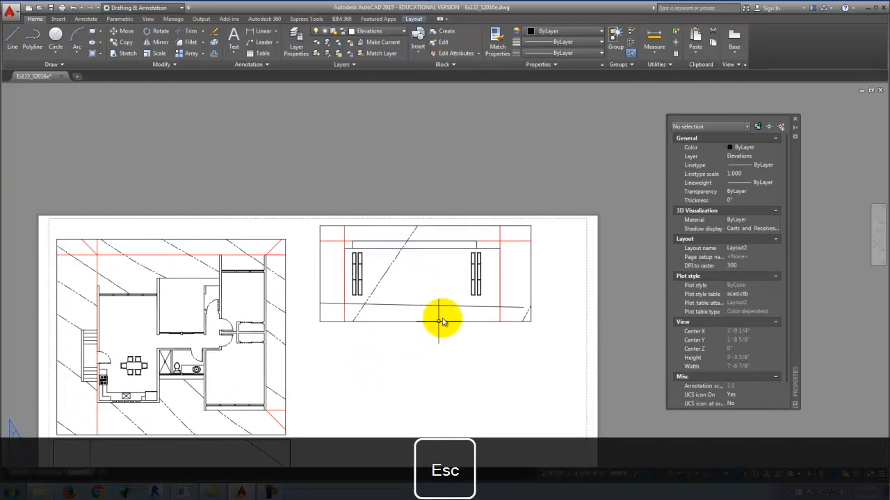
# Create a rectangular viewport about 1'-3 1/8" wide and 6 3/4" high in the empty area below the side elevation viewport
pyautogui.click(445, 322)
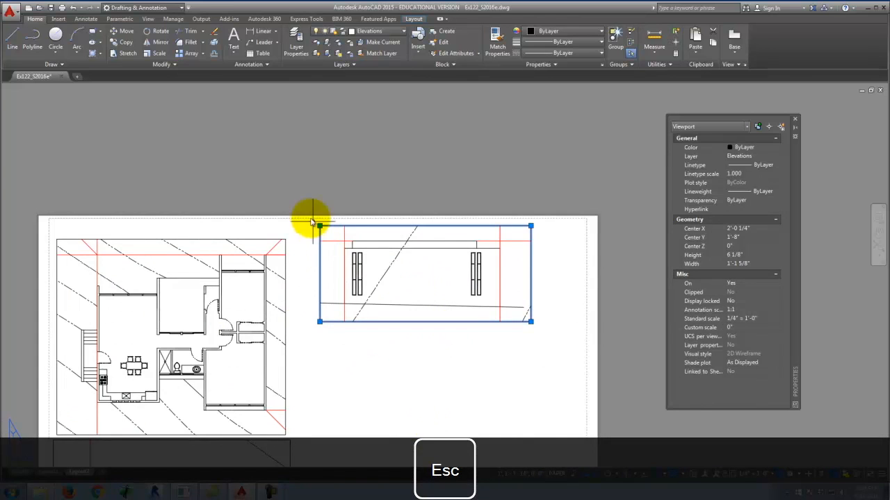
pyautogui.click(414, 19)
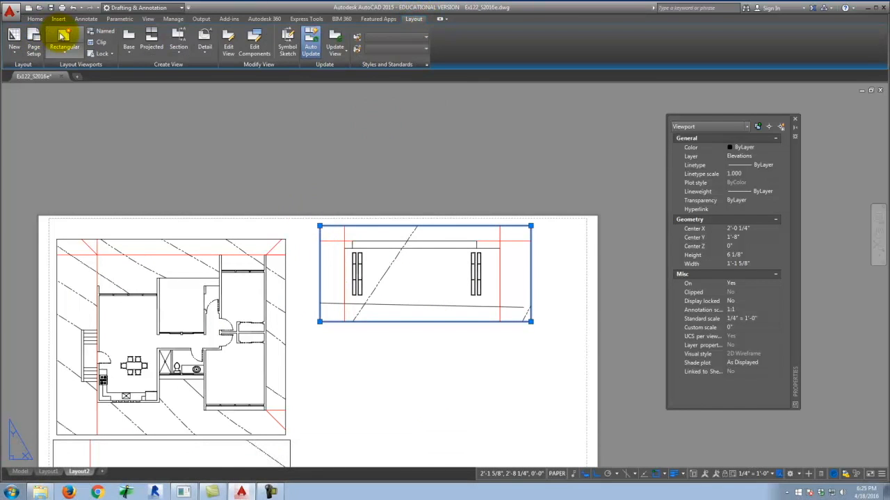
pyautogui.click(62, 35)
pyautogui.scroll(-2, 445, 288)
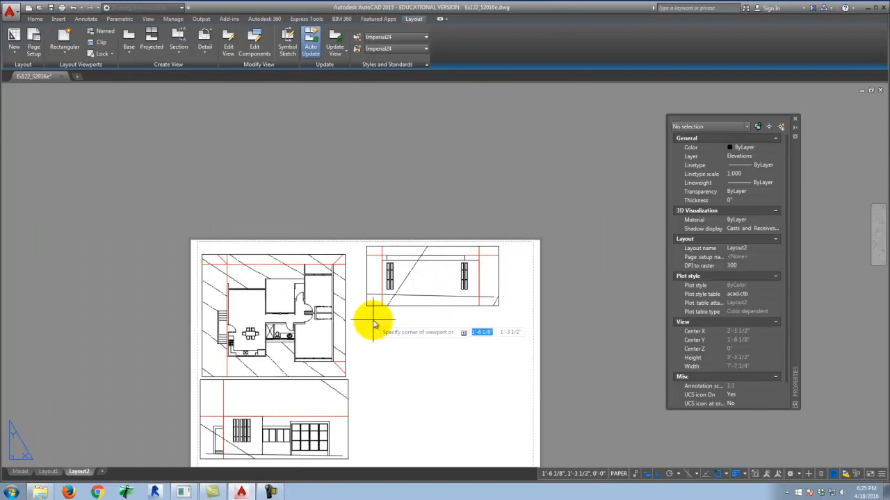
pyautogui.click(368, 324)
pyautogui.click(515, 391)
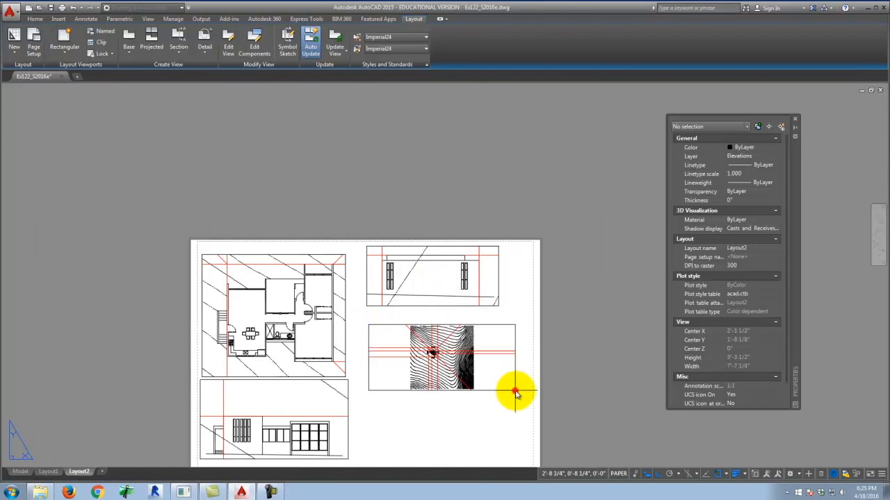
# Frame the upside-down elevation with the row of windows inside the new viewport and return to paper space
pyautogui.scroll(2, 432, 351)
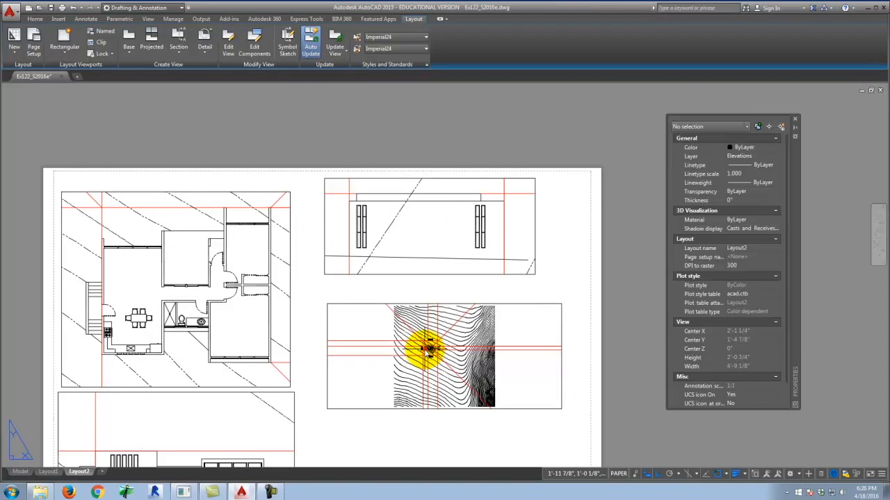
pyautogui.doubleClick(428, 347)
pyautogui.scroll(5, 427, 340)
pyautogui.scroll(3, 457, 323)
pyautogui.scroll(-2, 441, 362)
pyautogui.scroll(1, 431, 330)
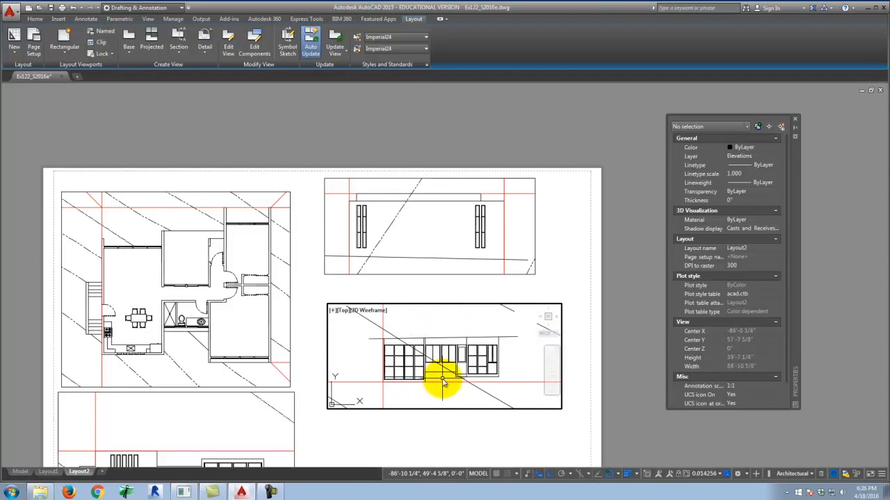
pyautogui.doubleClick(344, 297)
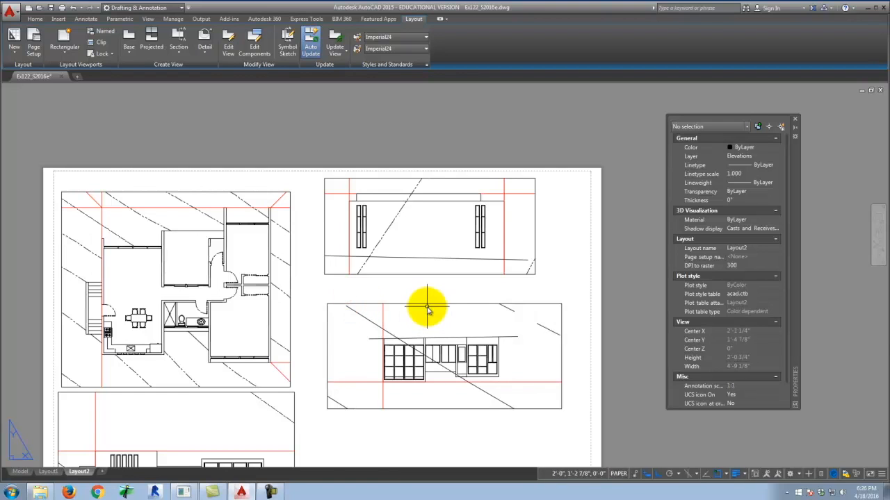
# Rotate the viewport with the upside-down elevation 180° about its lower-right corner so the elevation stands upright
pyautogui.click(427, 304)
pyautogui.write('r')
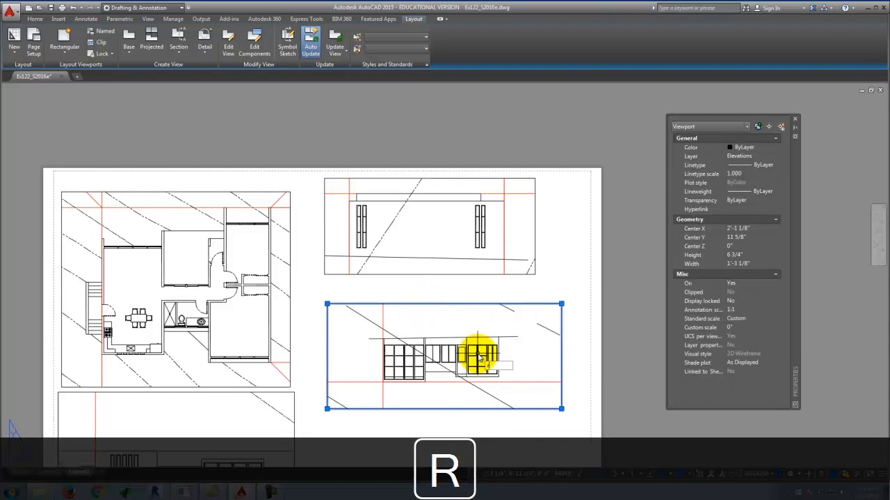
pyautogui.press('Return')
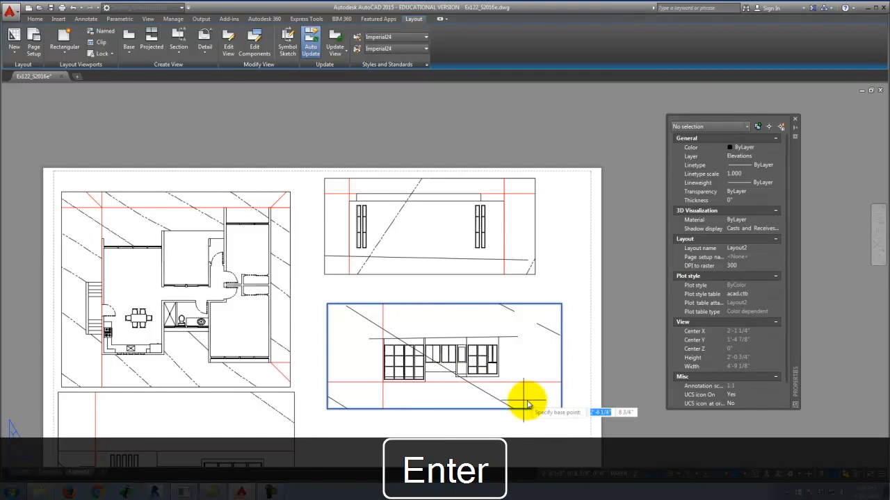
pyautogui.click(561, 410)
pyautogui.click(477, 419)
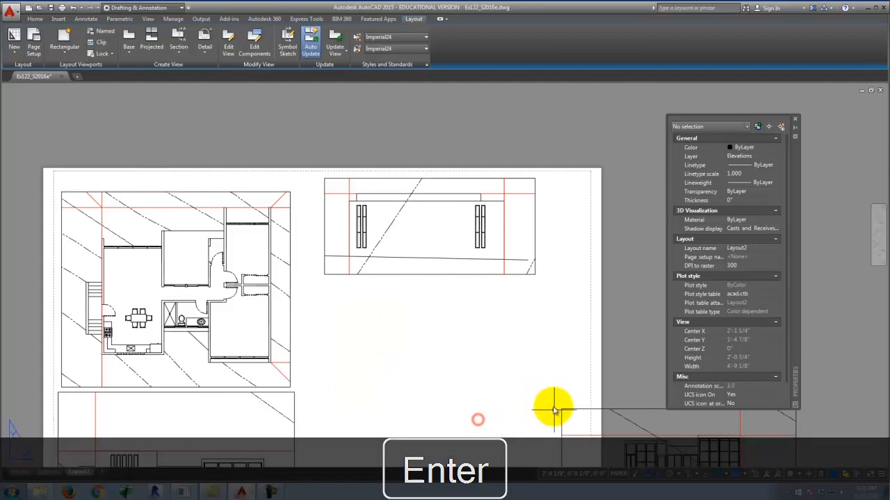
# Move the rotated elevation viewport horizontally back onto the sheet, beside the lower-left elevation viewport
pyautogui.scroll(-4, 439, 326)
pyautogui.scroll(2, 556, 402)
pyautogui.click(532, 375)
pyautogui.write('move')
pyautogui.press('Return')
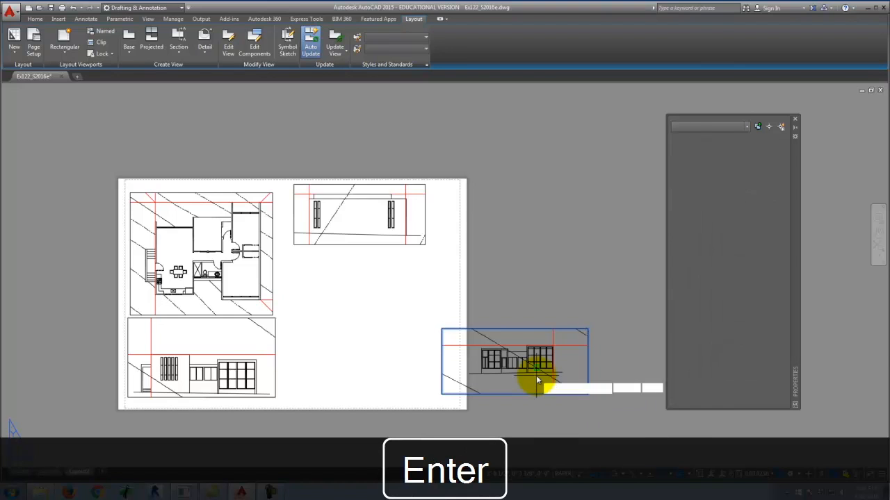
pyautogui.click(526, 373)
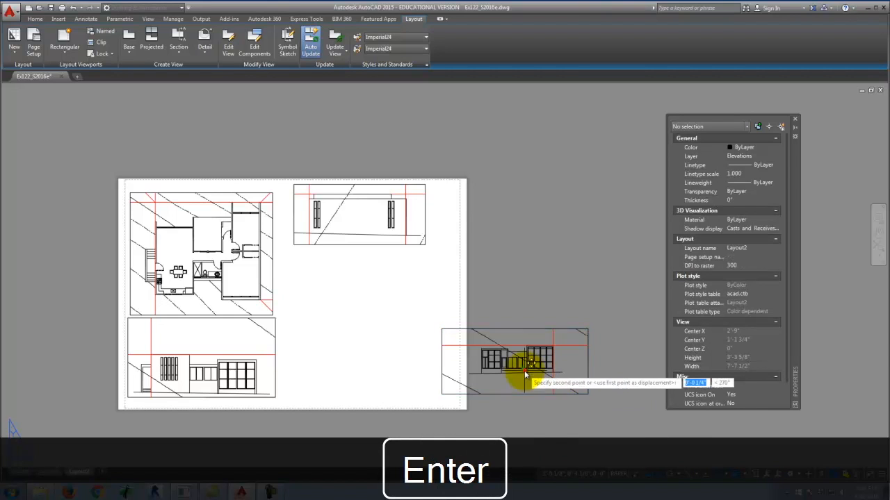
pyautogui.click(369, 363)
# Move the rotated elevation viewport straight up to just below the side elevation viewport
pyautogui.click(396, 417)
pyautogui.click(380, 370)
pyautogui.write('move')
pyautogui.press('Return')
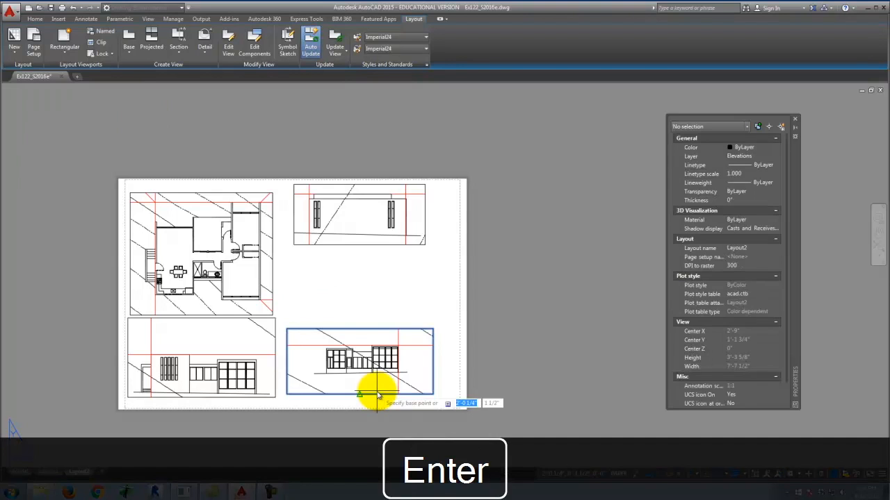
pyautogui.click(616, 382)
pyautogui.click(587, 313)
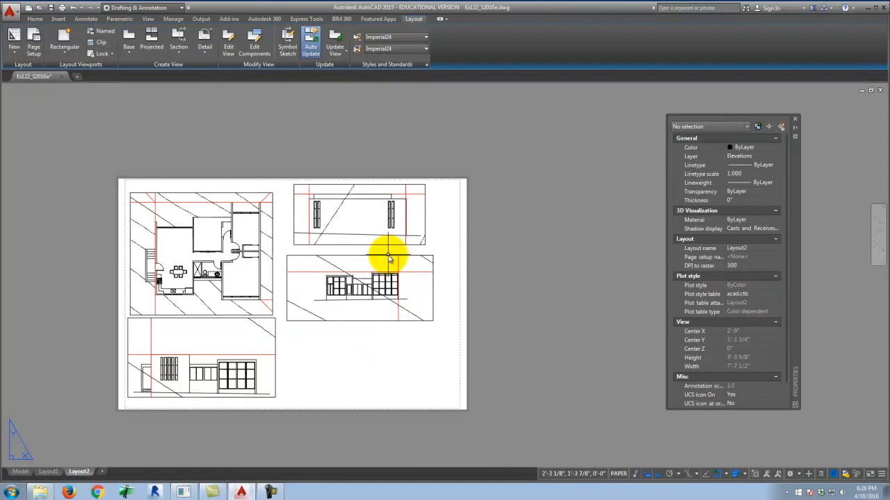
# Set the middle elevation viewport's standard scale to 1/4" = 1'-0"
pyautogui.click(387, 256)
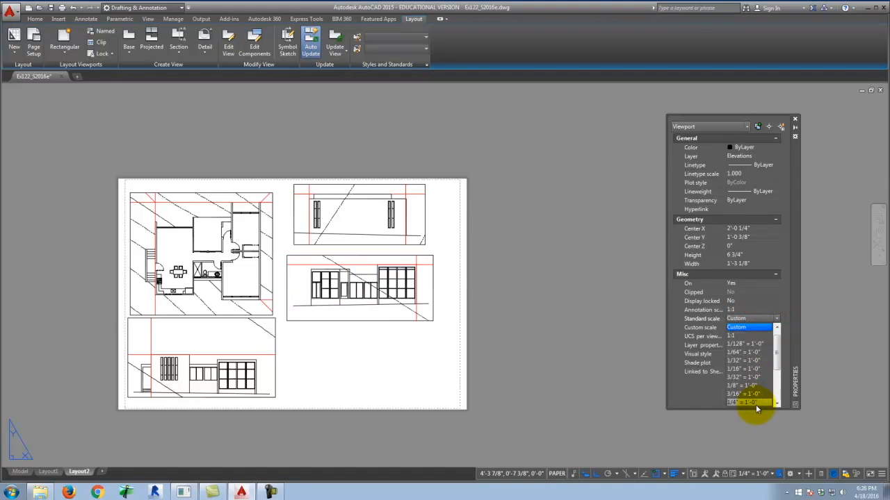
pyautogui.click(755, 402)
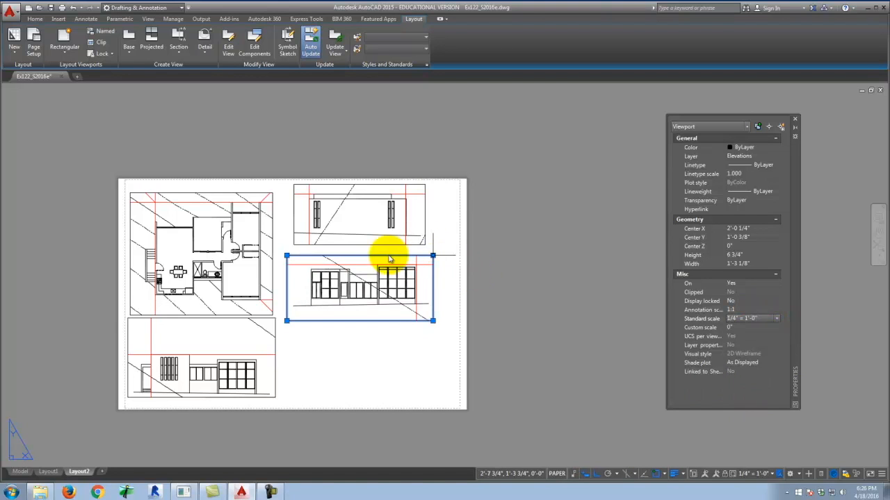
pyautogui.press('Escape')
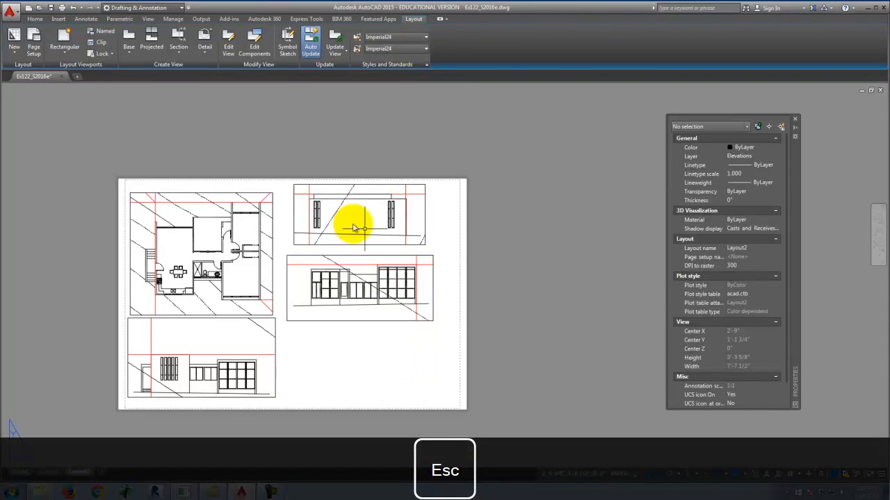
# Create another rectangular viewport about 1'-4" wide and 7 1/2" high in the sheet's empty lower-right area
pyautogui.click(57, 39)
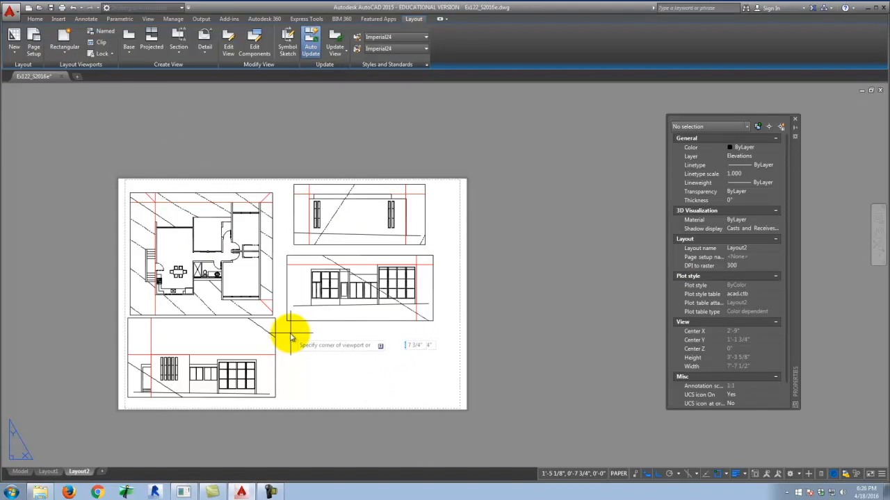
pyautogui.click(285, 328)
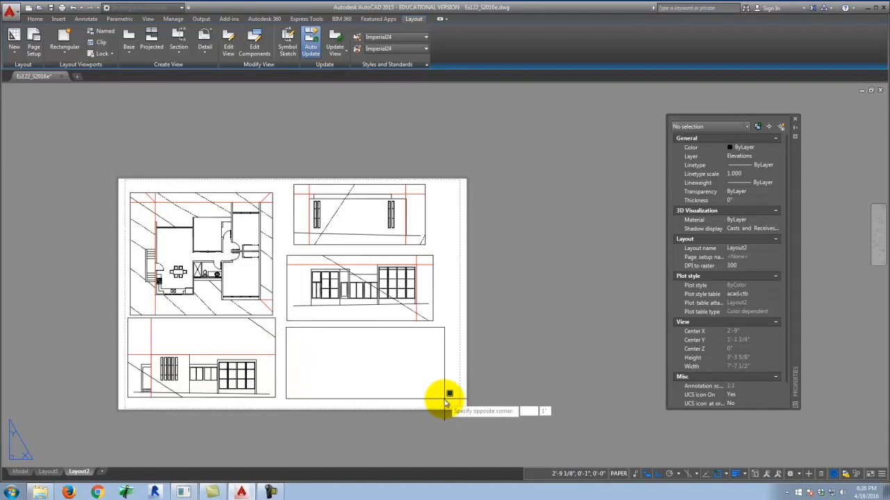
pyautogui.click(440, 402)
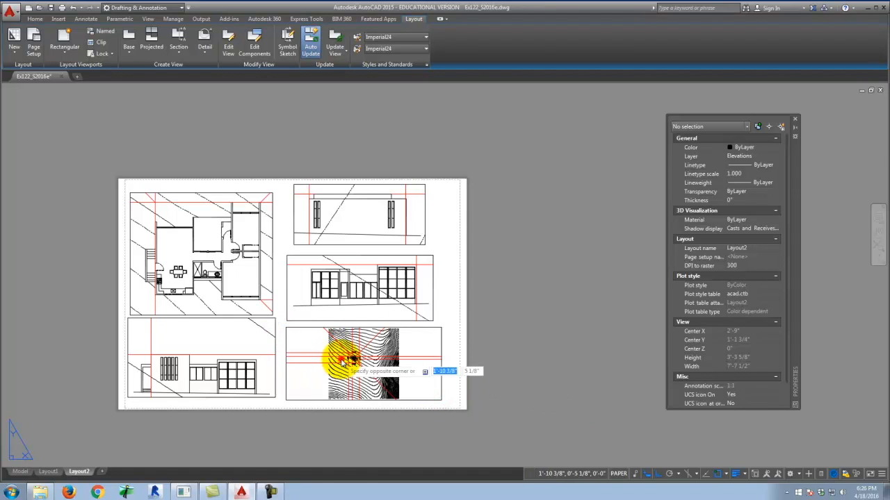
# Frame the last, sideways elevation inside the lower-right viewport and return to paper space
pyautogui.doubleClick(342, 361)
pyautogui.scroll(5, 352, 368)
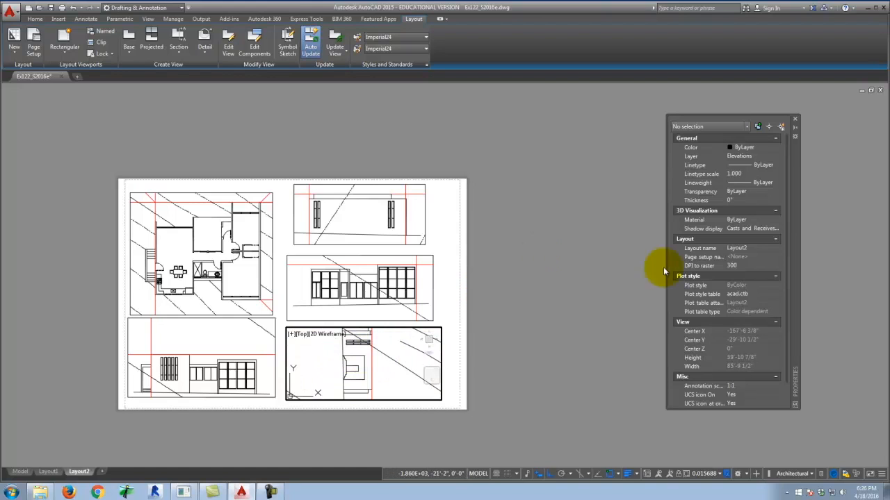
pyautogui.doubleClick(450, 327)
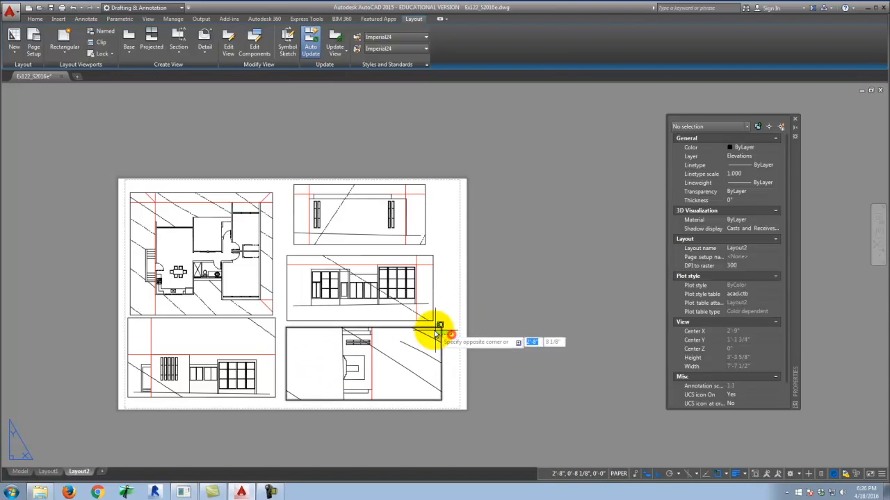
# Rotate the lower-right viewport a quarter turn counterclockwise about its lower-right corner so its elevation stands upright
pyautogui.click(441, 338)
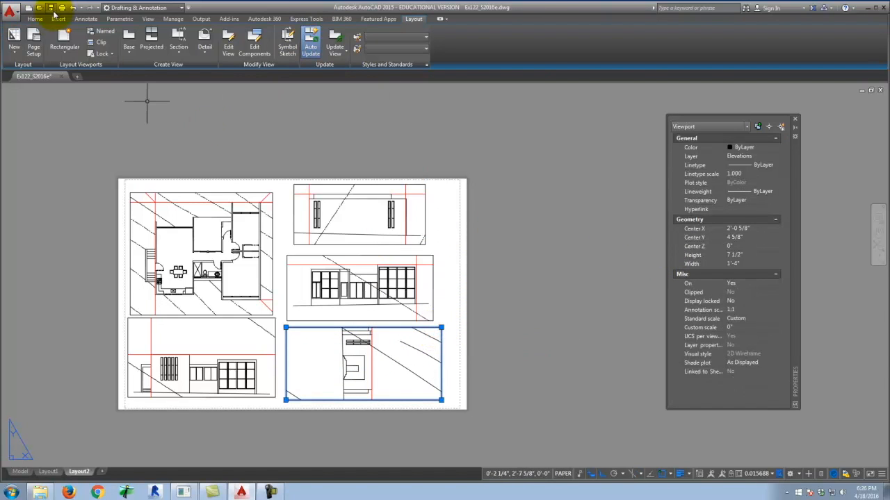
pyautogui.click(34, 19)
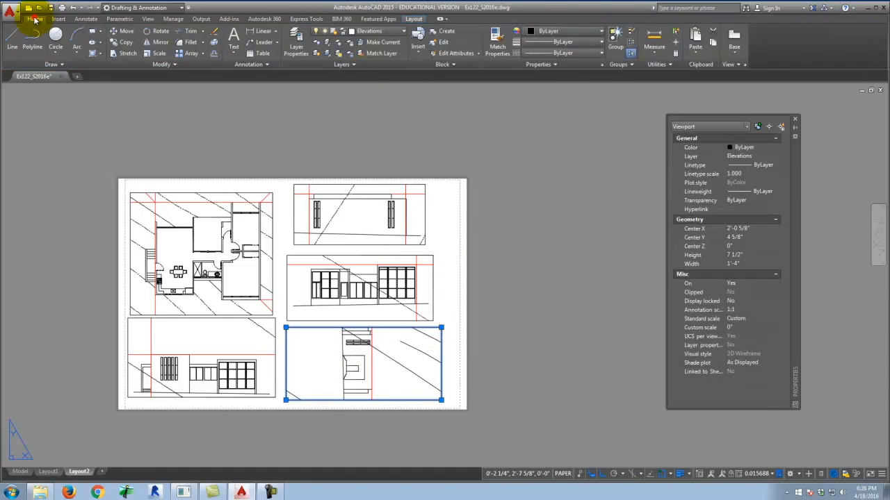
pyautogui.click(157, 32)
pyautogui.click(440, 400)
pyautogui.click(495, 278)
pyautogui.scroll(-3, 417, 262)
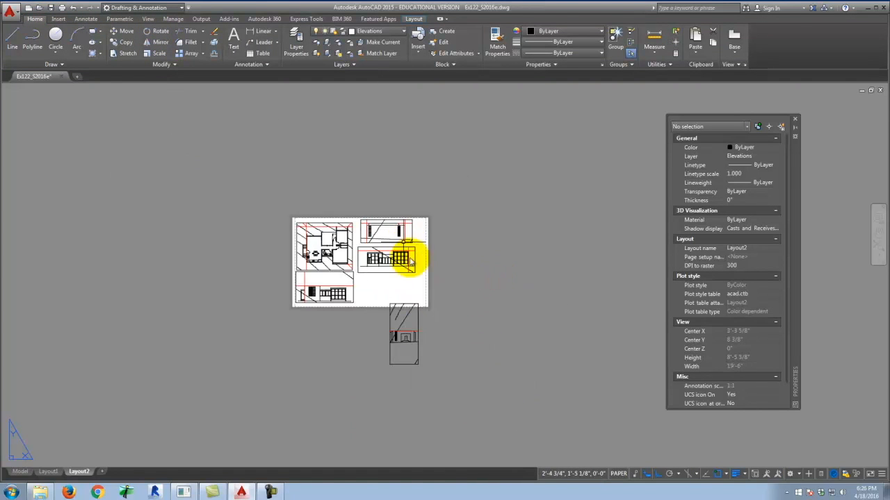
# Set the standard scale of the rotated viewport below the sheet to 1/4" = 1'-0"
pyautogui.scroll(3, 412, 346)
pyautogui.click(424, 372)
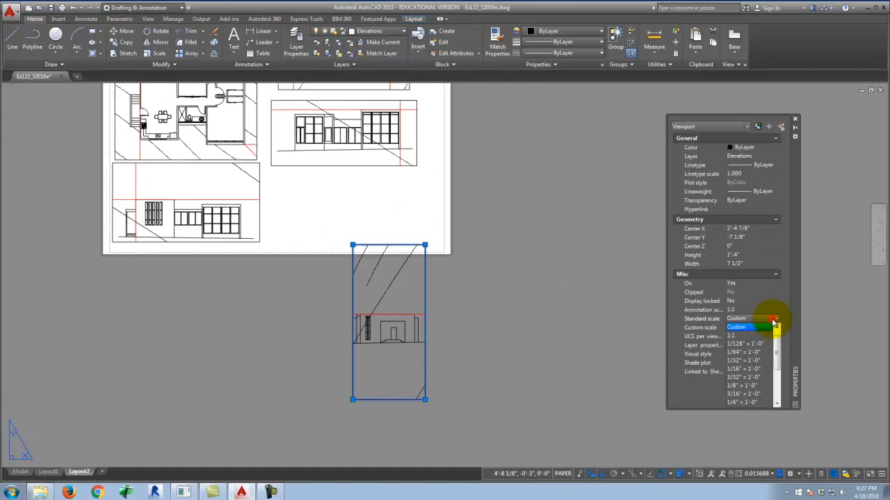
pyautogui.click(755, 403)
# Reshape the viewport below the sheet to about 1'-7 3/8" wide and 6 1/8" high around the whole elevation
pyautogui.click(425, 246)
pyautogui.click(483, 247)
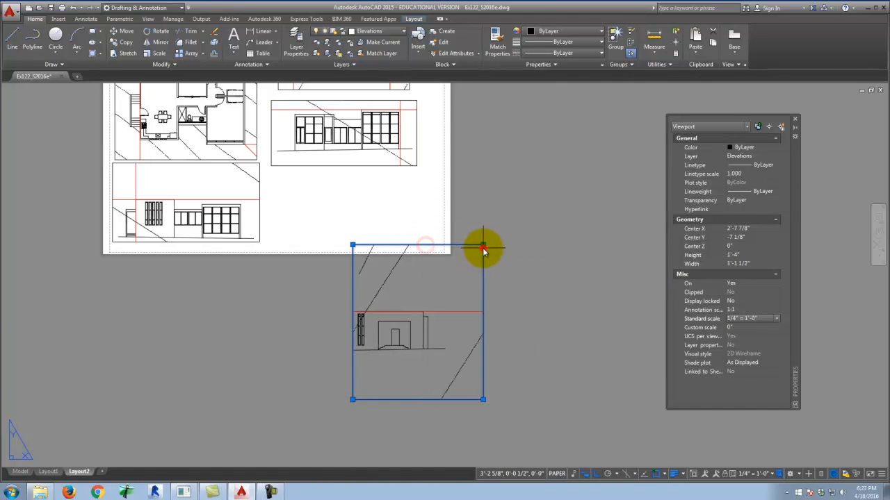
pyautogui.click(484, 245)
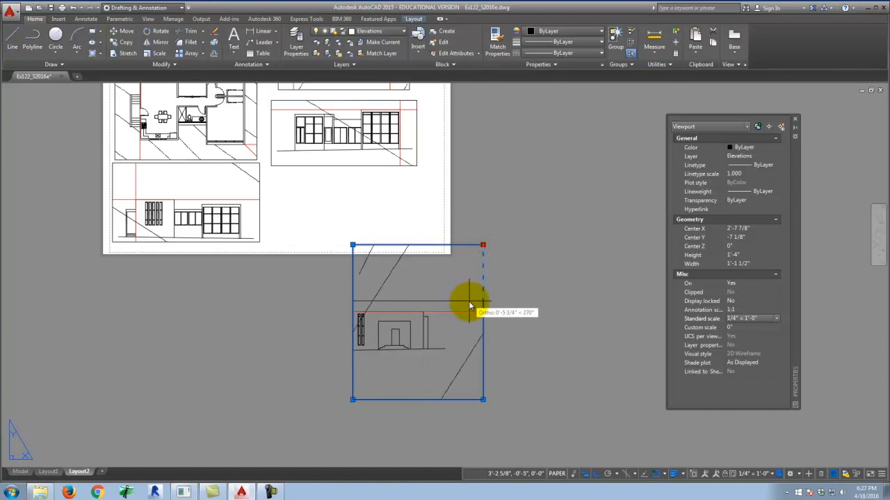
pyautogui.click(470, 303)
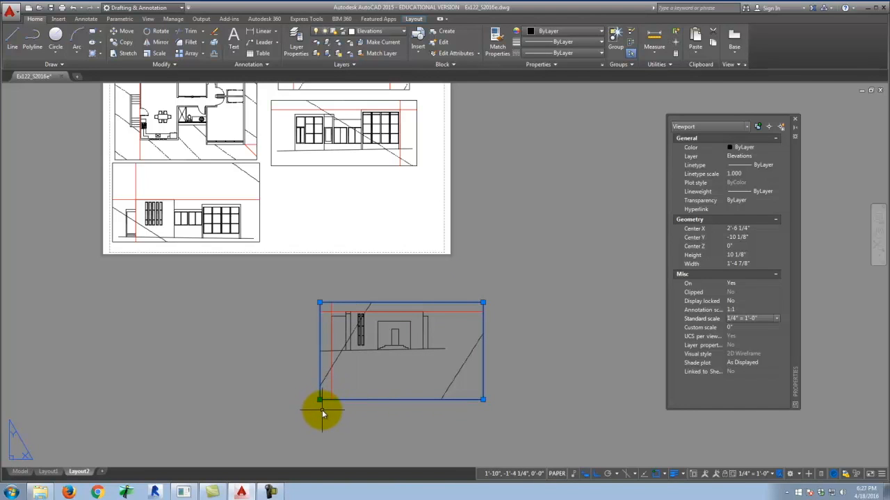
pyautogui.click(319, 400)
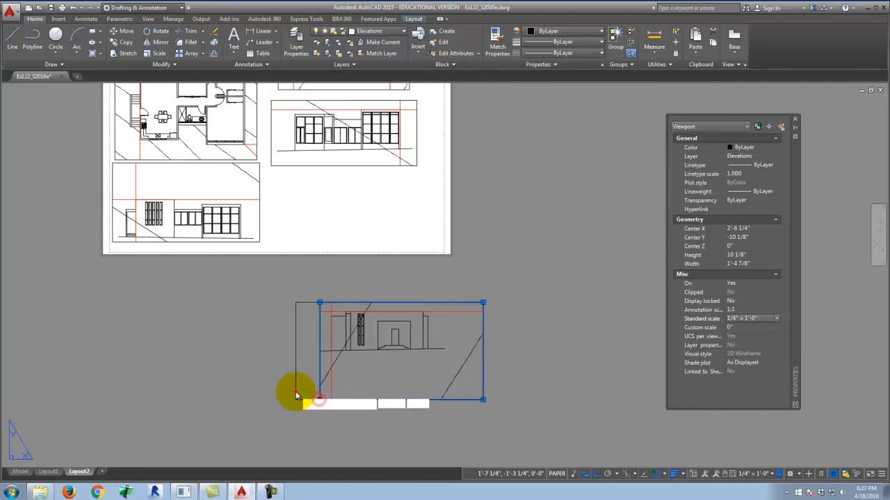
pyautogui.click(294, 401)
pyautogui.click(312, 364)
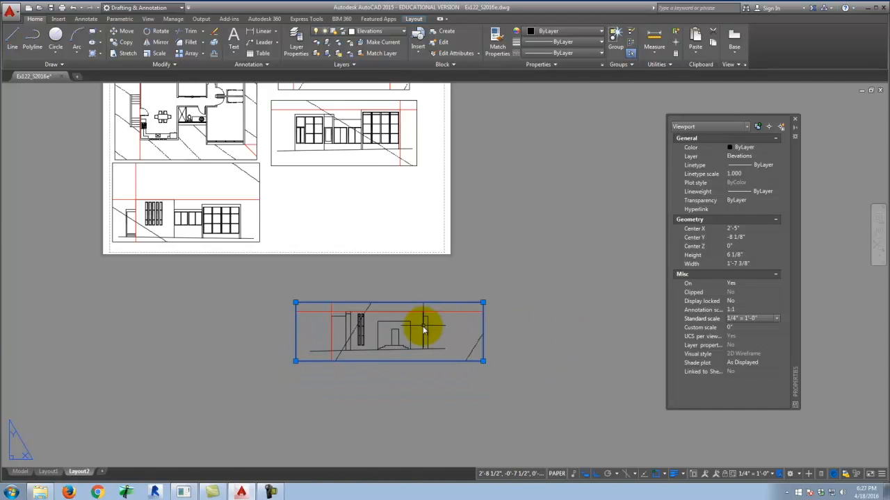
# Move the reshaped viewport straight up onto the sheet, below the middle elevation viewport
pyautogui.scroll(-2, 421, 323)
pyautogui.write('m')
pyautogui.press('Return')
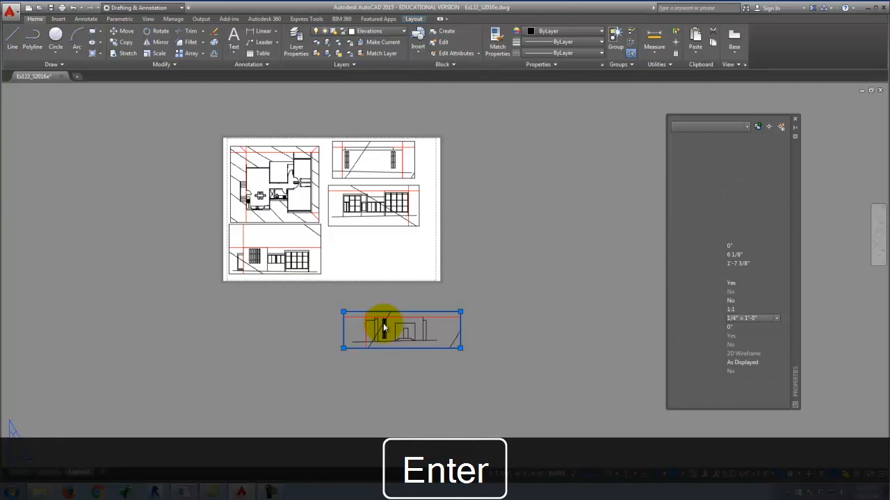
pyautogui.click(384, 248)
# Move the last elevation viewport sideways until its left edge lines up with the elevation viewport above it
pyautogui.click(493, 267)
pyautogui.click(462, 255)
pyautogui.write('mov')
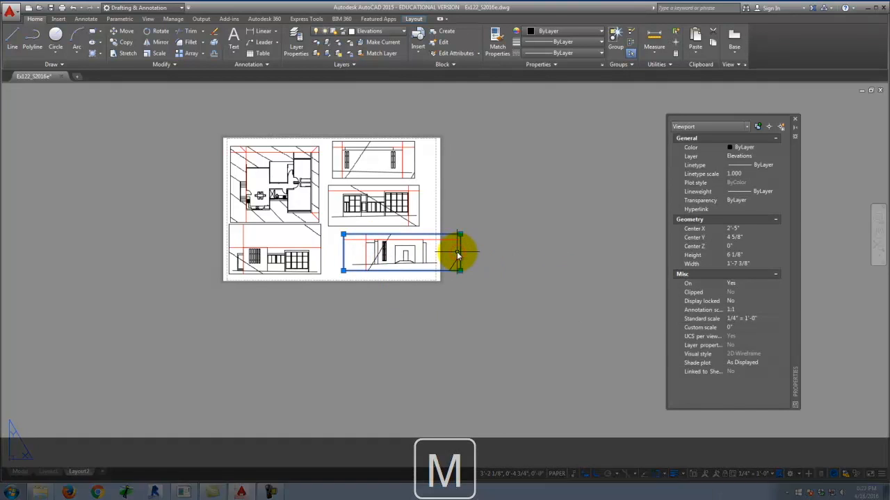
pyautogui.press('Return')
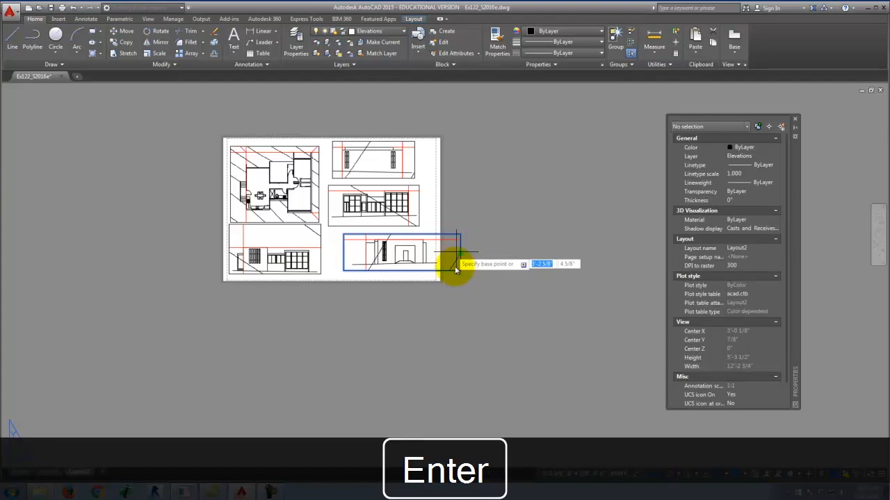
pyautogui.click(456, 270)
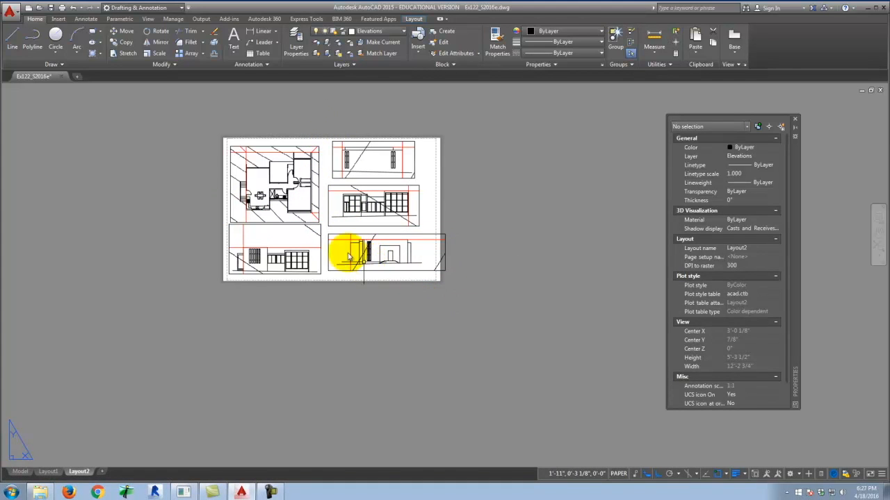
# Select all five viewports on the sheet and lock their display
pyautogui.write('z')
pyautogui.press('Return')
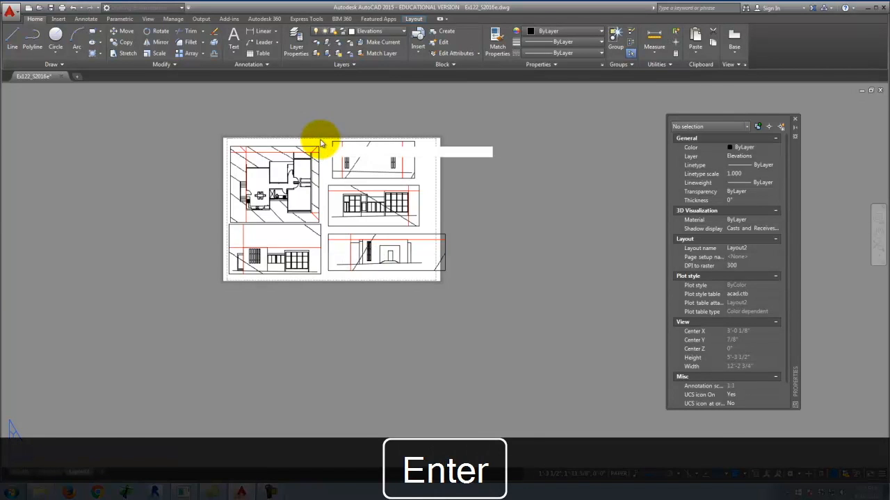
pyautogui.write('e')
pyautogui.press('Return')
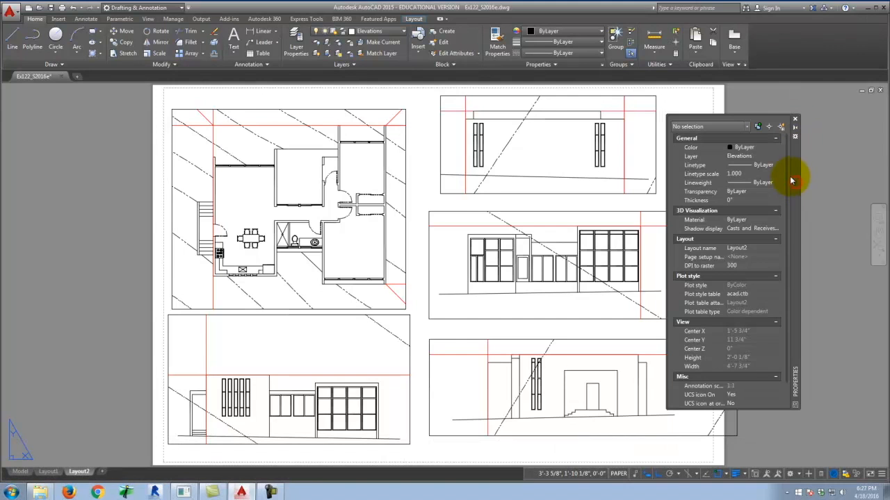
pyautogui.click(440, 379)
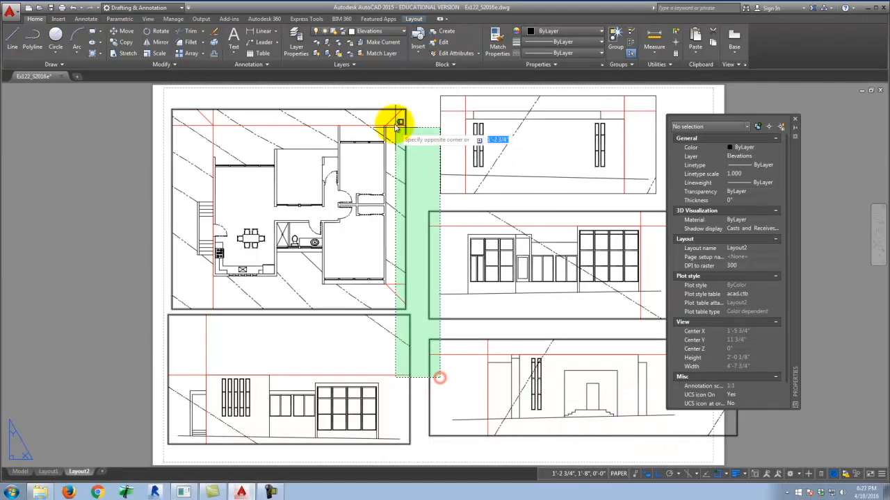
pyautogui.click(397, 130)
pyautogui.click(434, 166)
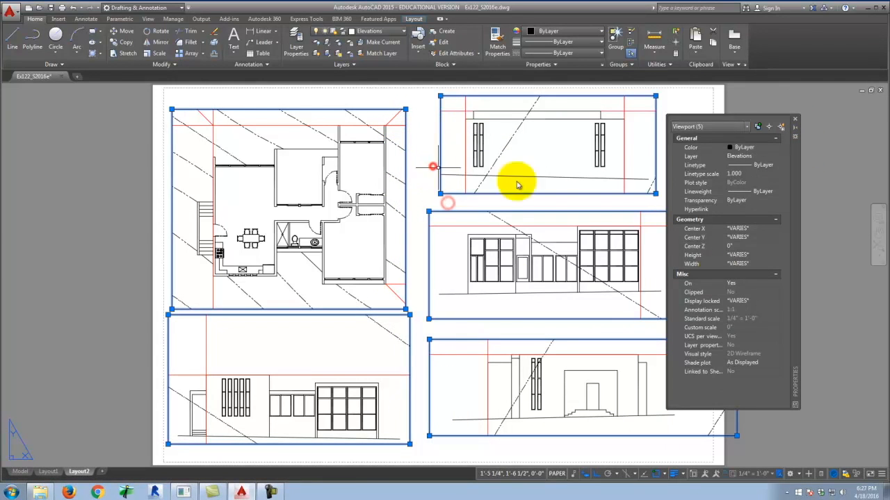
pyautogui.click(761, 309)
pyautogui.press('Escape')
pyautogui.press('Escape')
# Move the elevation viewport below the floor plan so its red reference line intersection snaps to the plan's lower-left exterior wall corner
pyautogui.scroll(-4, 389, 264)
pyautogui.scroll(4, 322, 285)
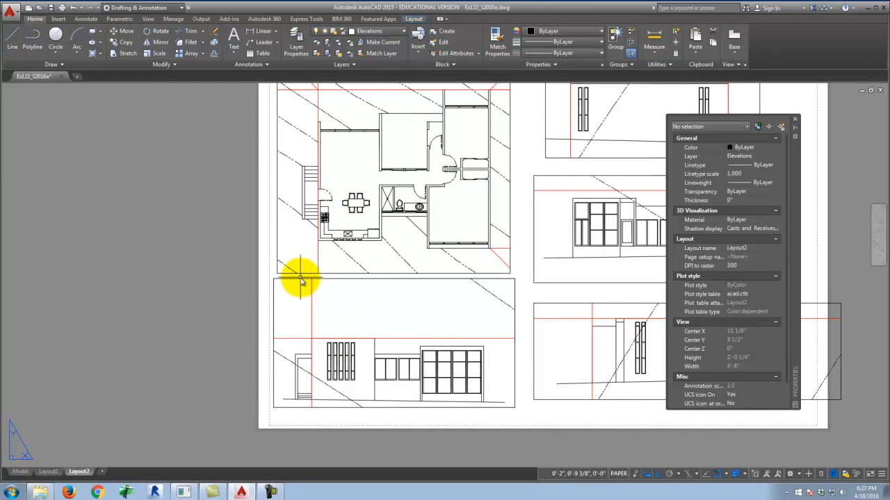
pyautogui.click(340, 280)
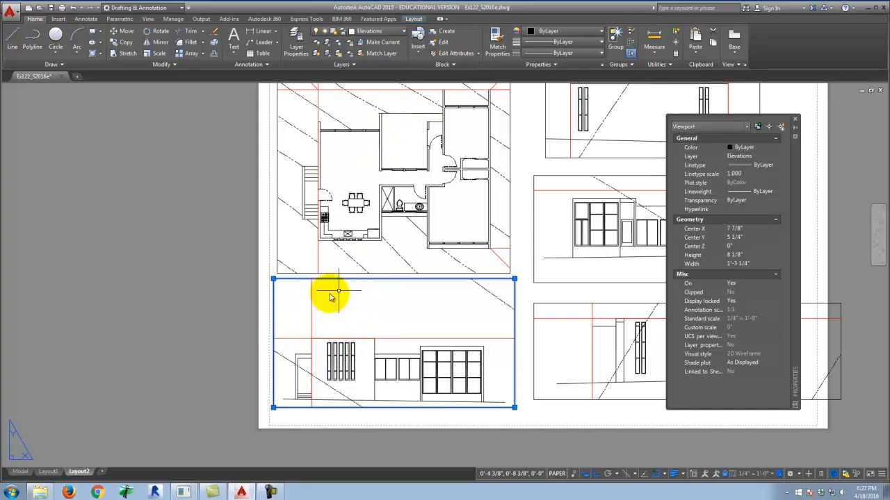
pyautogui.write('m')
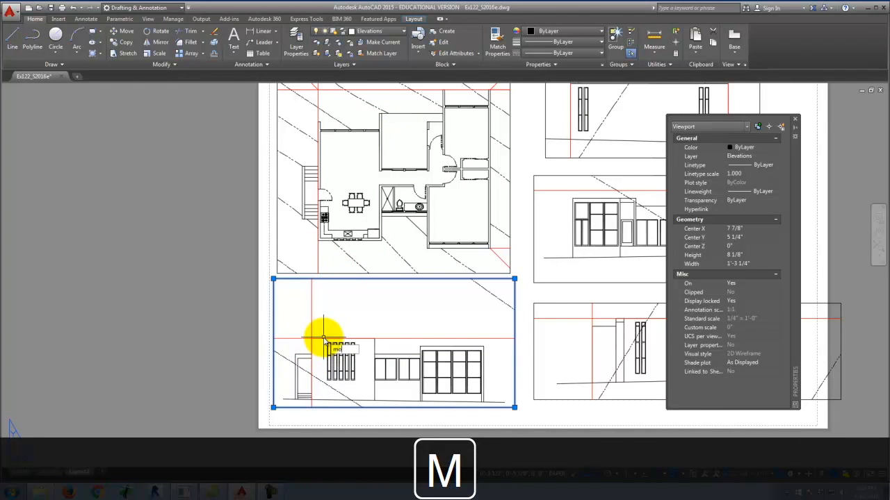
pyautogui.press('Return')
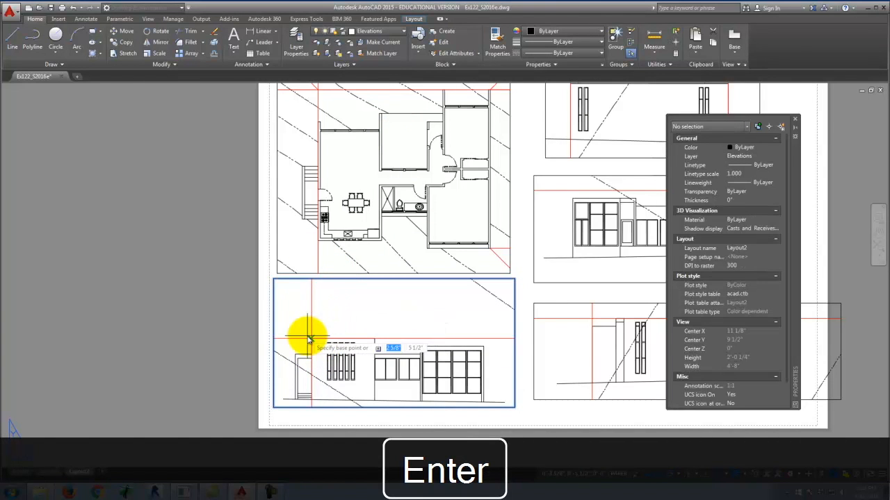
pyautogui.click(310, 339)
pyautogui.scroll(5, 317, 233)
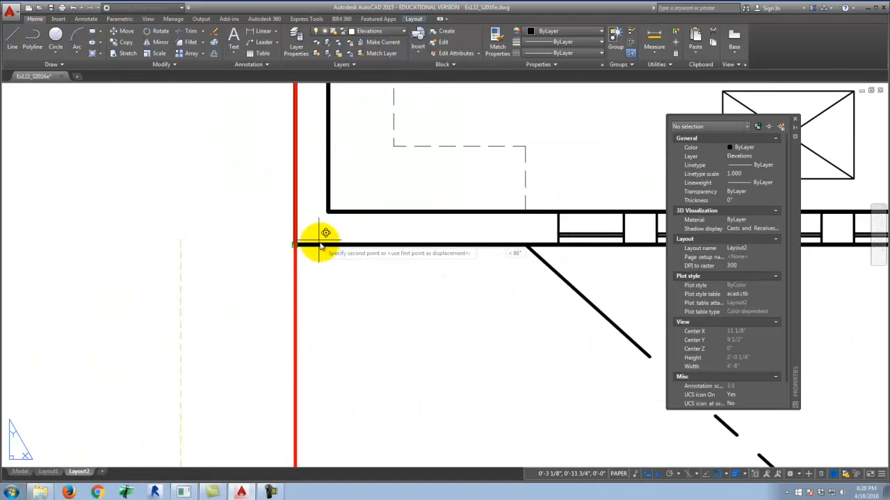
pyautogui.click(294, 244)
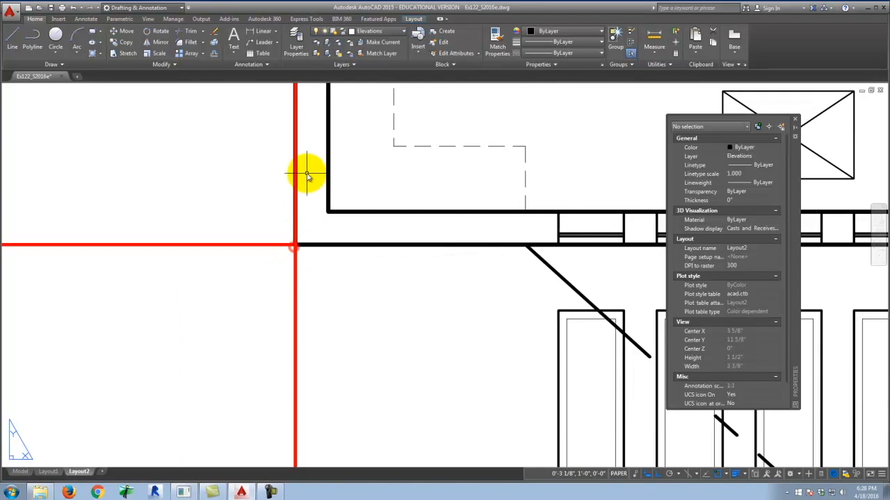
# Move the plan-aligned elevation viewport straight down about 5 1/2", keeping it vertically aligned beneath the floor plan
pyautogui.scroll(-7, 306, 173)
pyautogui.scroll(2, 317, 200)
pyautogui.click(353, 304)
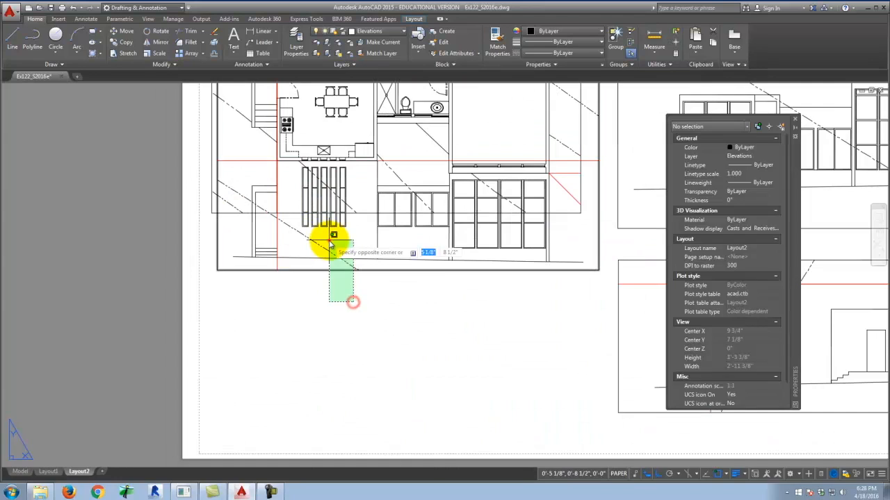
pyautogui.click(330, 239)
pyautogui.write('MOVE')
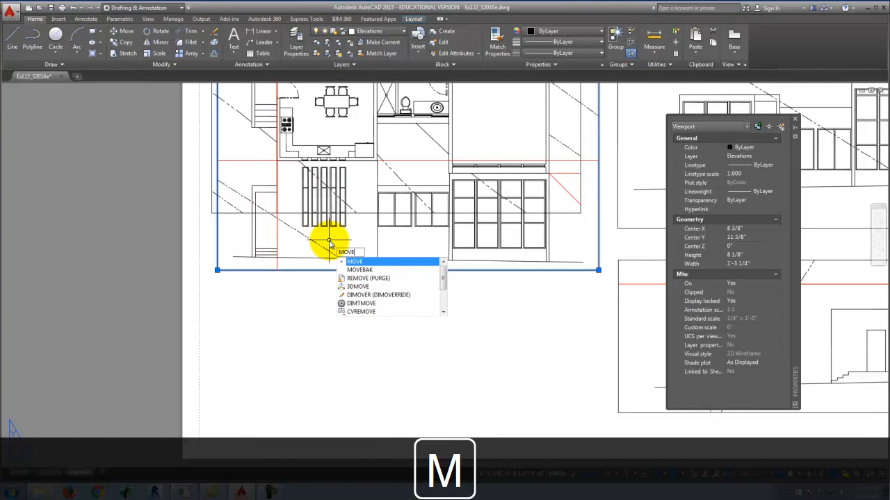
pyautogui.press('Return')
pyautogui.click(328, 243)
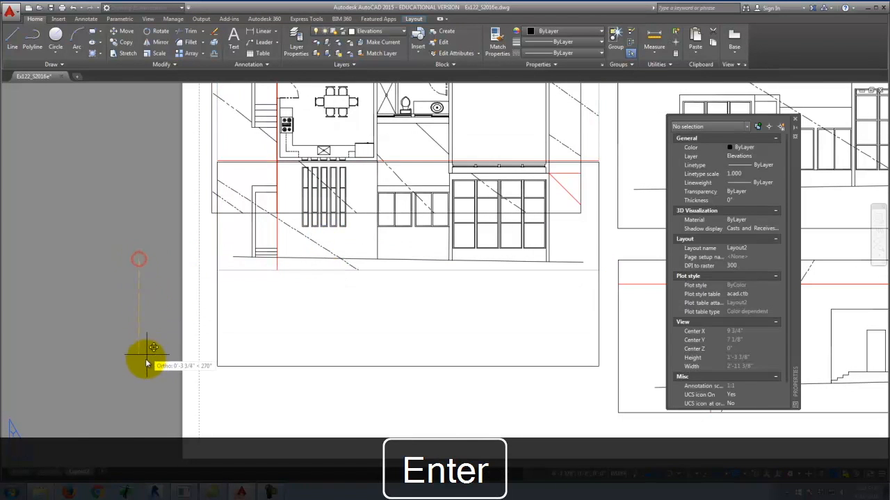
pyautogui.click(141, 399)
# Lower the top edge of the elevation viewport beneath the floor plan to clear the plan viewport, making it 6 7/8" high
pyautogui.scroll(-4, 162, 240)
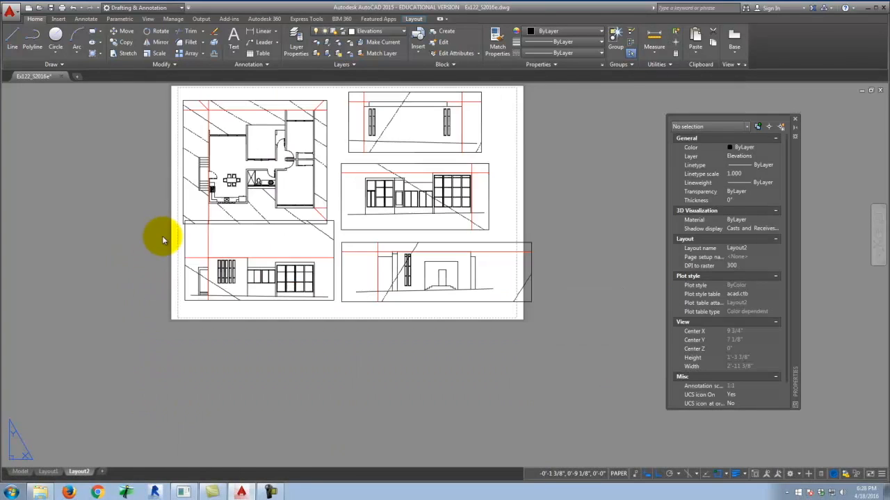
pyautogui.scroll(2, 324, 235)
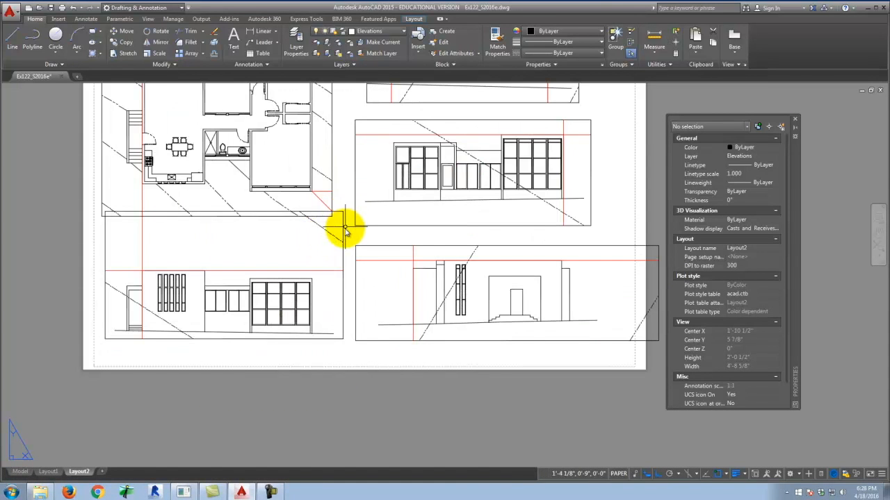
pyautogui.click(342, 232)
pyautogui.click(342, 212)
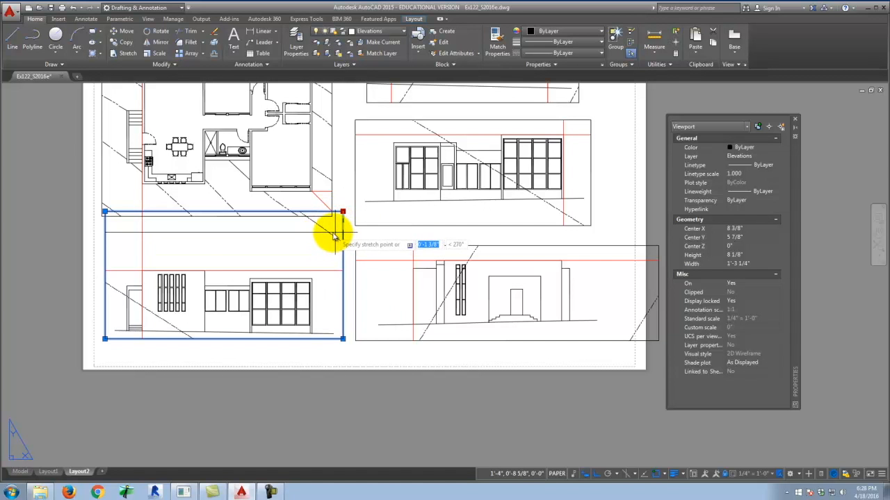
pyautogui.scroll(5, 341, 229)
pyautogui.click(322, 235)
pyautogui.scroll(-6, 322, 237)
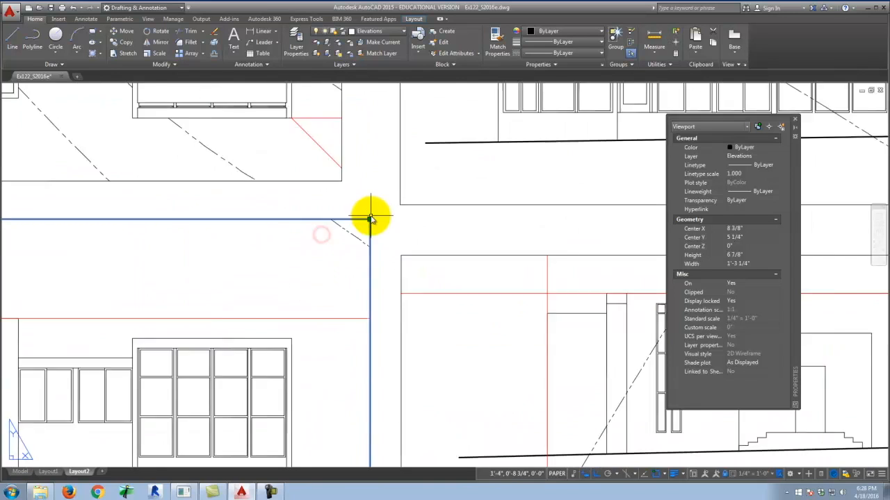
pyautogui.press('Escape')
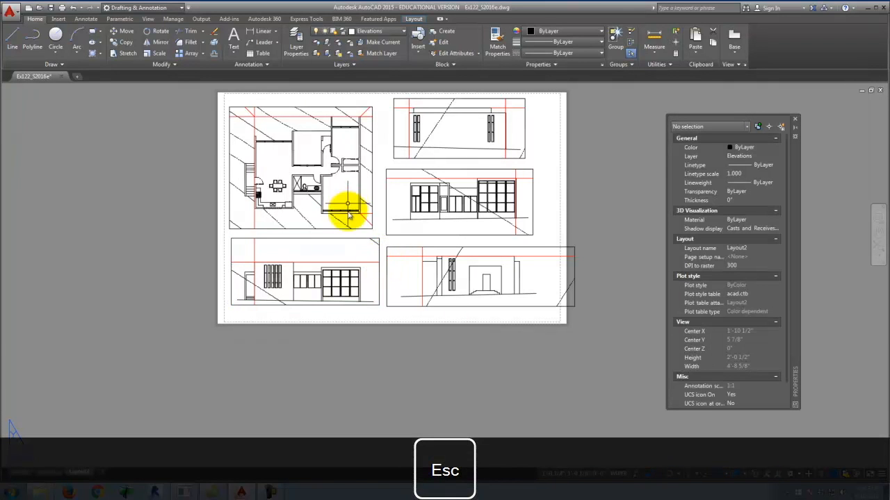
# Move the lower-right elevation viewport by its red line intersection onto the horizontal red reference line of the lower-left elevation
pyautogui.scroll(3, 431, 229)
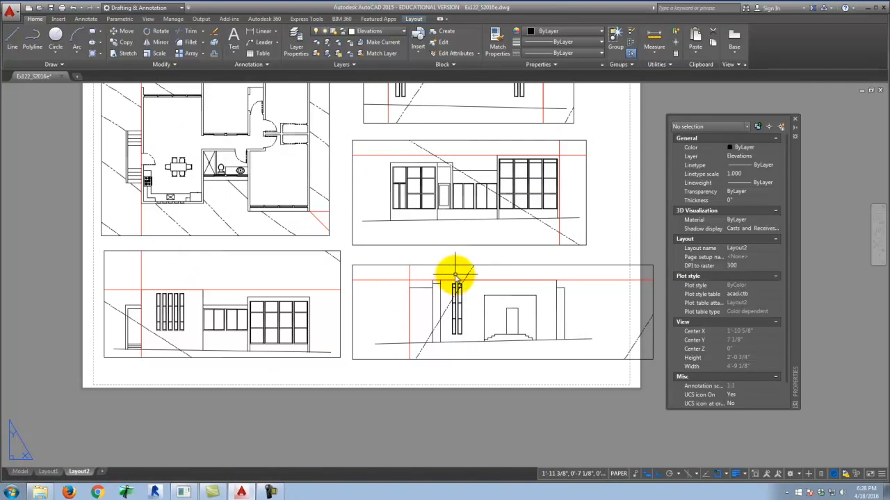
pyautogui.click(433, 265)
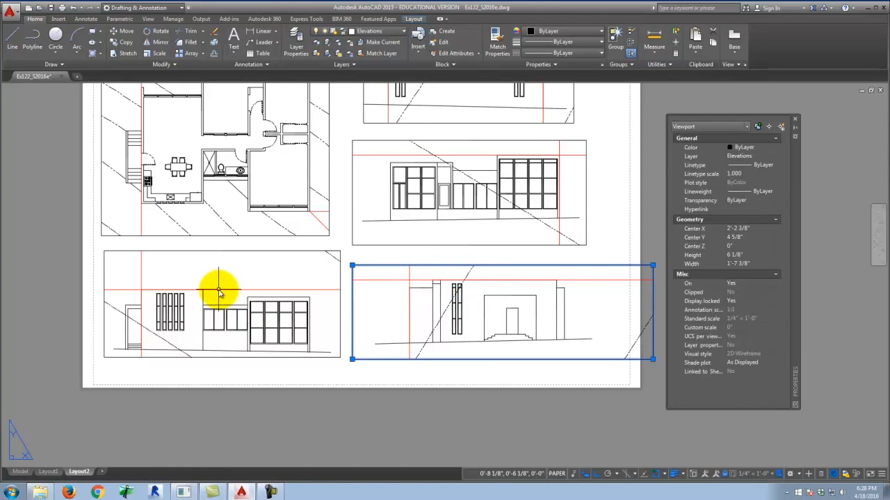
pyautogui.write('mo')
pyautogui.press('Return')
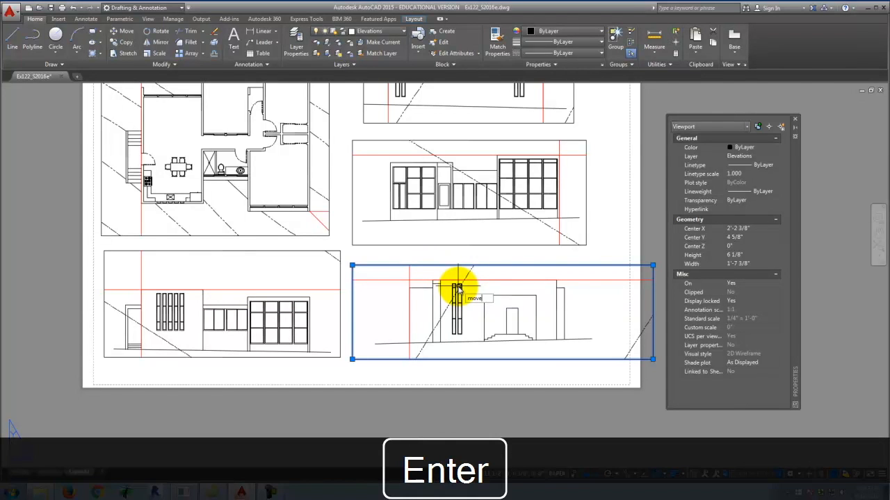
pyautogui.click(411, 280)
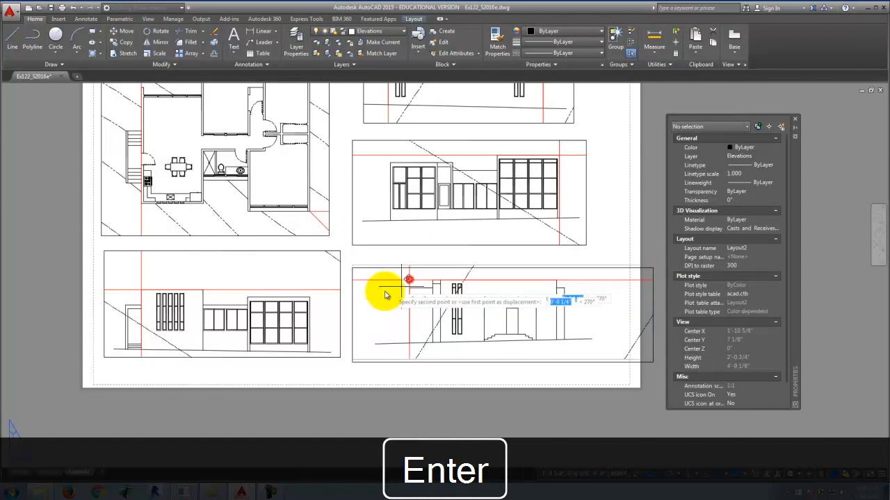
pyautogui.scroll(2, 343, 297)
pyautogui.scroll(2, 330, 285)
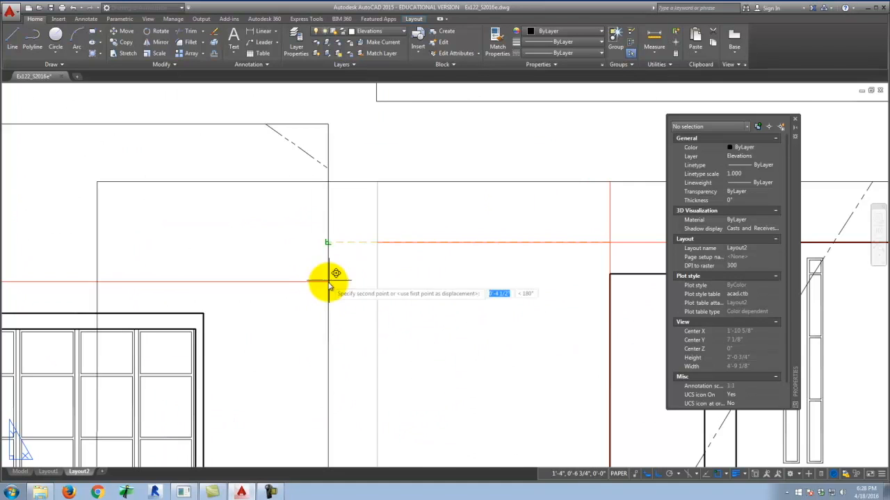
pyautogui.scroll(-5, 347, 282)
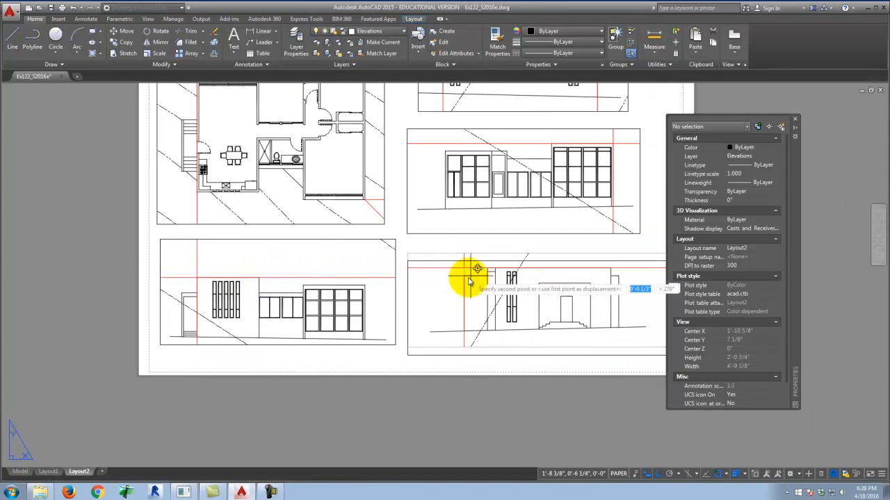
pyautogui.click(258, 278)
# Move the overlapping lower-right elevation viewport horizontally back to the right side of the sheet, level with the neighbouring elevation
pyautogui.click(540, 336)
pyautogui.click(460, 300)
pyautogui.write('m')
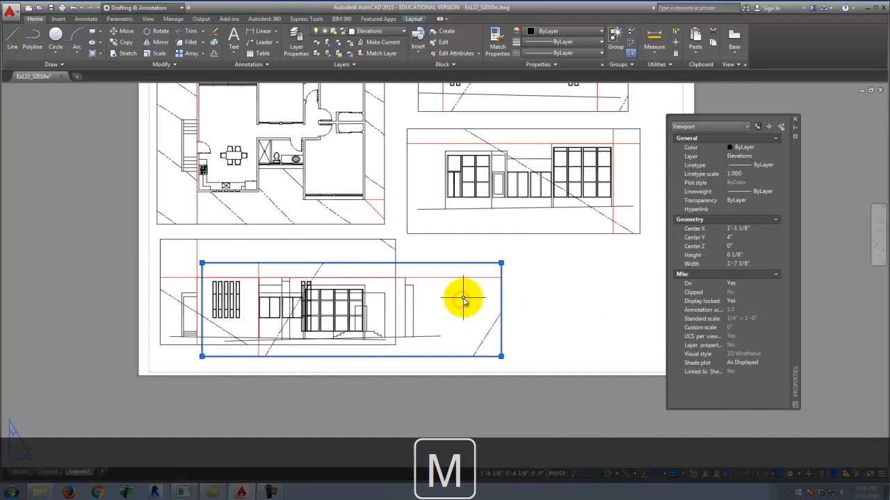
pyautogui.press('Return')
pyautogui.scroll(-4, 273, 325)
pyautogui.click(274, 373)
pyautogui.click(348, 386)
# Move the upper-right elevation viewport from its right red line onto the red line intersection of the middle elevation
pyautogui.scroll(5, 364, 351)
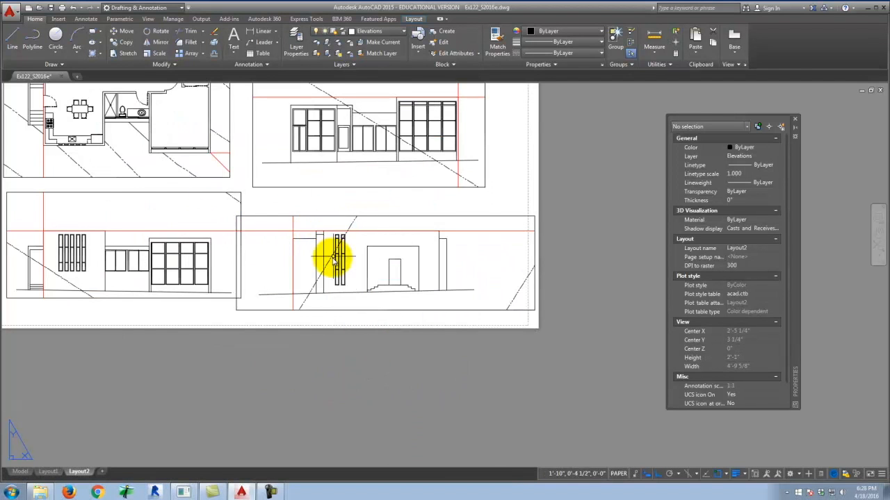
pyautogui.scroll(-2, 336, 258)
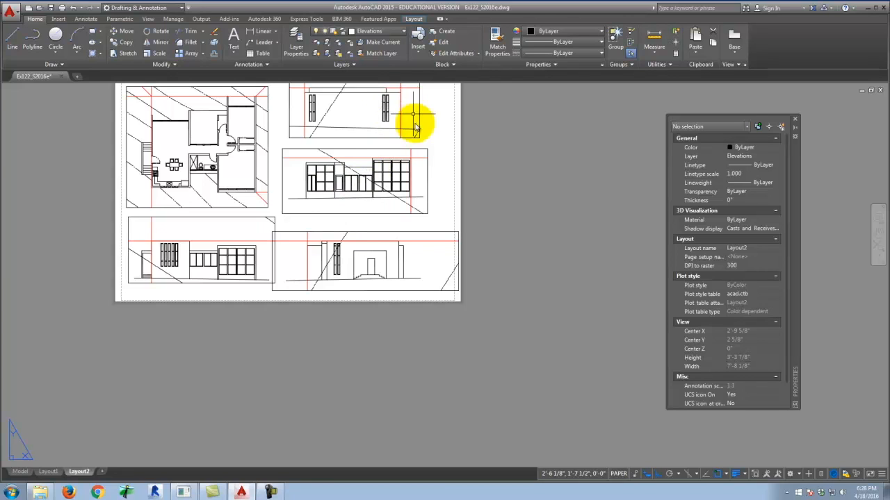
pyautogui.click(411, 138)
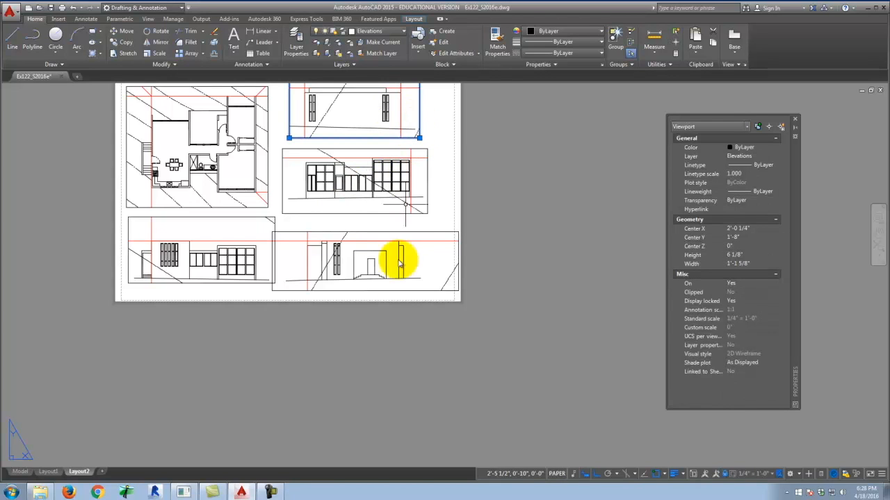
pyautogui.write('move')
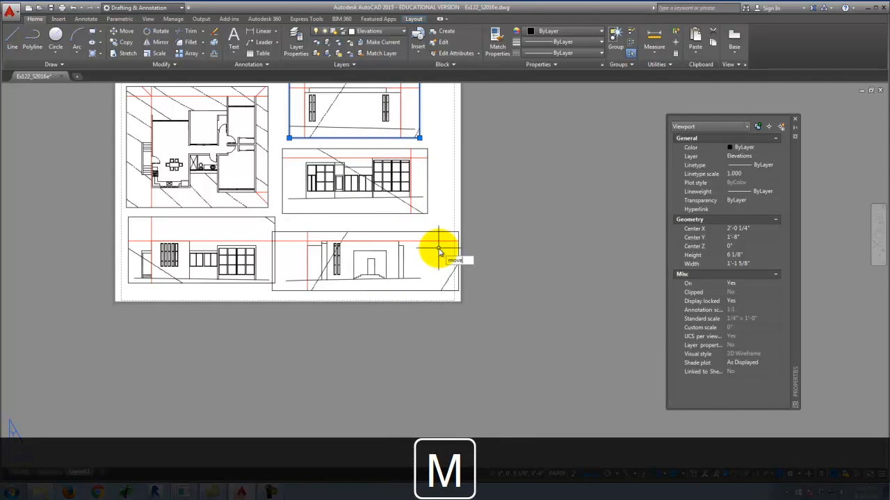
pyautogui.press('Return')
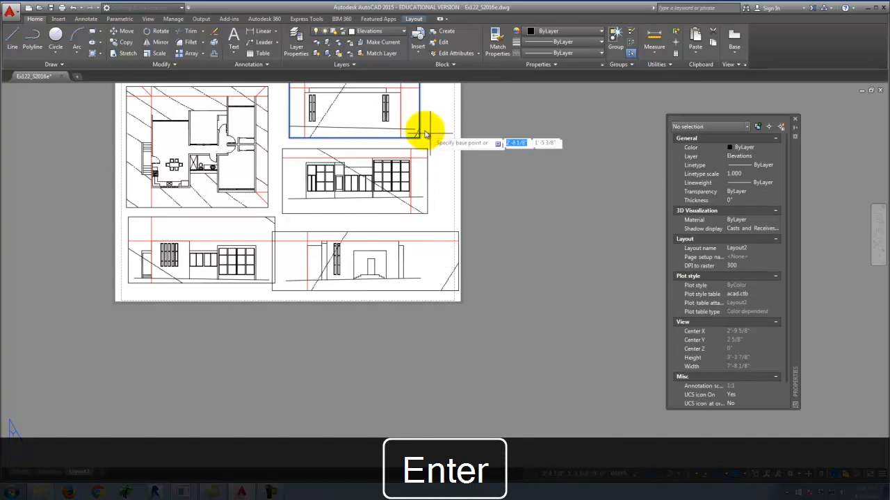
pyautogui.scroll(4, 421, 130)
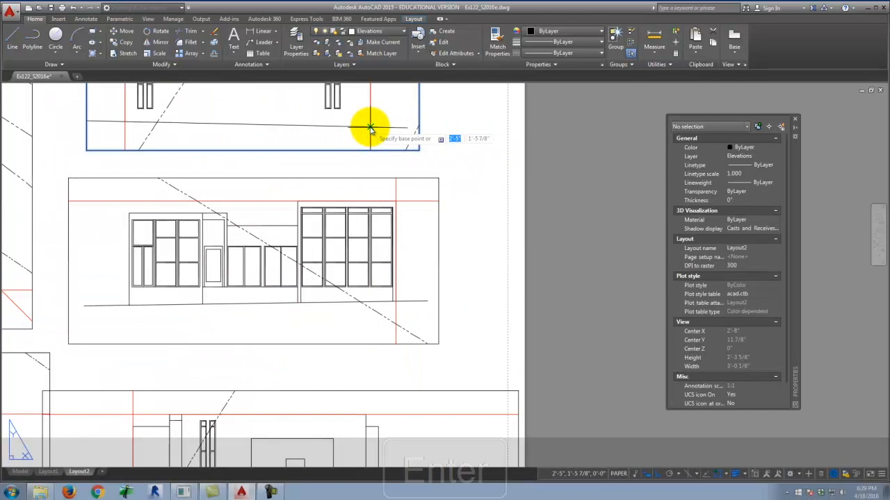
pyautogui.click(368, 129)
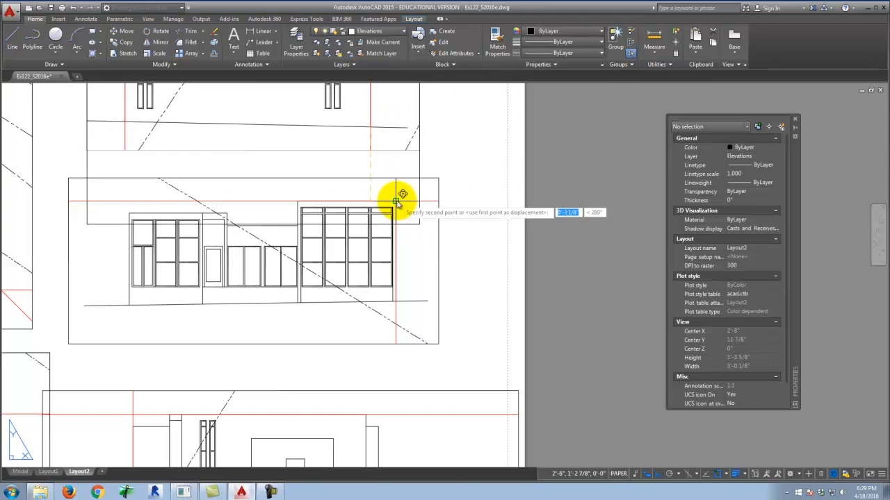
pyautogui.click(397, 199)
# Move the upper-right elevation viewport straight up about 2 1/2" so it sits above the middle elevation viewport
pyautogui.click(451, 166)
pyautogui.click(433, 142)
pyautogui.scroll(-4, 467, 303)
pyautogui.write('mov')
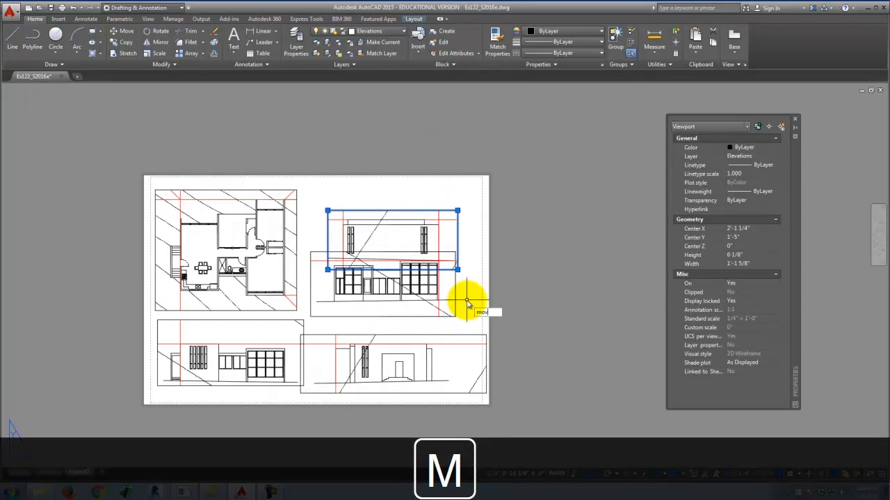
pyautogui.press('Return')
pyautogui.click(507, 284)
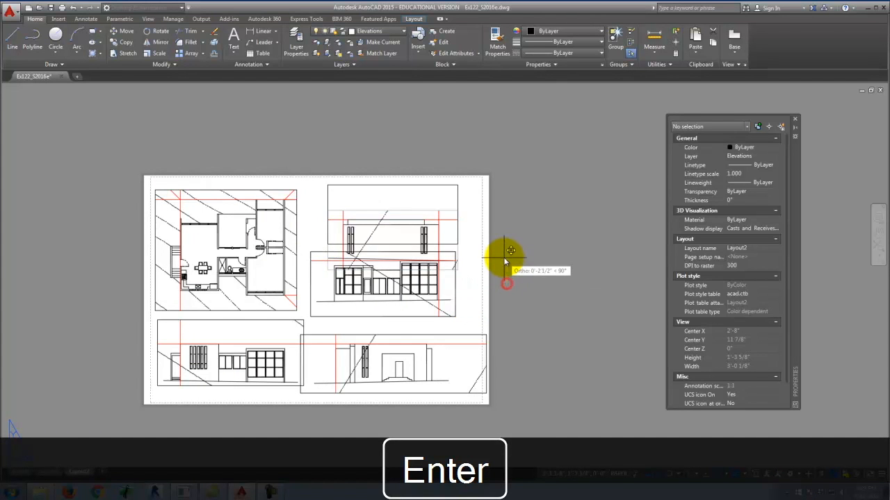
pyautogui.click(507, 258)
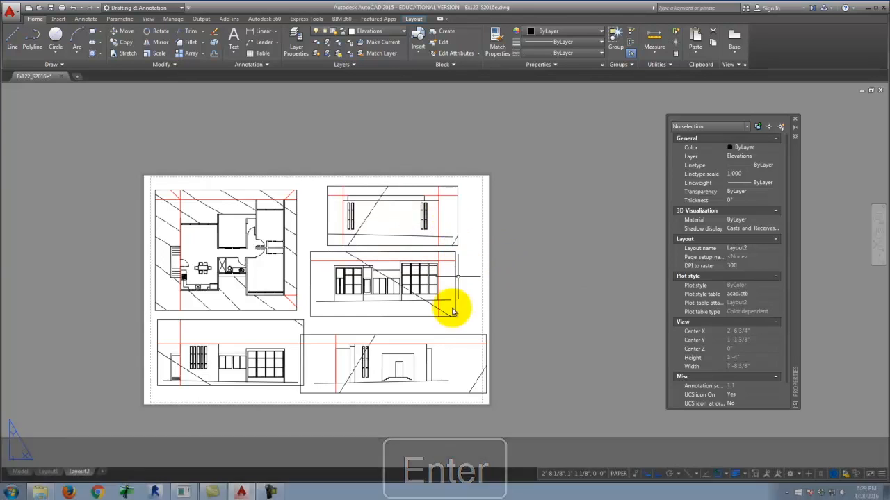
# Move the lower-right elevation viewport horizontally so its outer right wall corner lines up with the middle elevation's right red line
pyautogui.scroll(5, 448, 362)
pyautogui.click(456, 367)
pyautogui.click(442, 298)
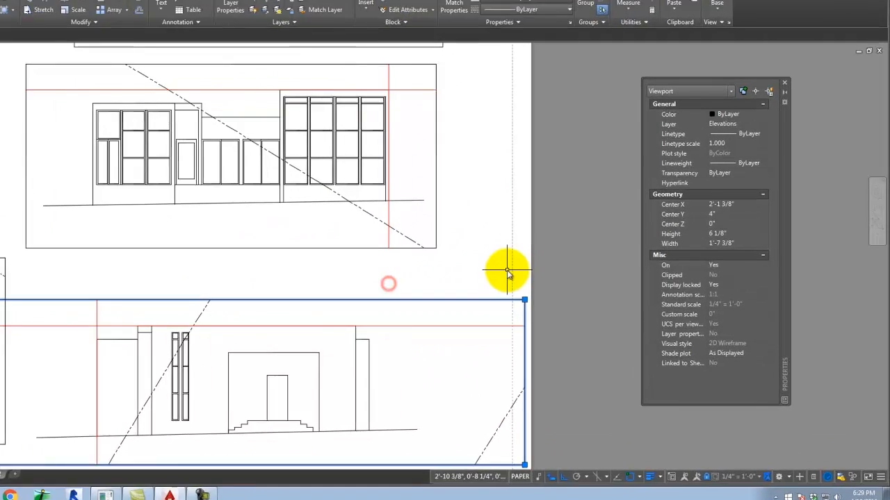
pyautogui.write('m')
pyautogui.press('Return')
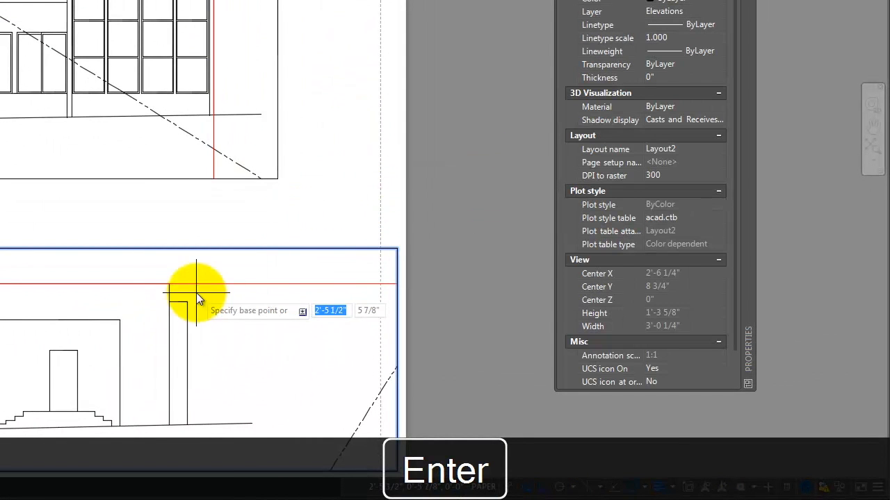
pyautogui.click(188, 303)
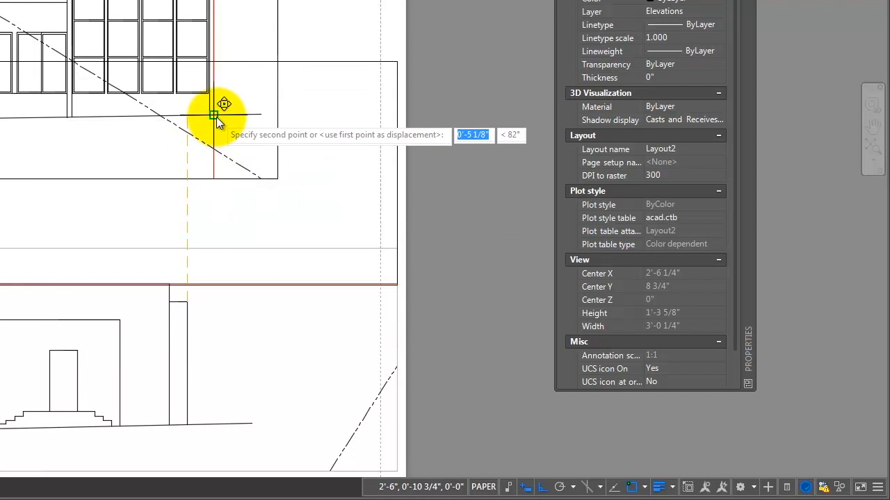
pyautogui.click(213, 301)
pyautogui.press('Escape')
pyautogui.scroll(-4, 394, 166)
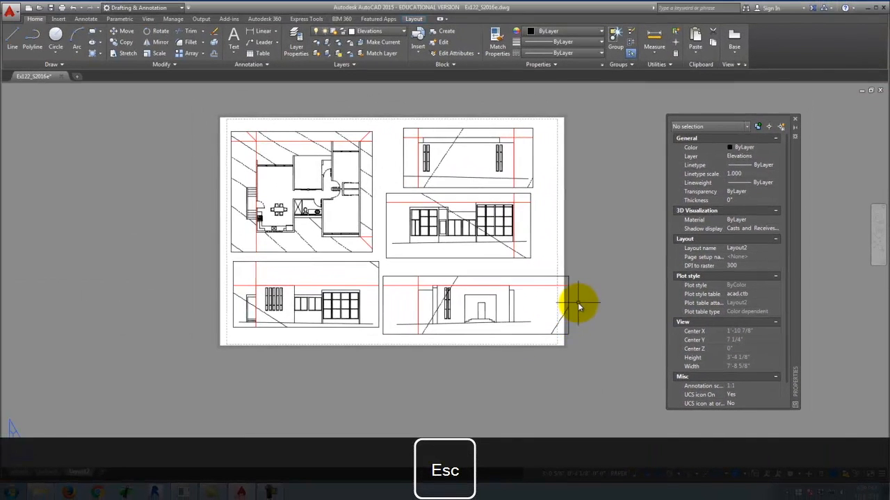
# Shrink the lower-right elevation viewport from its right side to about 1'-4 5/8" wide so it fits inside the printable area
pyautogui.scroll(2, 424, 230)
pyautogui.click(425, 230)
pyautogui.click(368, 185)
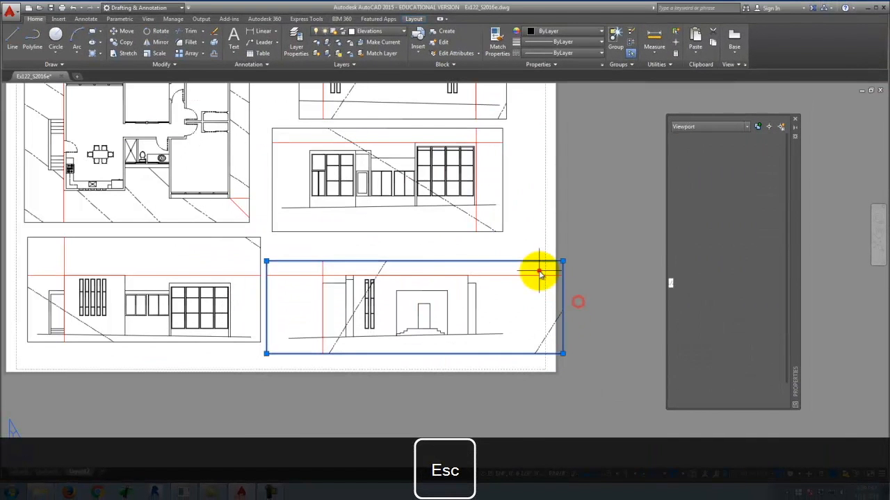
pyautogui.click(520, 262)
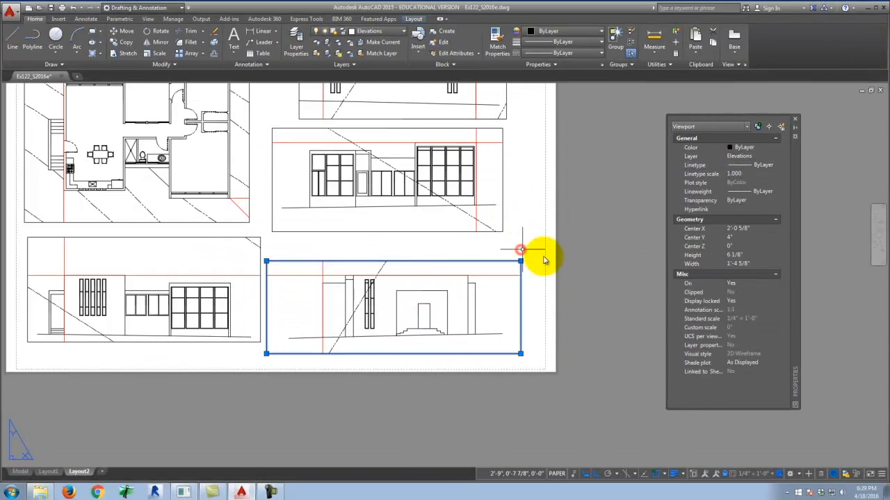
pyautogui.press('Escape')
pyautogui.scroll(-2, 402, 375)
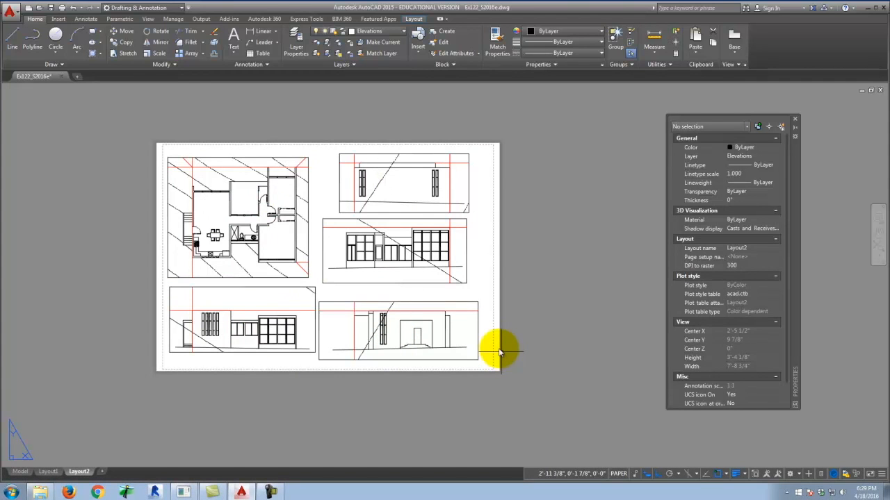
# Preview the Layout2 plot to check the aligned viewports, and leave the plot settings without plotting
pyautogui.click(75, 7)
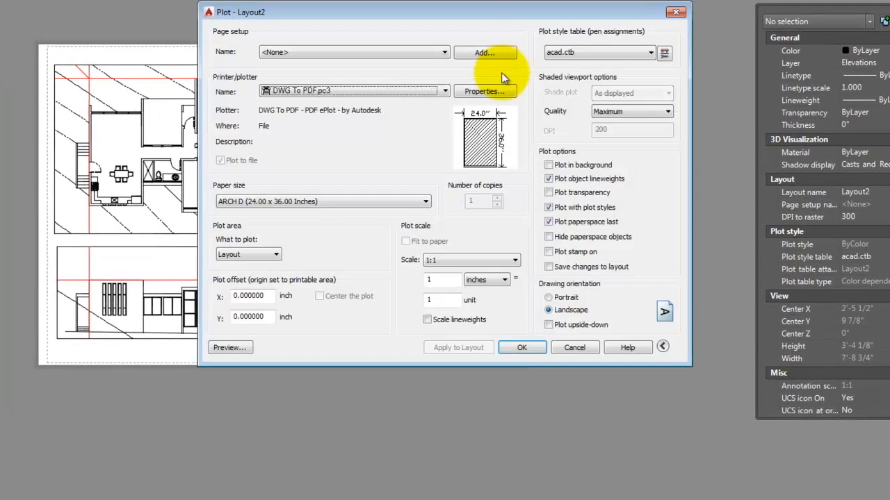
pyautogui.click(229, 347)
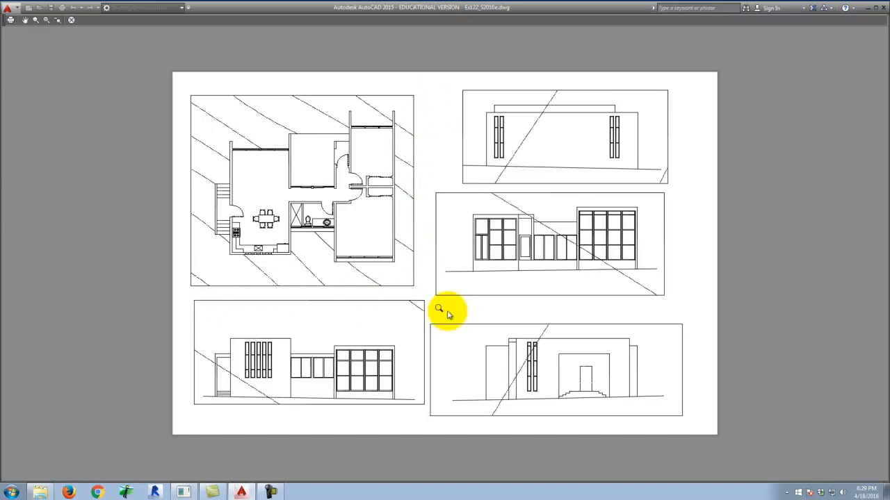
pyautogui.press('Escape')
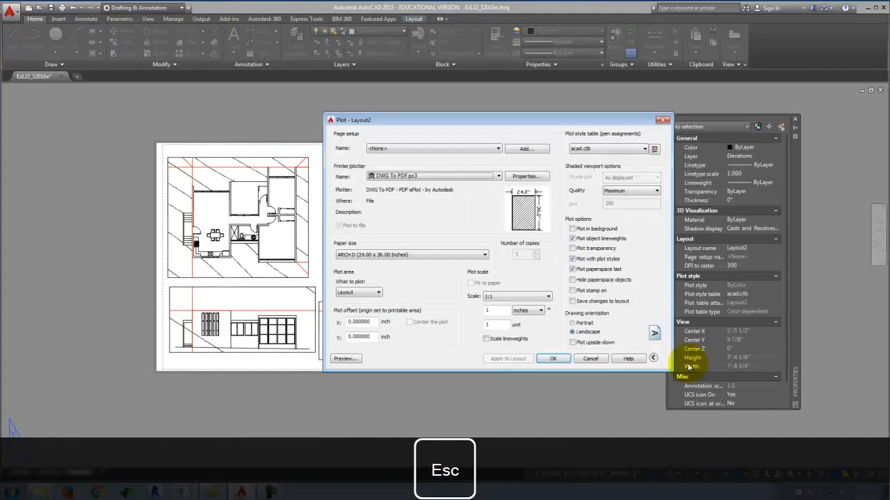
pyautogui.click(591, 359)
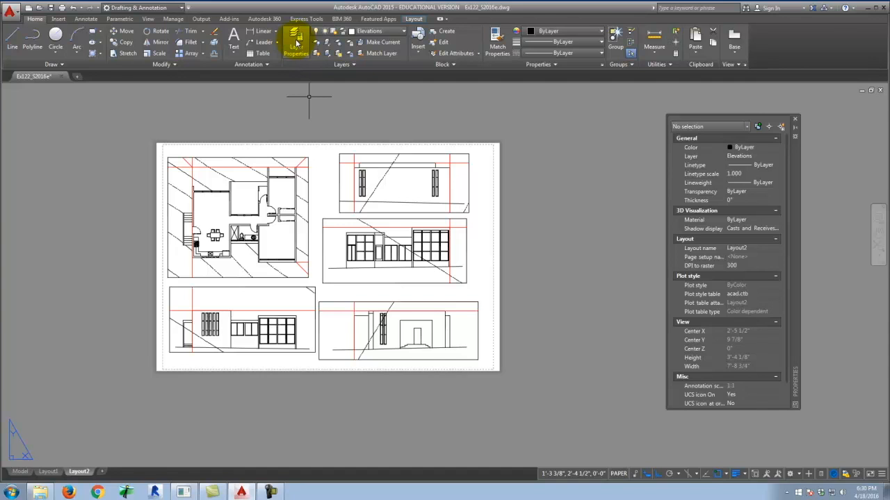
# Create a new layer named NoPrint in the layer manager and make it the current layer
pyautogui.click(295, 39)
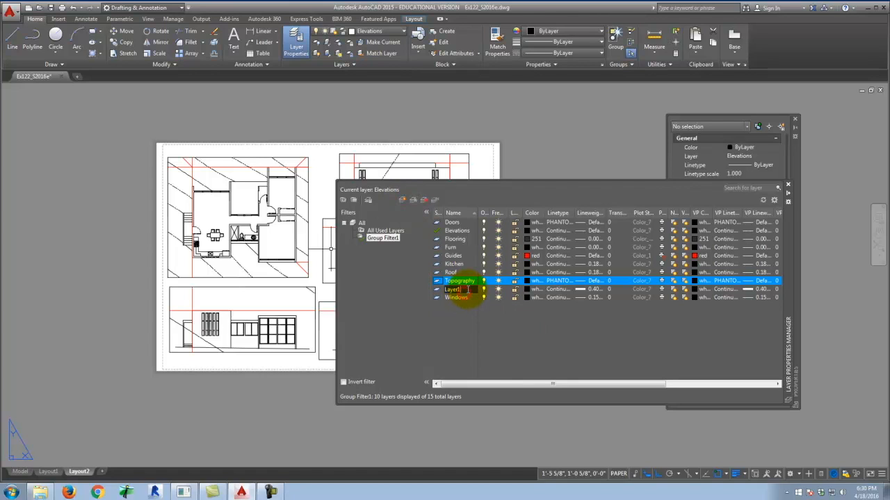
pyautogui.moveTo(465, 289); pyautogui.dragTo(436, 287)
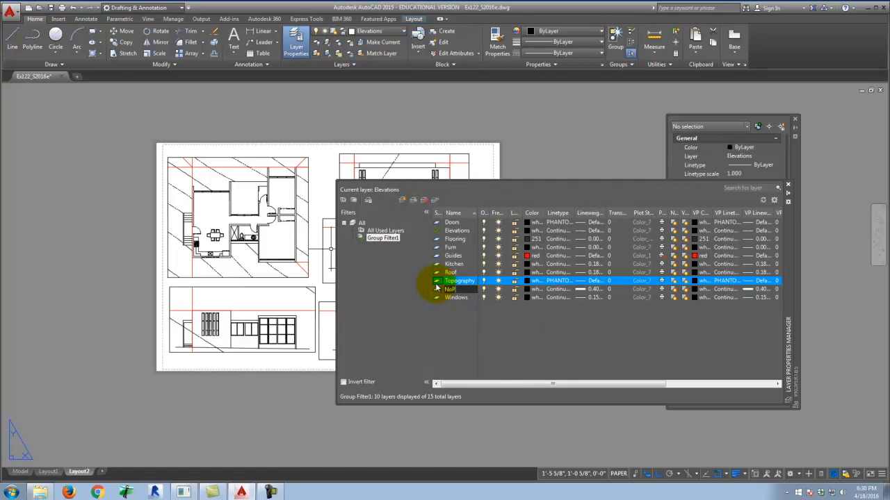
pyautogui.click(447, 322)
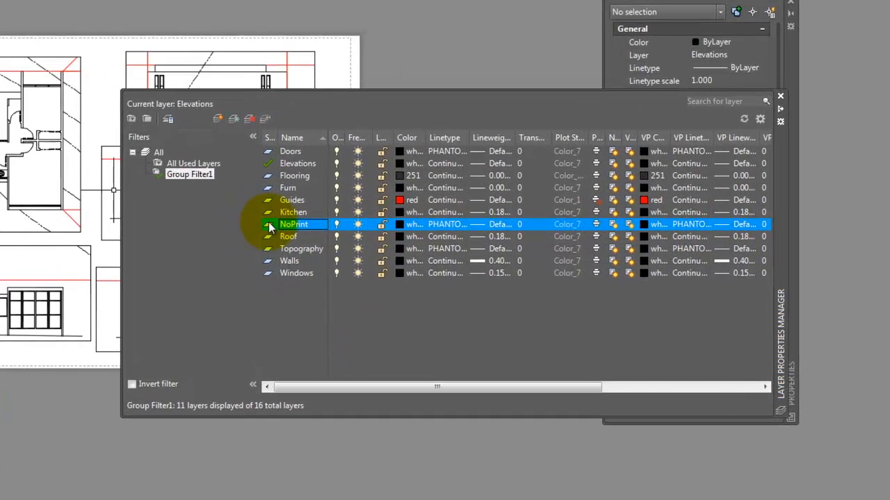
pyautogui.doubleClick(437, 273)
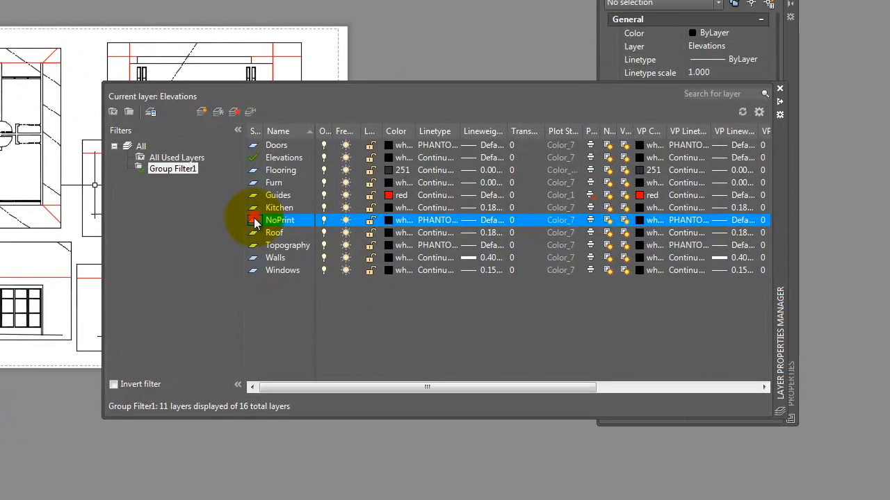
# Make the NoPrint layer non-plotting and set its color to green (index color 3)
pyautogui.click(591, 219)
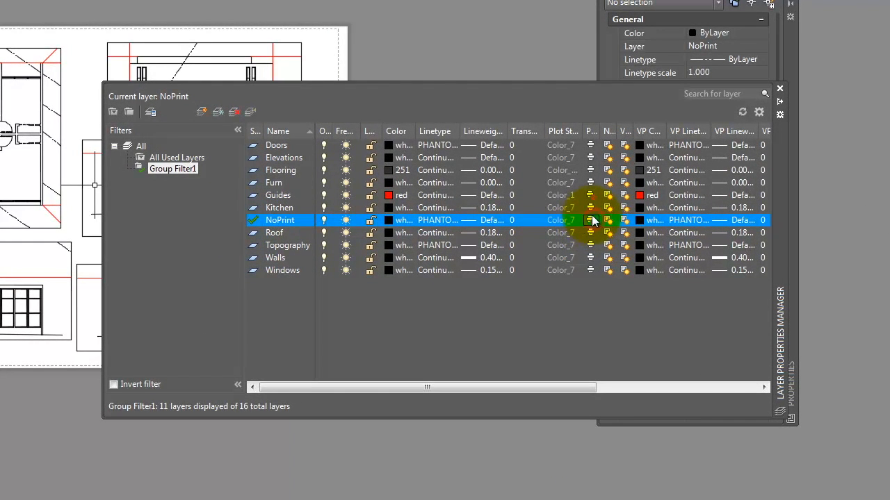
pyautogui.click(392, 220)
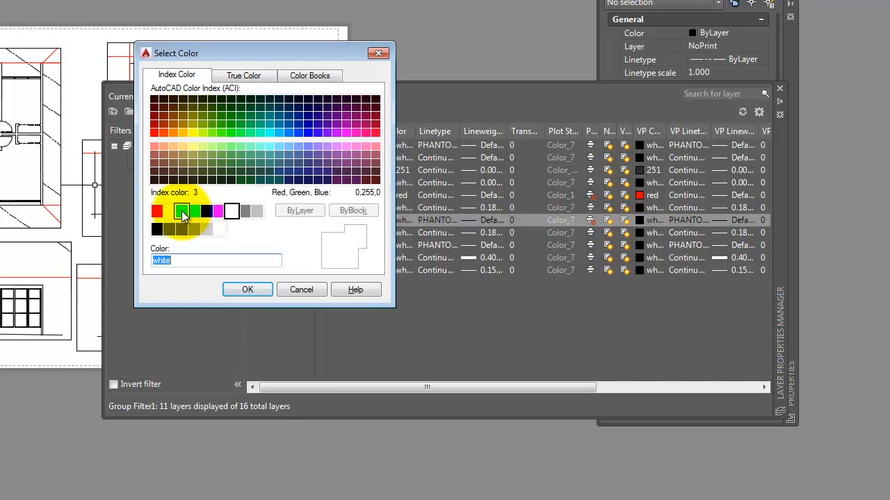
pyautogui.click(182, 211)
pyautogui.click(254, 284)
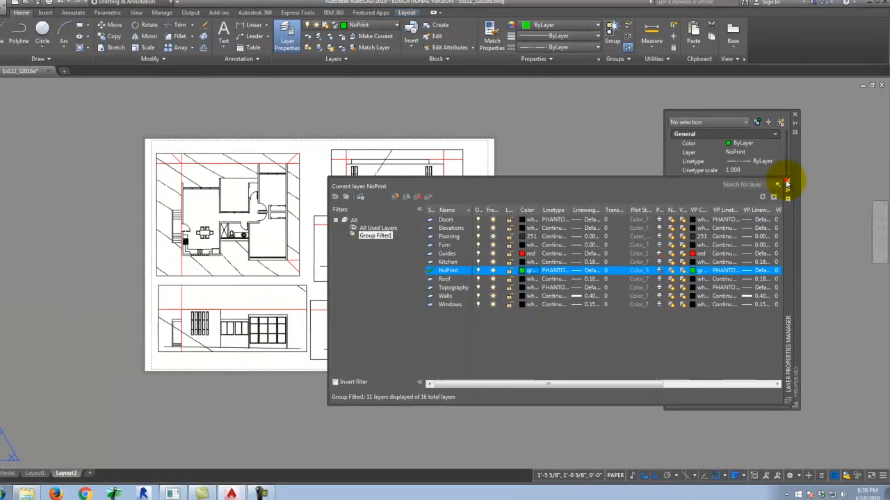
pyautogui.click(780, 89)
# Select all five viewports on the sheet and assign them to the NoPrint layer
pyautogui.moveTo(318, 304)
pyautogui.mouseDown()
pyautogui.moveTo(302, 193)
pyautogui.moveTo(309, 191)
pyautogui.mouseUp()
pyautogui.click(338, 177)
pyautogui.click(374, 32)
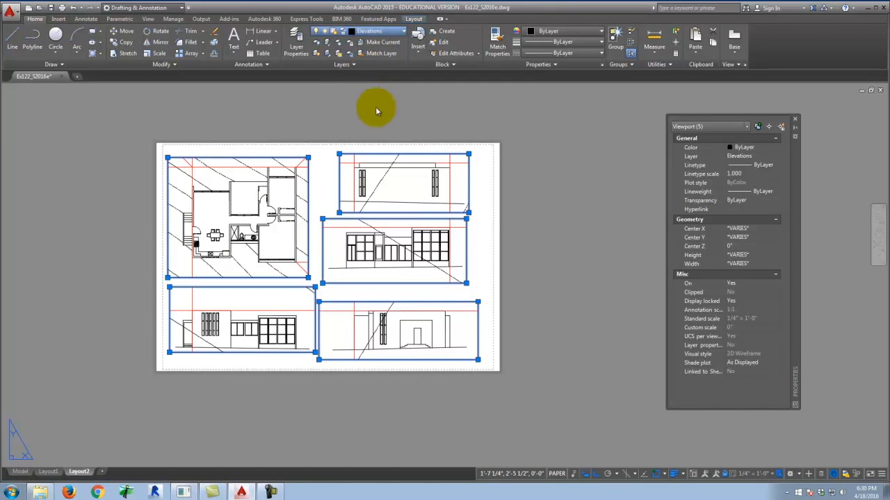
pyautogui.click(375, 109)
pyautogui.press('Escape')
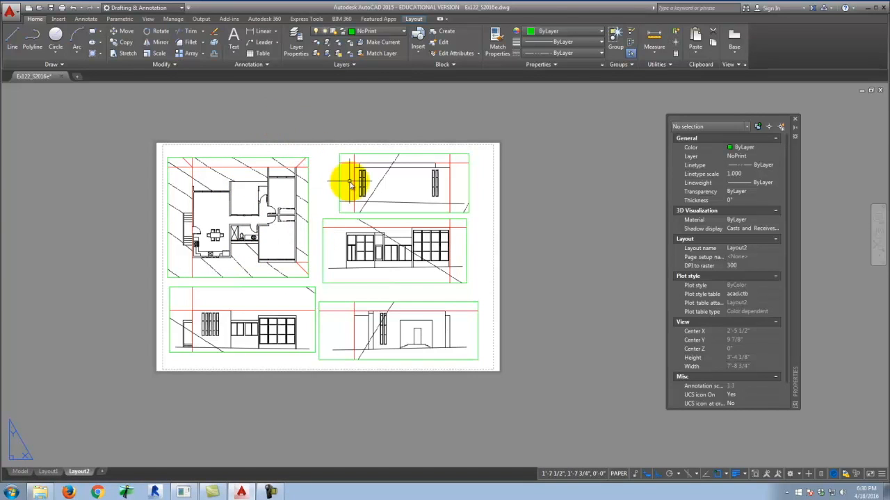
# Preview the Layout2 plot to check that the viewport borders do not print, and exit without plotting
pyautogui.click(62, 8)
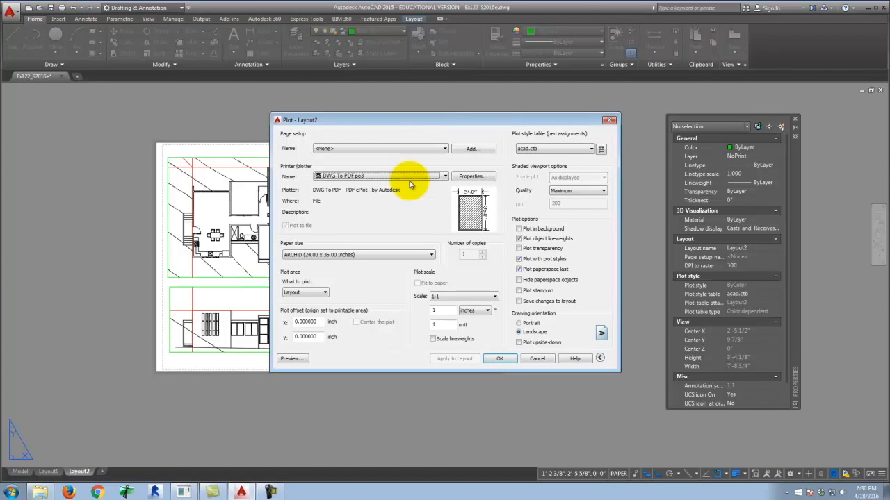
pyautogui.click(292, 358)
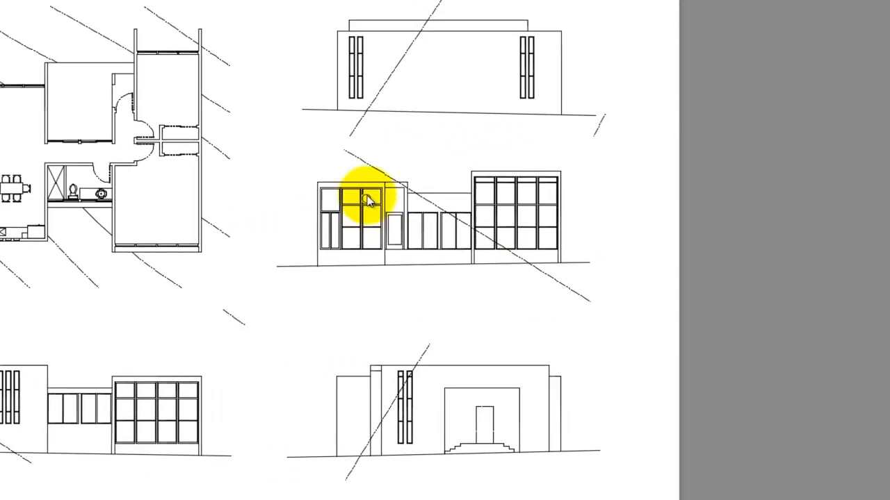
pyautogui.press('Escape')
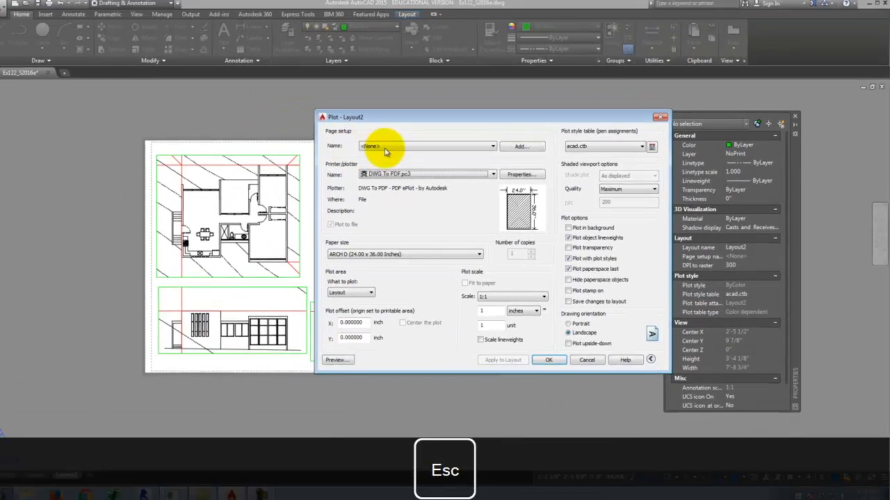
pyautogui.click(590, 359)
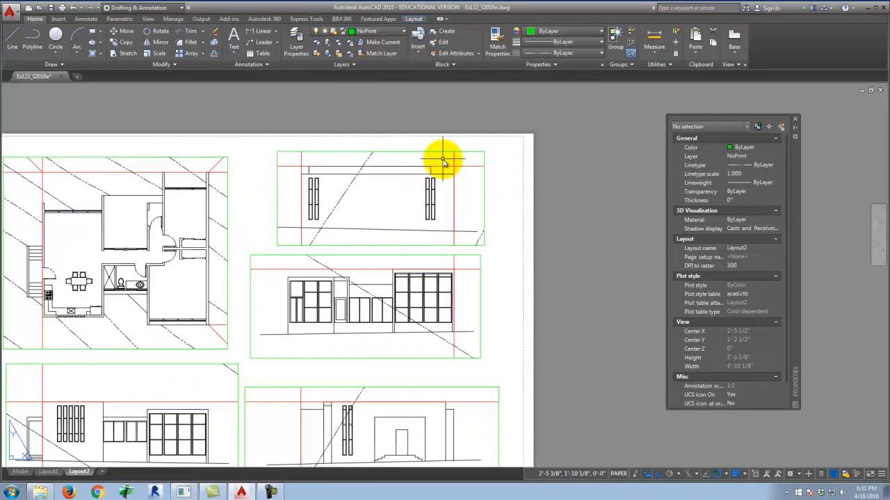
# Activate the upper-right elevation viewport, freeze the Guides and Topography layers in that viewport only, and return to paper space
pyautogui.scroll(2, 442, 158)
pyautogui.scroll(2, 362, 170)
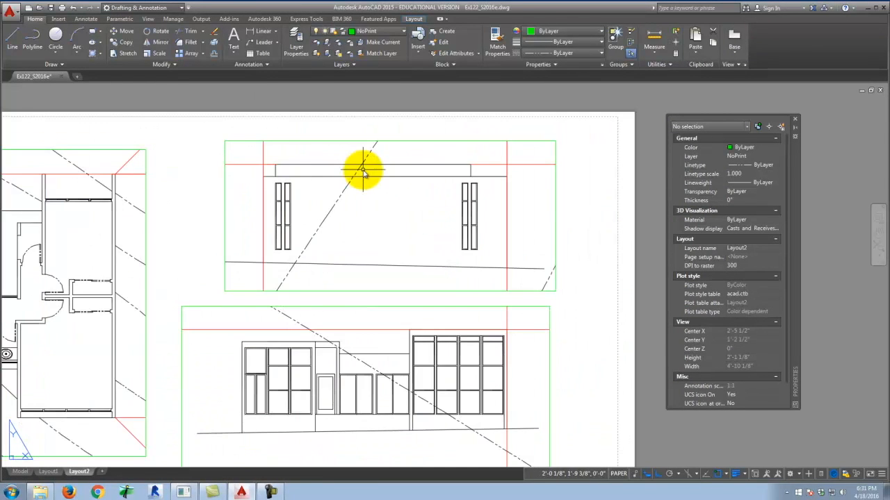
pyautogui.doubleClick(381, 224)
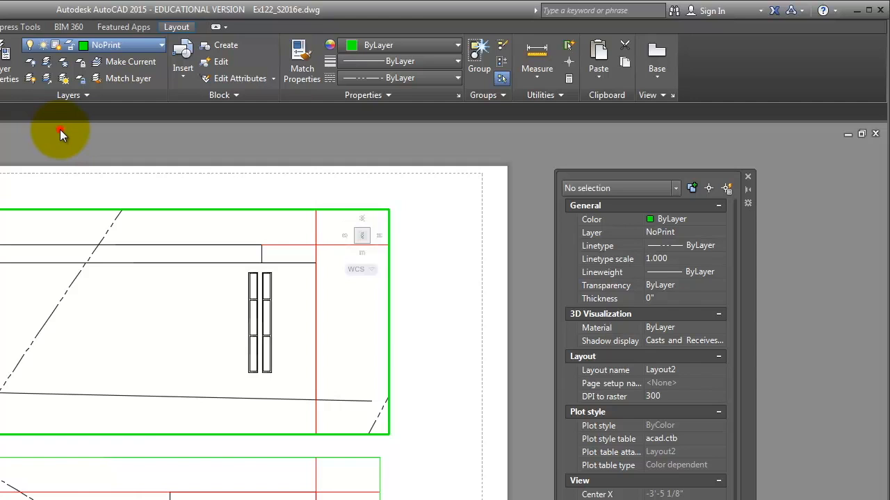
pyautogui.click(61, 193)
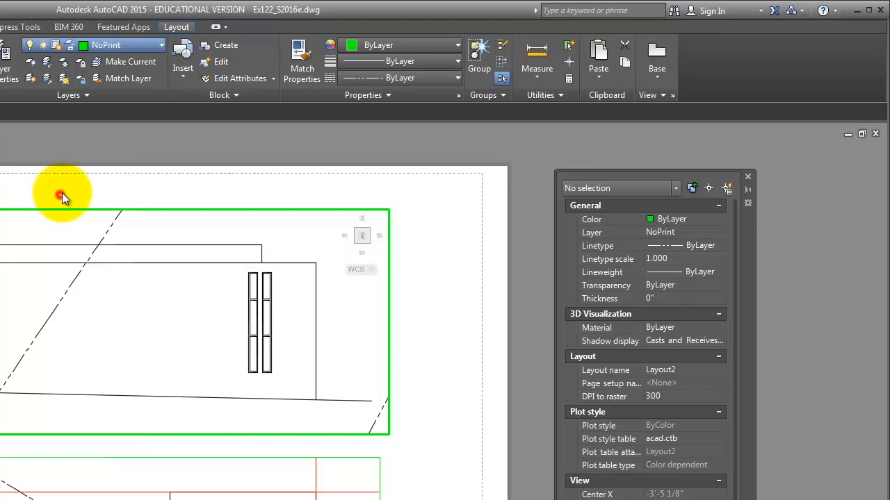
pyautogui.click(455, 260)
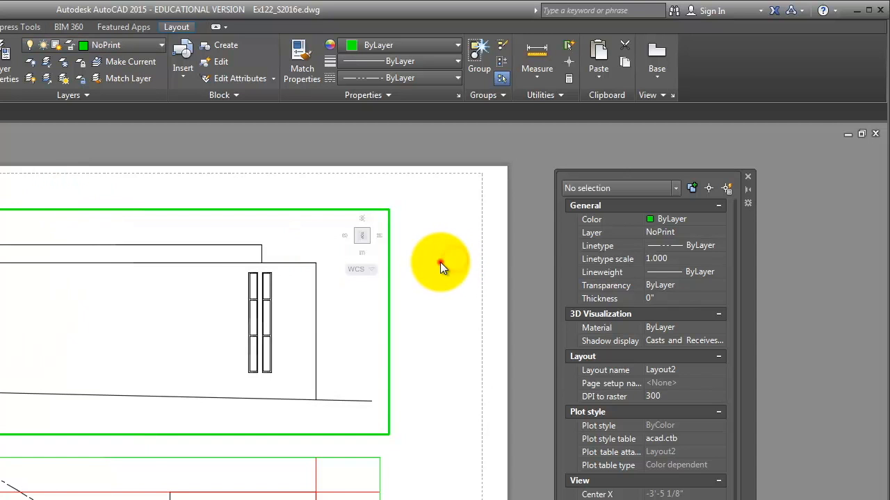
pyautogui.doubleClick(440, 262)
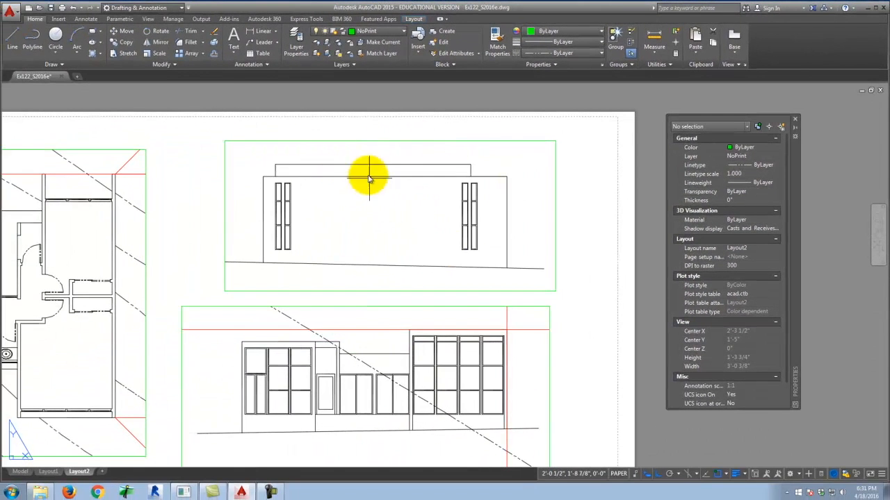
# Activate the middle-right elevation viewport and freeze the Guides and Topography layers in that viewport only
pyautogui.scroll(-5, 368, 175)
pyautogui.scroll(5, 363, 232)
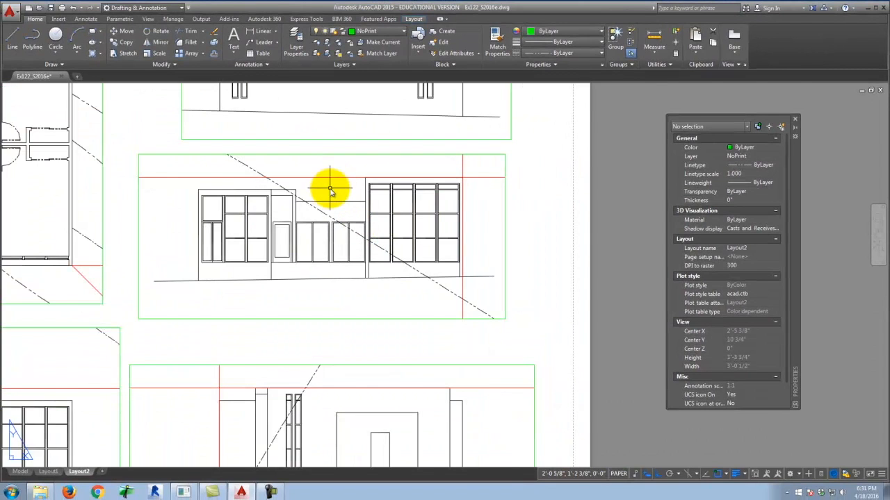
pyautogui.doubleClick(330, 188)
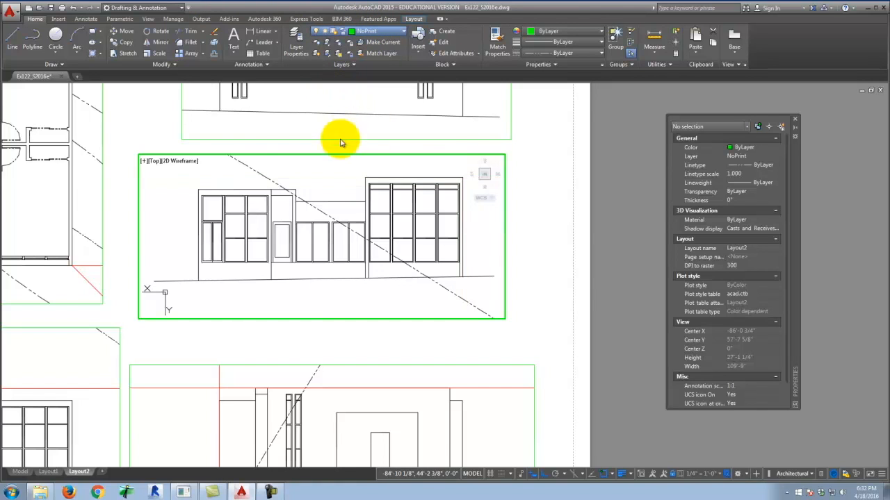
pyautogui.click(524, 230)
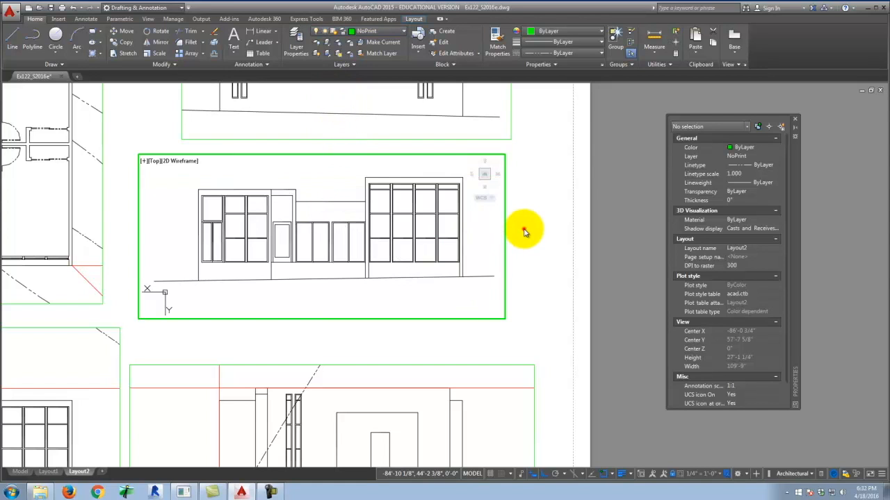
# Freeze the Guides and Topography layers only in the lower-right elevation viewport and return to paper space
pyautogui.scroll(-4, 537, 143)
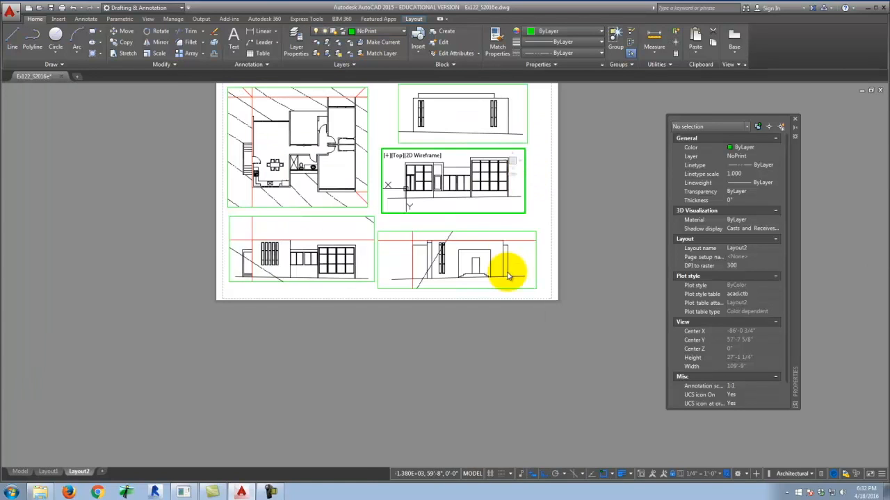
pyautogui.scroll(3, 512, 242)
pyautogui.click(514, 251)
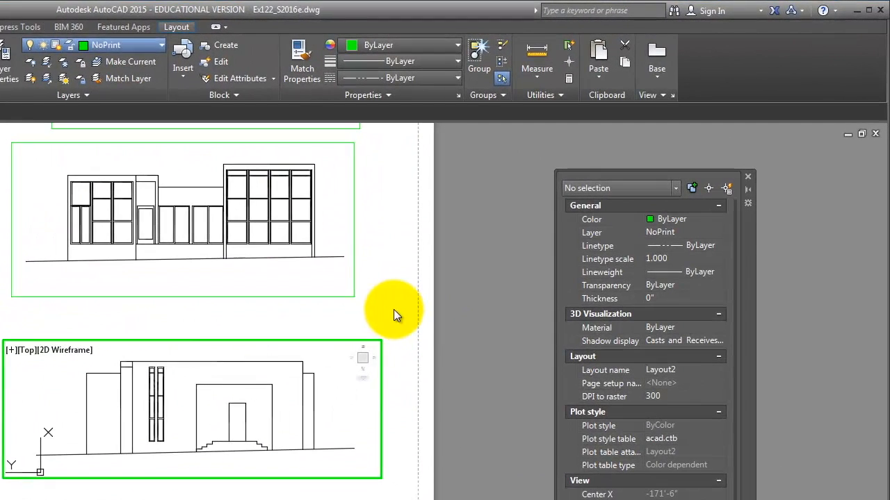
pyautogui.click(558, 207)
pyautogui.doubleClick(388, 317)
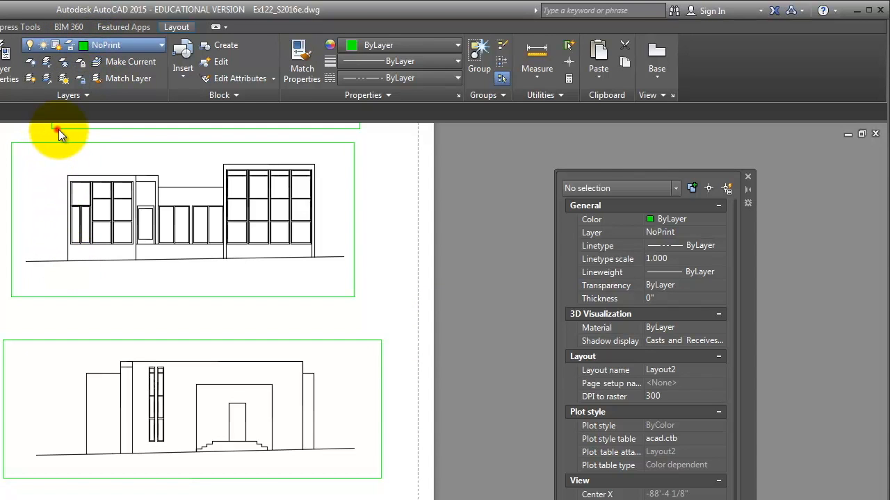
# Freeze the Guides and Topography layers only in the lower-left elevation viewport and return to paper space
pyautogui.click(59, 194)
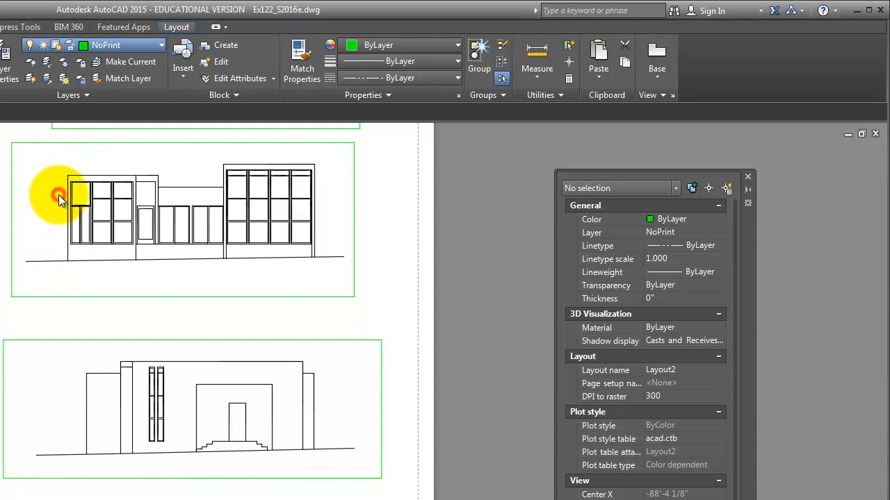
pyautogui.click(6, 318)
pyautogui.click(44, 322)
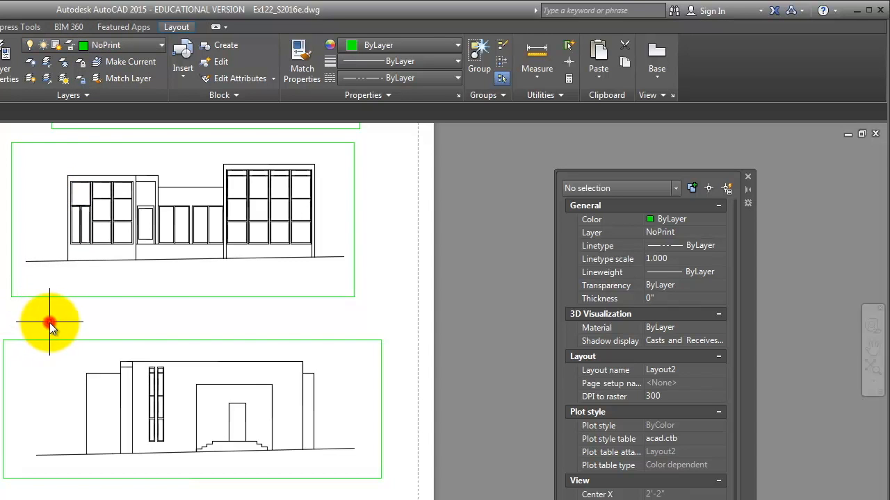
# Activate the floor plan viewport, freeze the Guides layer in that viewport only, and return to paper space
pyautogui.scroll(-5, 249, 354)
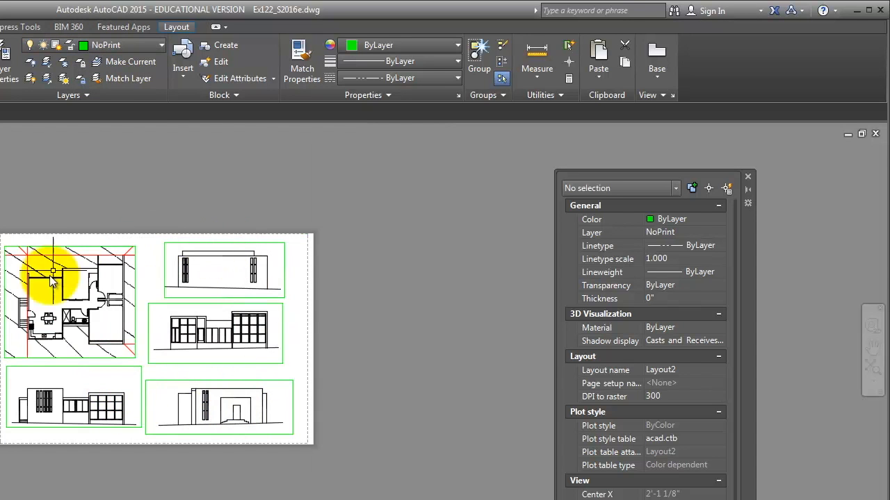
pyautogui.scroll(3, 40, 267)
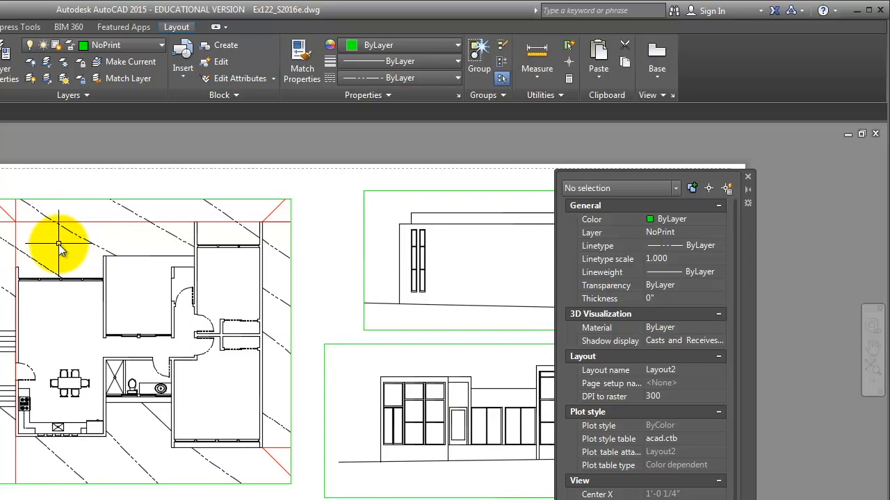
pyautogui.doubleClick(91, 248)
pyautogui.click(134, 46)
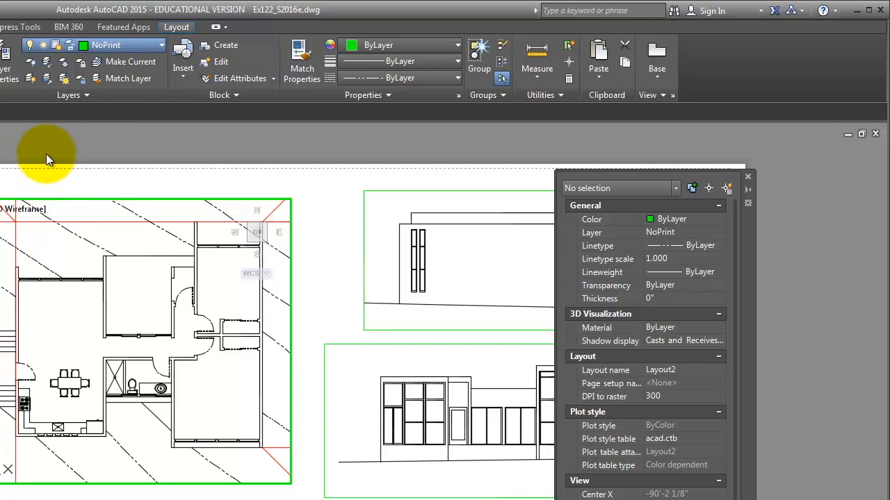
pyautogui.click(338, 203)
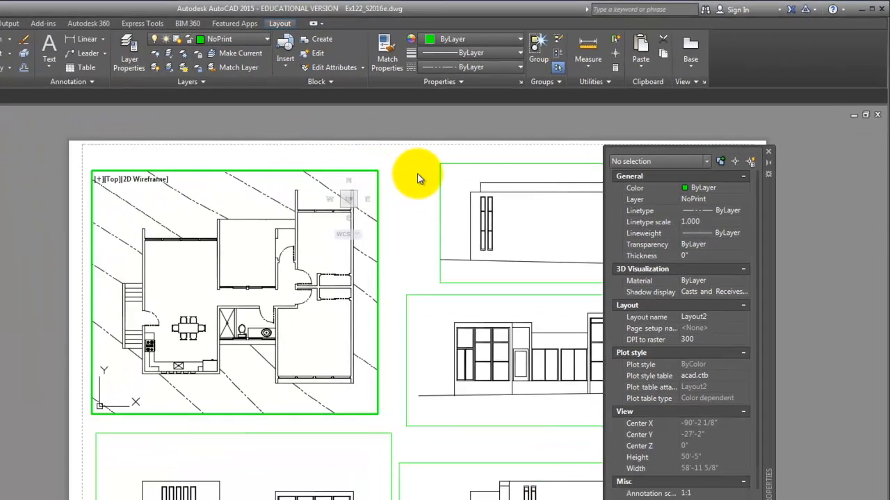
pyautogui.doubleClick(339, 203)
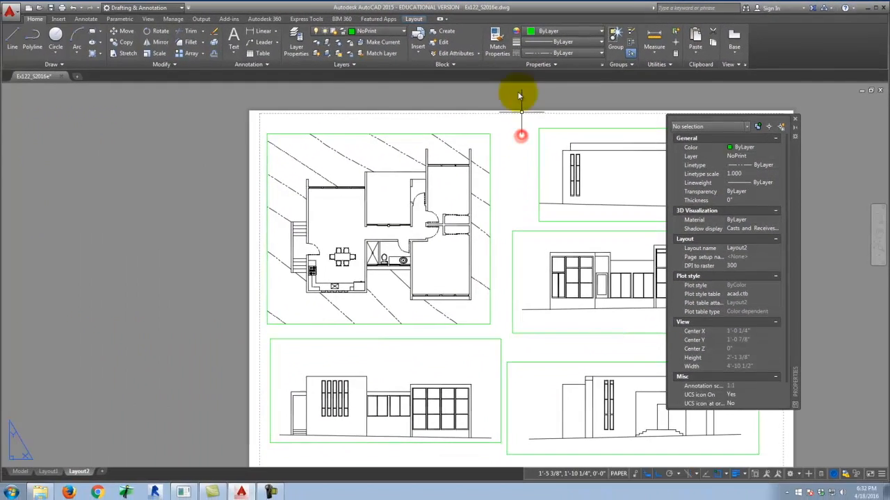
# Preview the Layout2 plot to check the layer visibility and elevation spacing, and exit without plotting
pyautogui.scroll(-2, 179, 97)
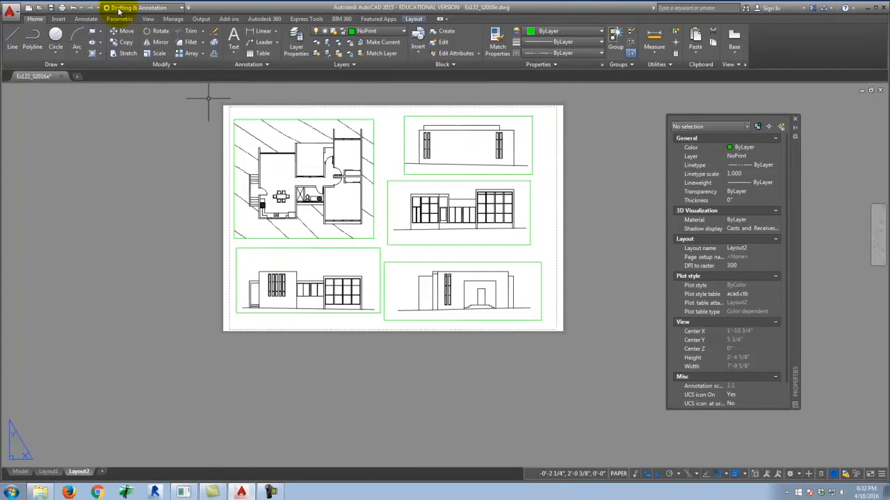
pyautogui.click(62, 8)
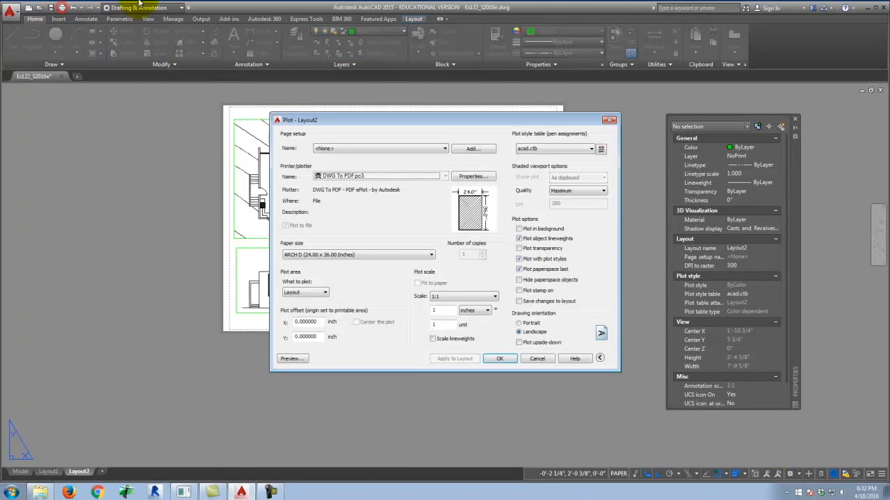
pyautogui.click(290, 413)
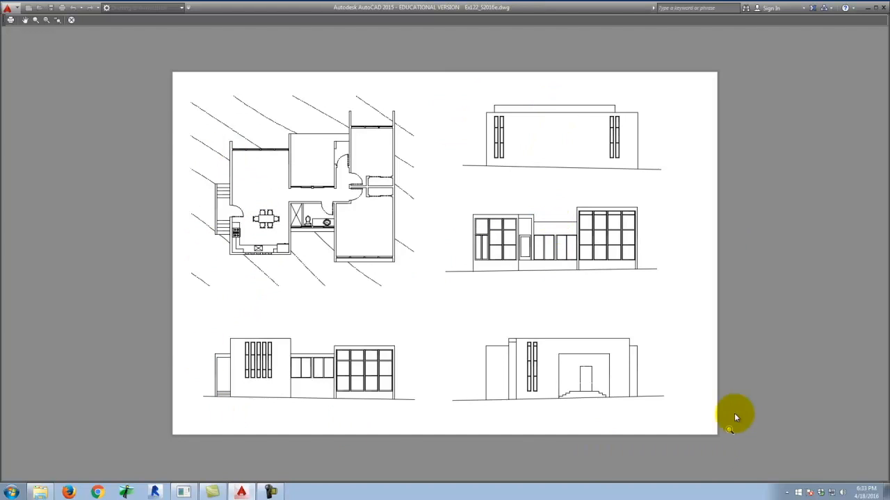
pyautogui.press('Escape')
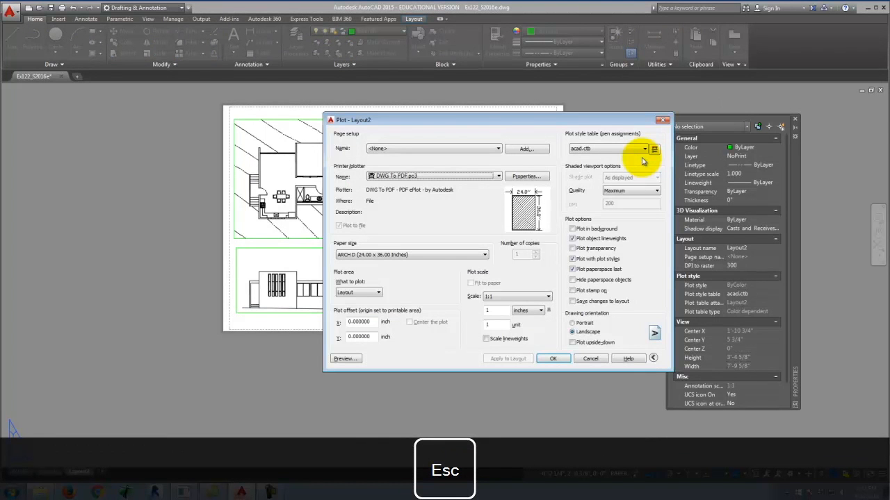
pyautogui.click(582, 355)
# Move the middle-right elevation viewport about 1 inch horizontally to the right on the sheet
pyautogui.scroll(2, 511, 205)
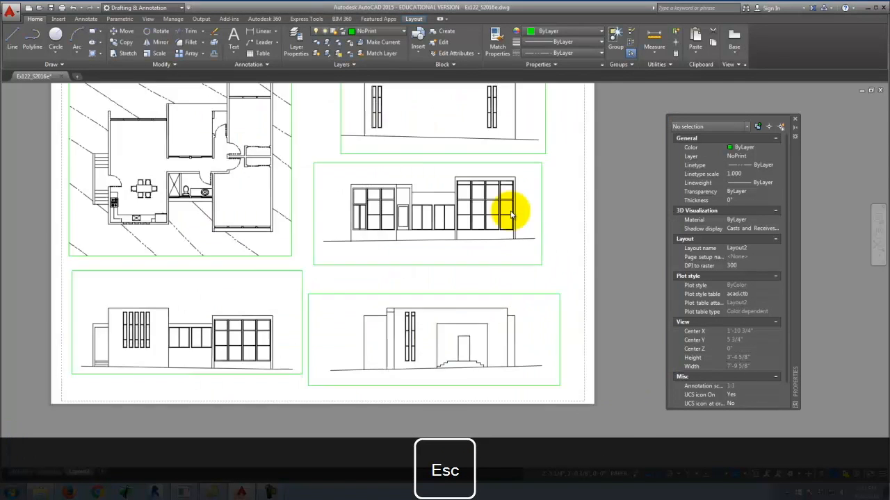
pyautogui.click(532, 220)
pyautogui.write('mo')
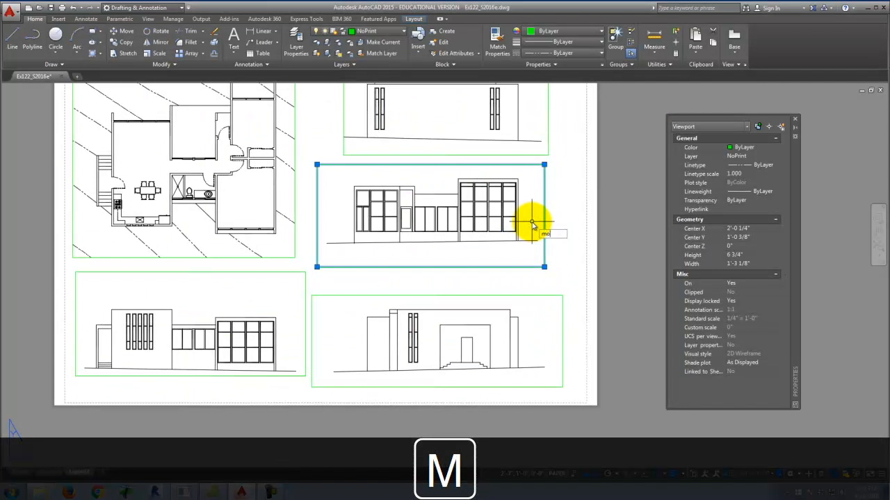
pyautogui.write('vw')
pyautogui.press('BackSpace')
pyautogui.press('Return')
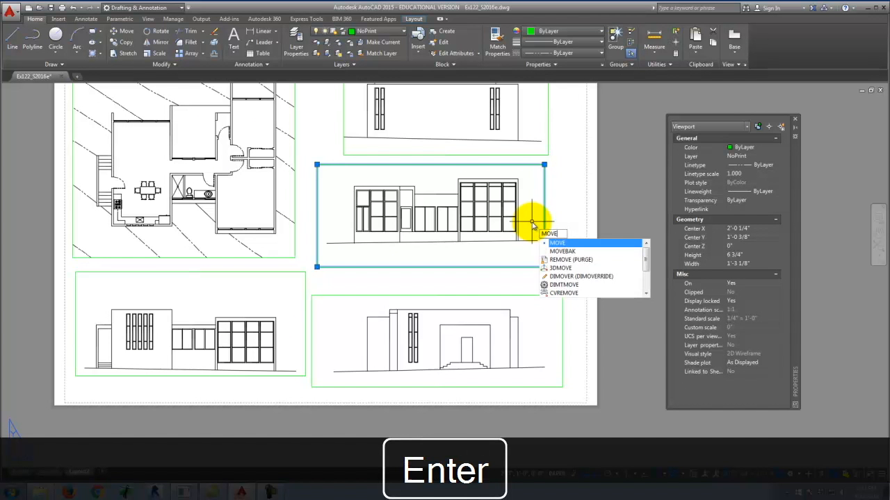
pyautogui.click(564, 262)
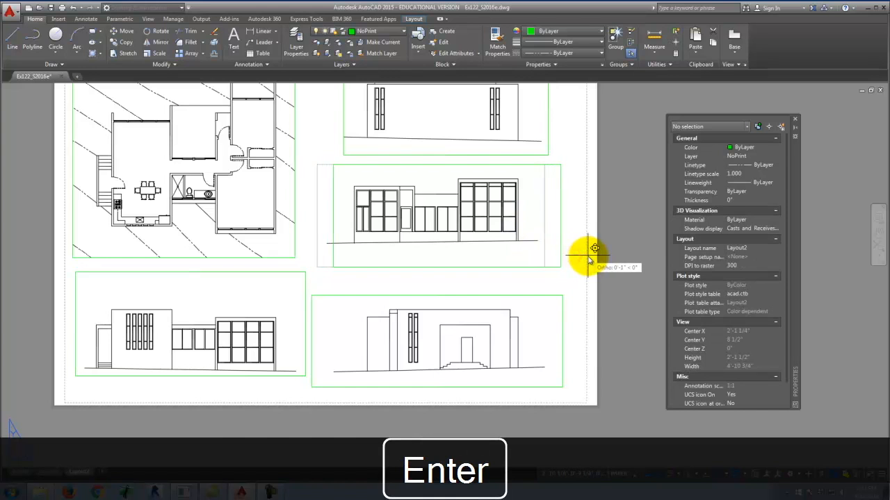
pyautogui.click(588, 258)
# Nudge the middle-right elevation viewport slightly to the left and slightly down to even out the spacing between the elevations
pyautogui.click(562, 248)
pyautogui.write('mov')
pyautogui.press('Return')
pyautogui.click(562, 272)
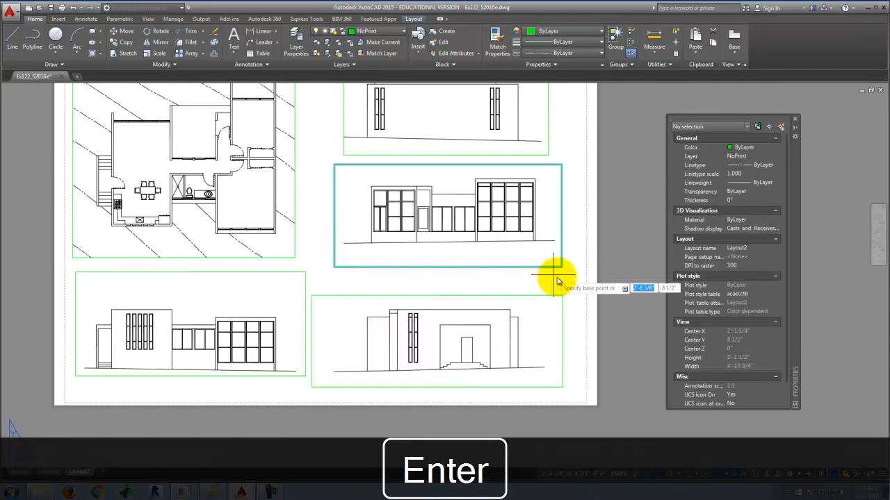
pyautogui.click(556, 280)
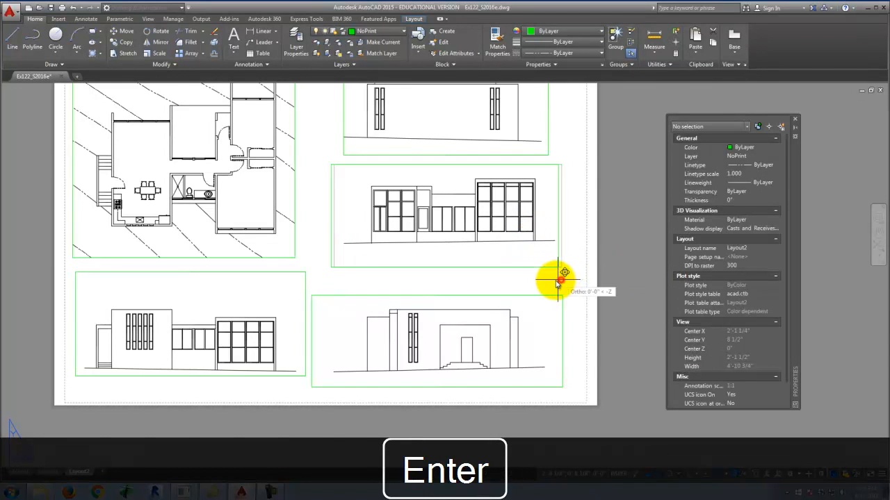
pyautogui.click(554, 205)
pyautogui.press('Return')
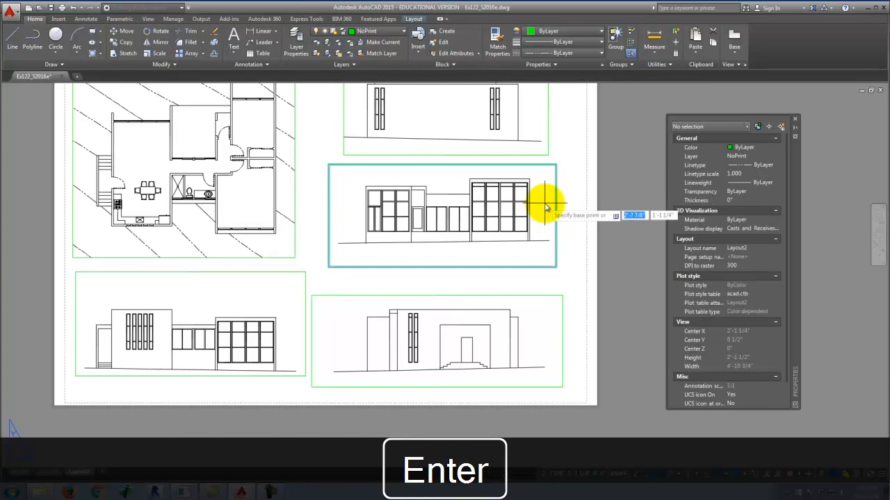
pyautogui.click(569, 201)
pyautogui.click(568, 206)
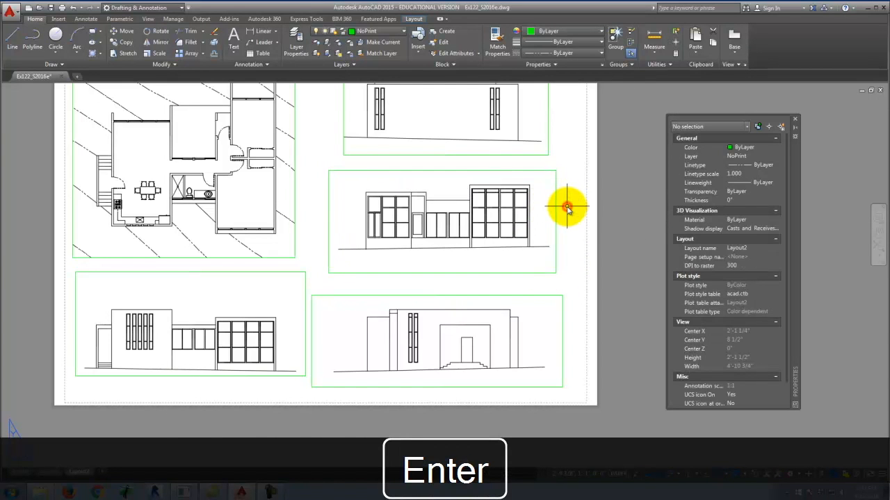
# Preview the Layout2 plot again to check the repositioned elevation, and exit without plotting
pyautogui.click(62, 7)
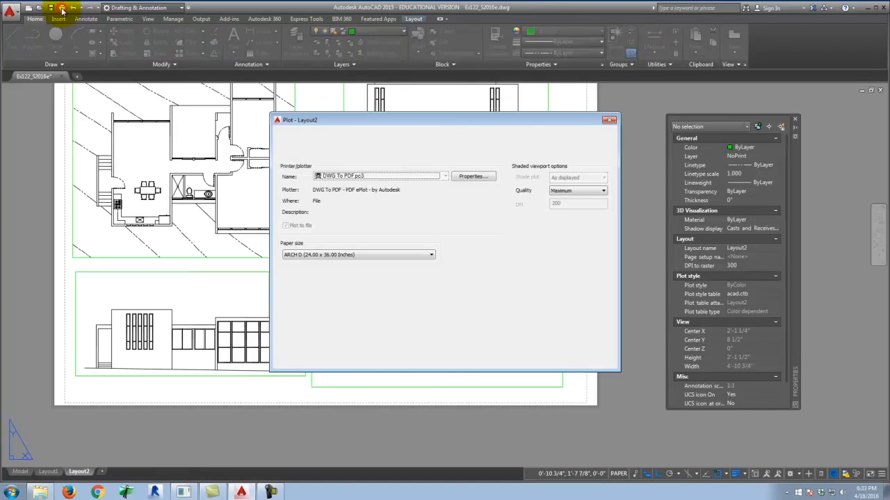
pyautogui.click(285, 360)
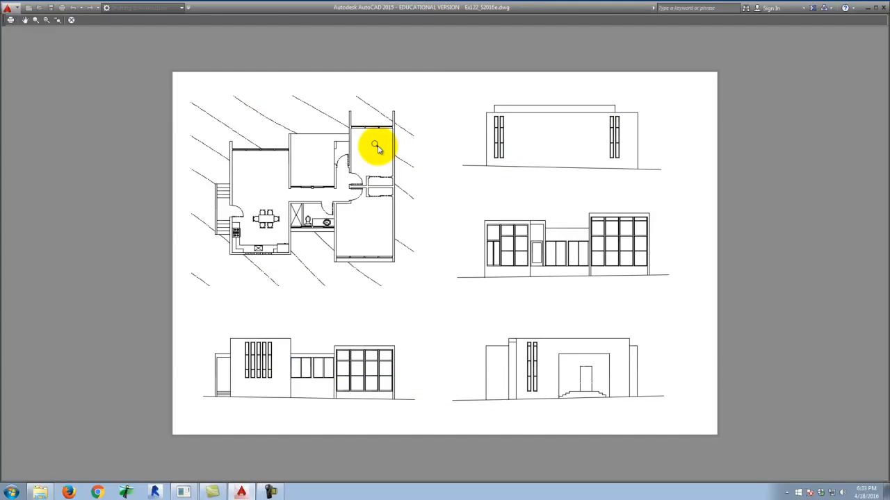
pyautogui.press('Escape')
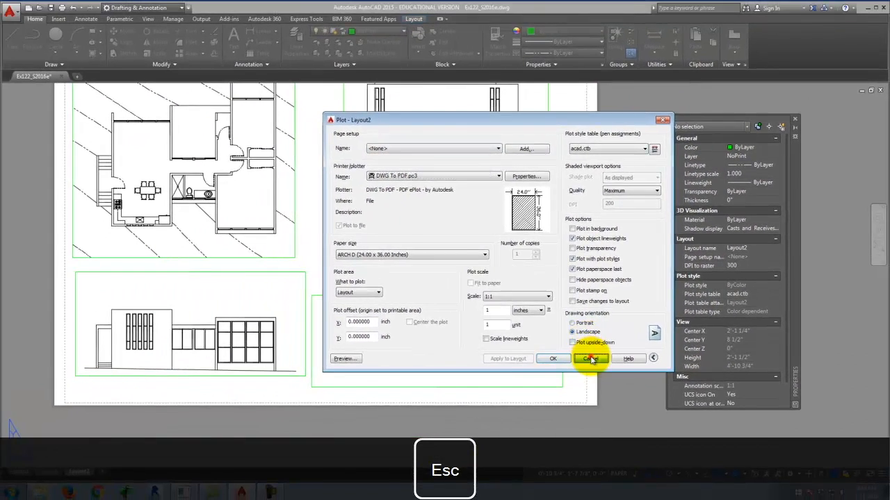
pyautogui.click(488, 397)
pyautogui.scroll(-2, 539, 395)
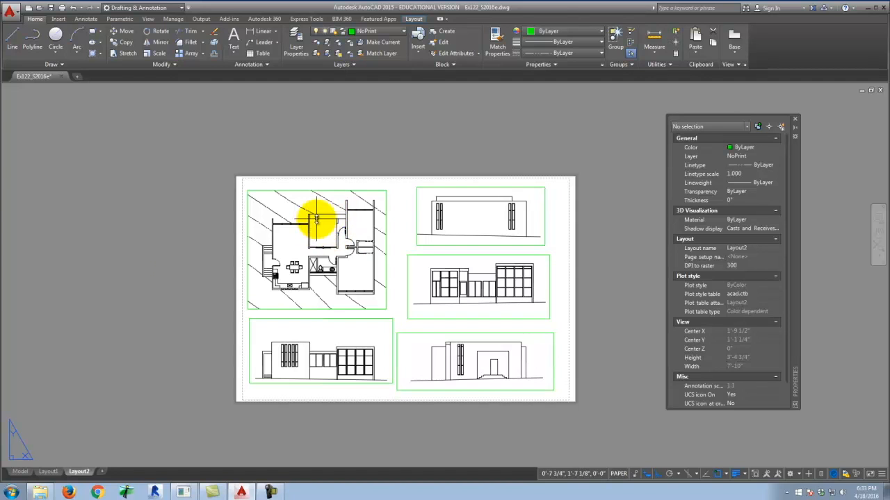
# Switch from Layout2 to the floor plan in model space
pyautogui.click(20, 473)
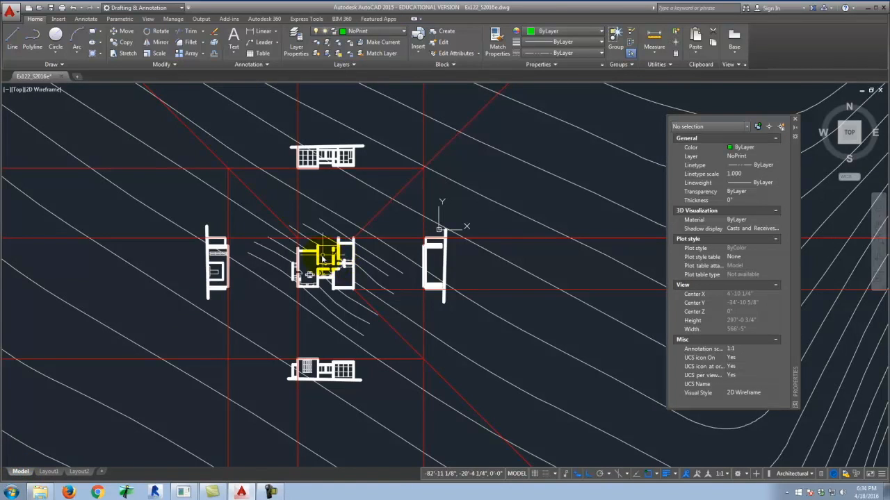
pyautogui.scroll(8, 322, 258)
# Try an ANSI31 hatch at scale 20 in the upper-middle room of the floor plan and undo it
pyautogui.write('h')
pyautogui.press('Return')
pyautogui.click(351, 251)
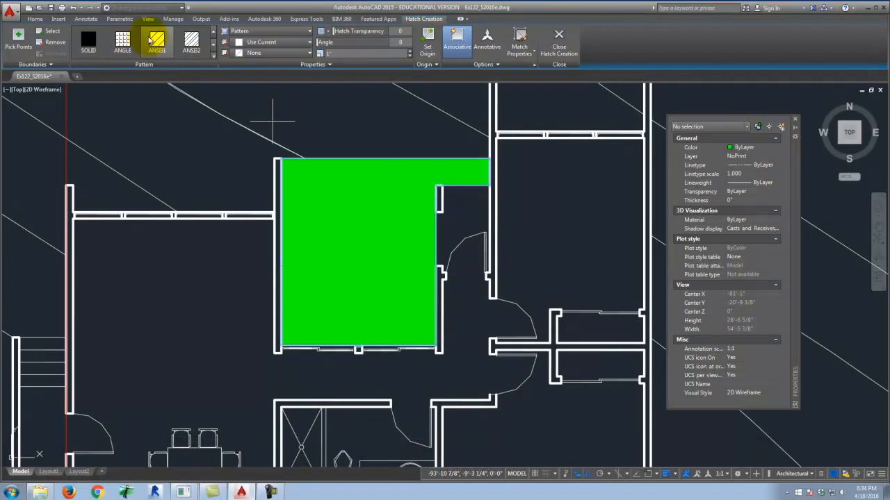
pyautogui.moveTo(349, 54); pyautogui.dragTo(299, 56)
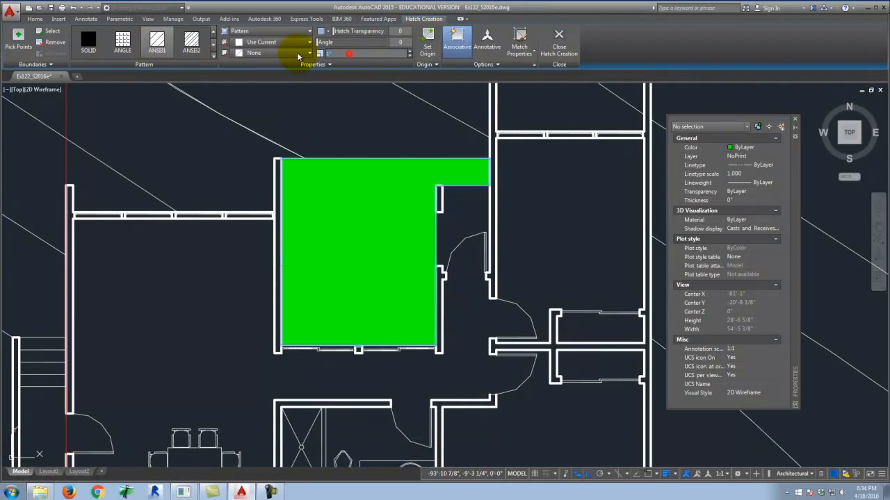
pyautogui.write('20')
pyautogui.press('Tab')
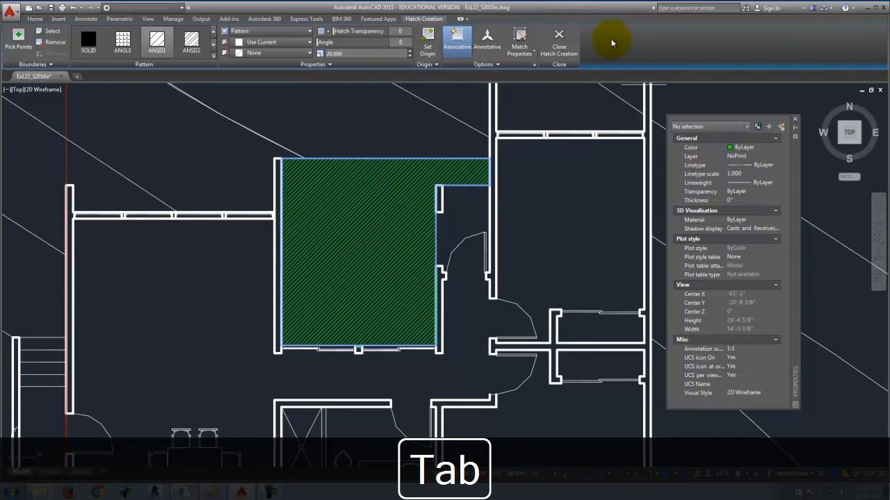
pyautogui.press('Escape')
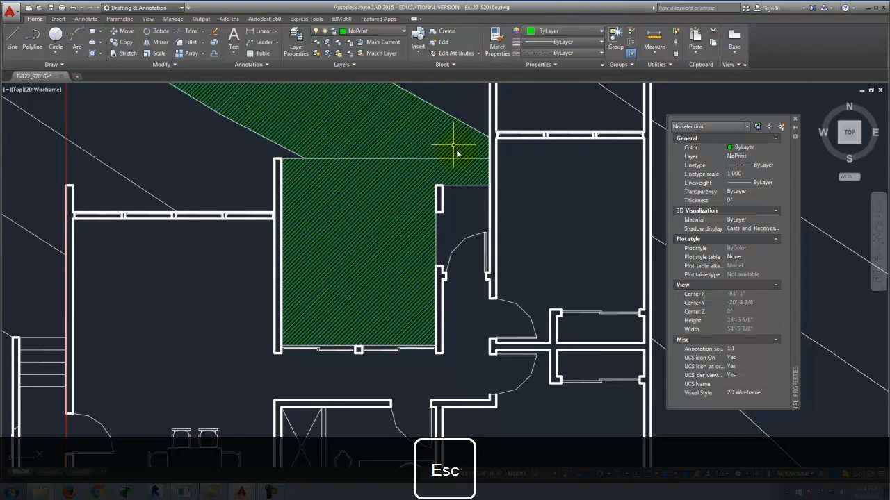
pyautogui.hotkey('ctrl', 'z')
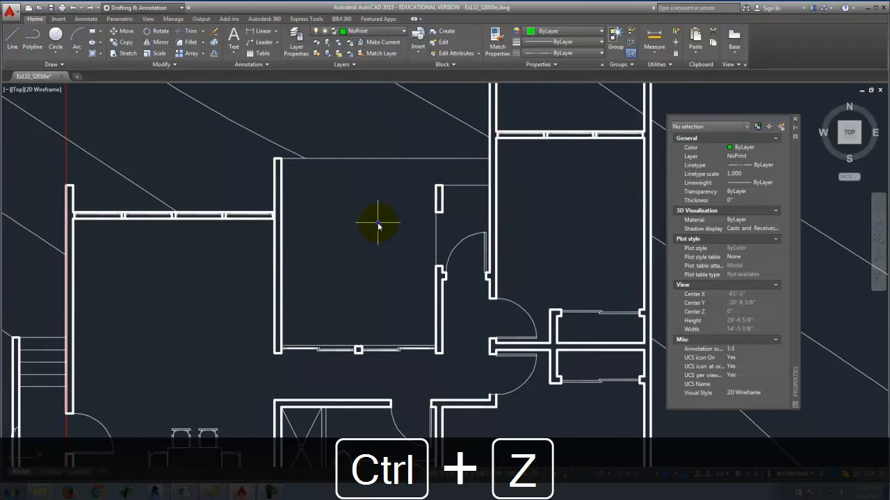
# Try hatching the floor plan's main rooms, bedrooms and closet area with the ANSI31 pattern at scale 20
pyautogui.scroll(-11, 379, 223)
pyautogui.scroll(6, 325, 280)
pyautogui.write('h')
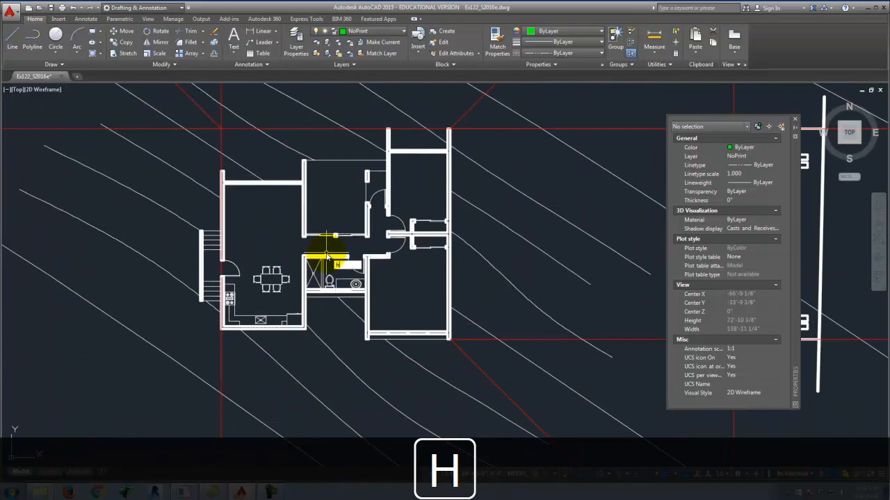
pyautogui.write('atch')
pyautogui.press('Return')
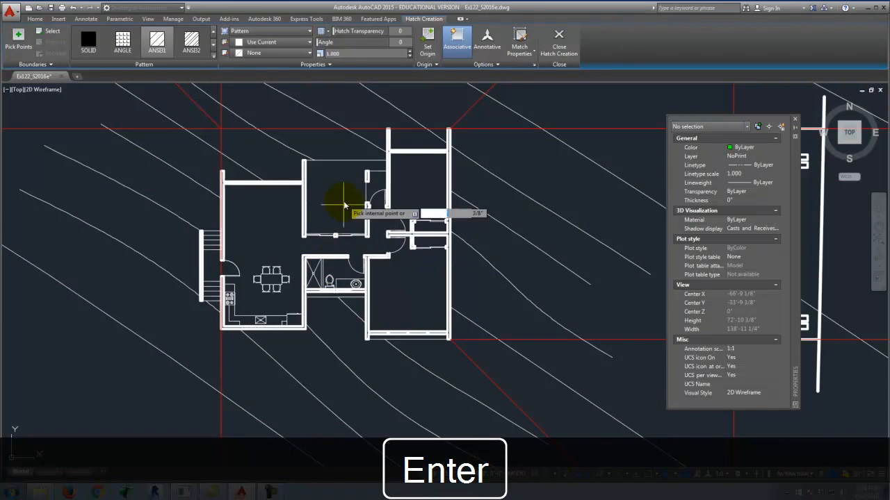
pyautogui.click(345, 204)
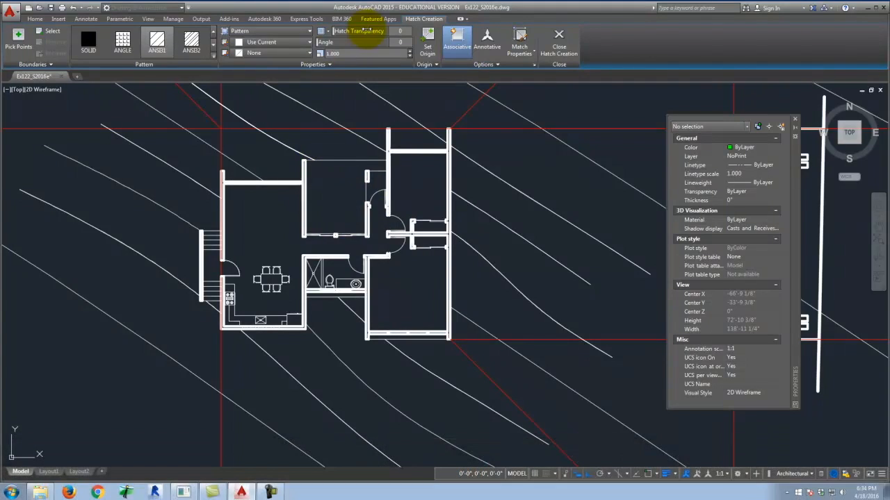
pyautogui.write('20')
pyautogui.press('Return')
pyautogui.click(321, 228)
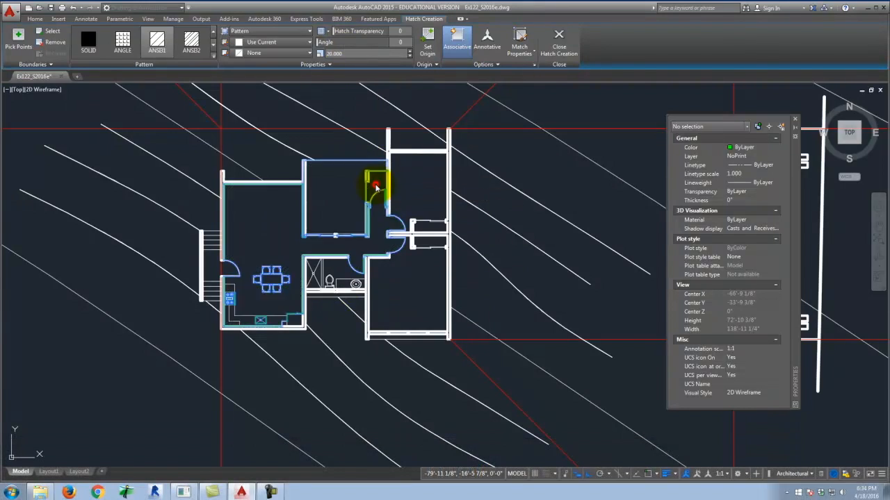
pyautogui.click(407, 196)
pyautogui.click(413, 283)
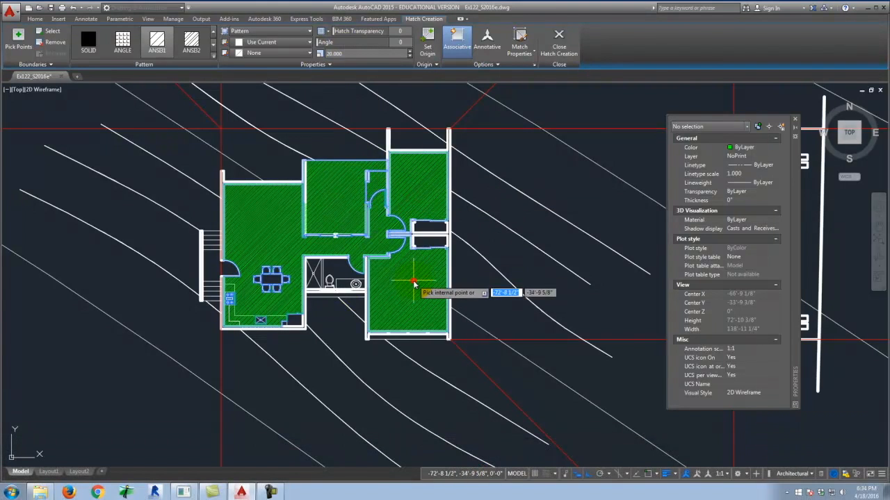
pyautogui.click(423, 233)
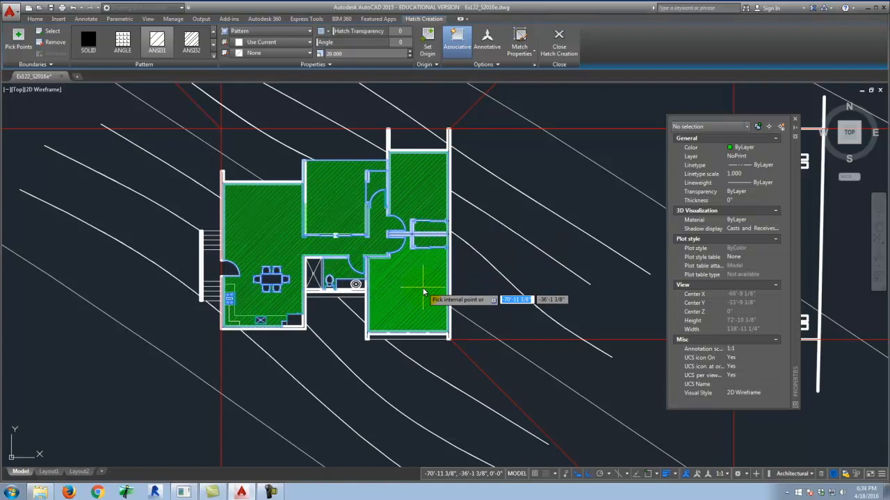
pyautogui.press('Return')
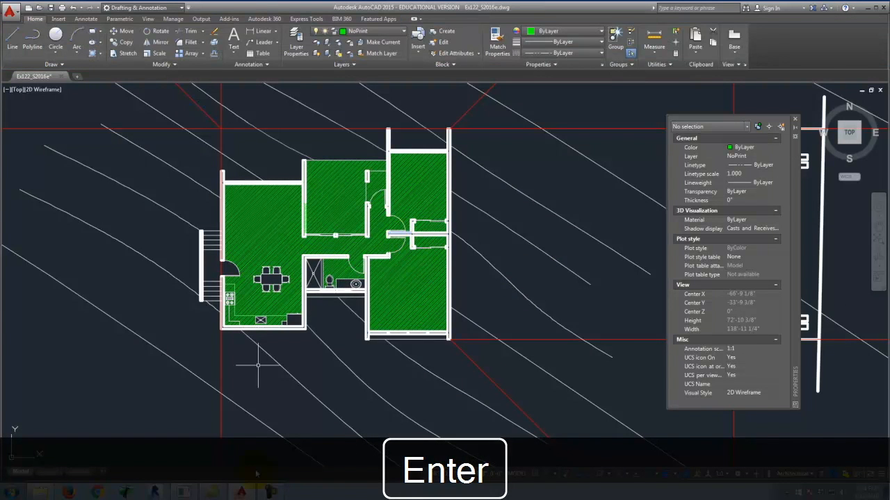
# Check the hatched floor plan on Layout2, return to model space and delete the hatch
pyautogui.click(79, 472)
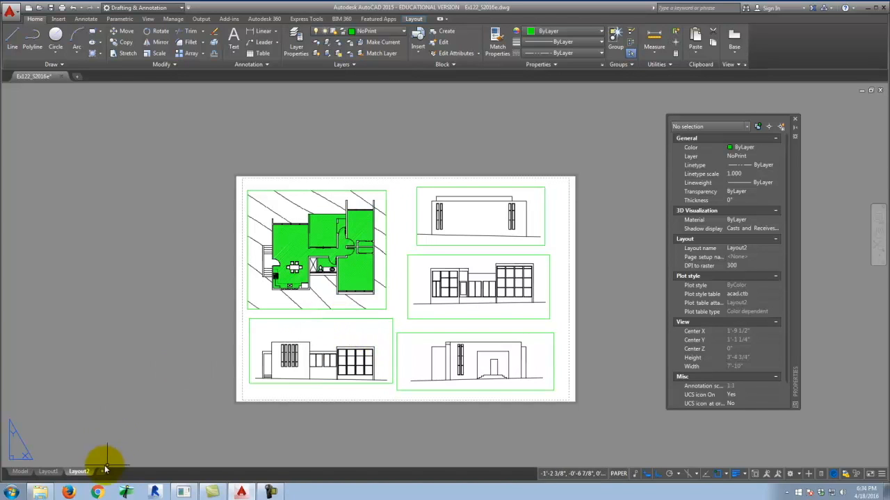
pyautogui.click(17, 473)
pyautogui.click(344, 194)
pyautogui.press('Delete')
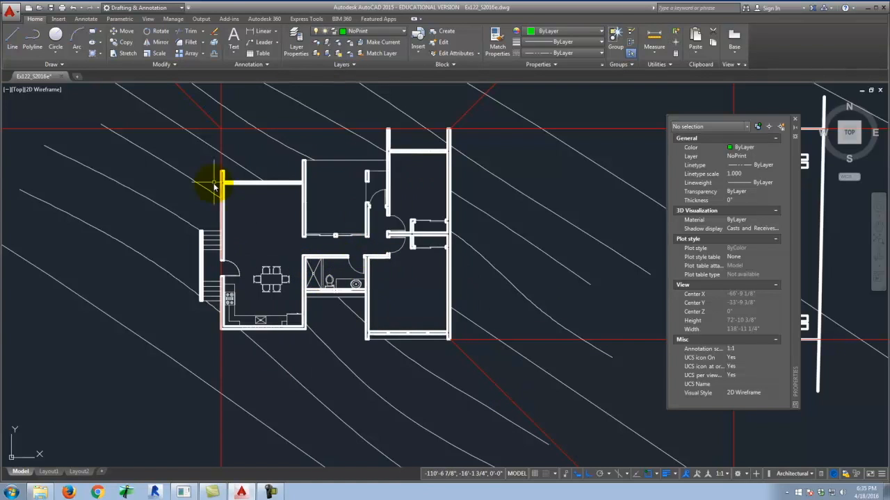
# Review the Layout2 sheet without the hatch and open its plot preview
pyautogui.click(78, 471)
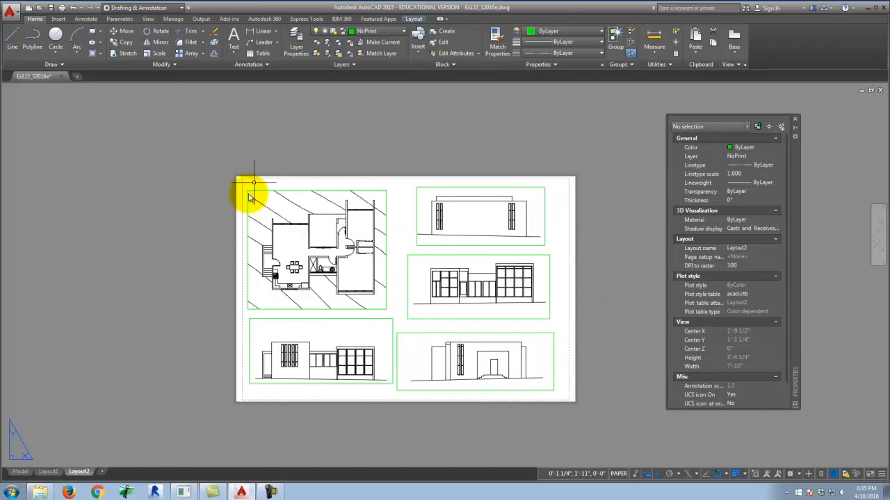
pyautogui.scroll(2, 418, 331)
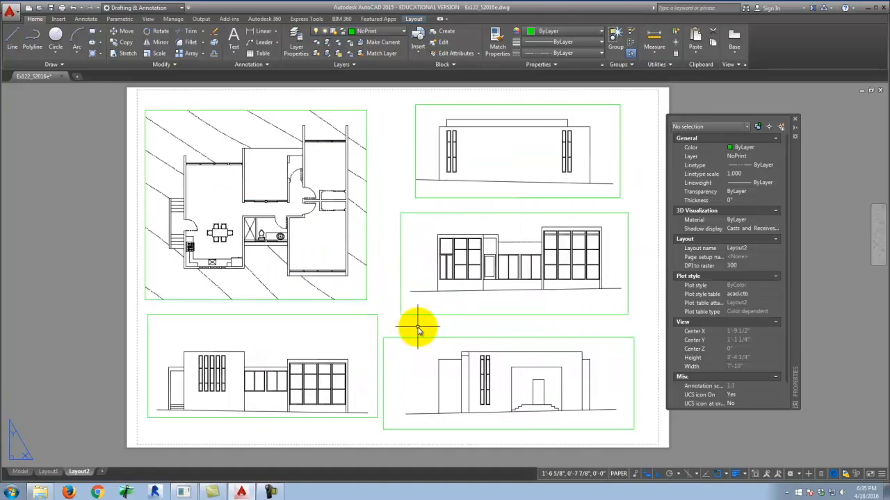
pyautogui.scroll(-2, 257, 294)
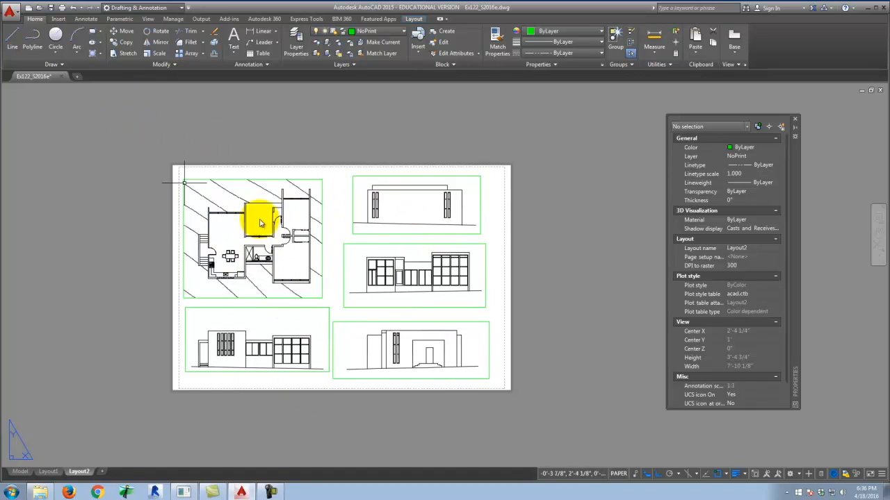
pyautogui.click(62, 8)
pyautogui.click(292, 361)
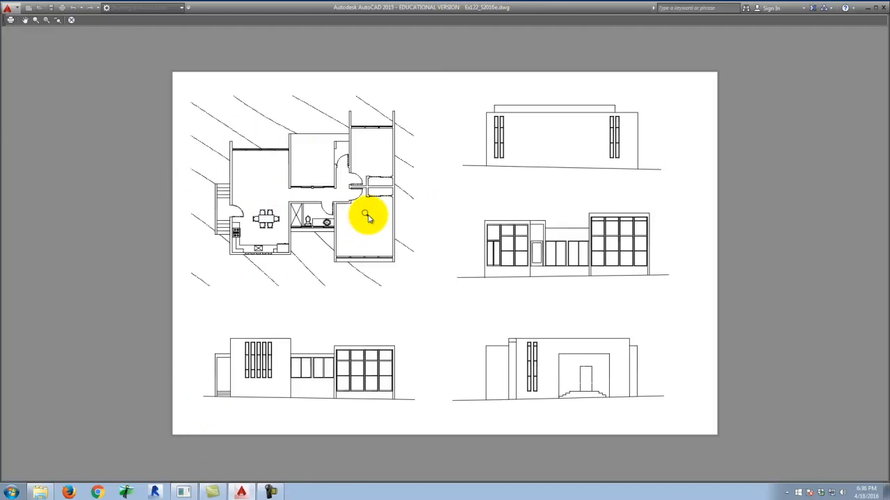
# Examine the linetypes of the contours, doors, closets and kitchen cabinets in the plot preview, and exit without plotting
pyautogui.scroll(4, 281, 128)
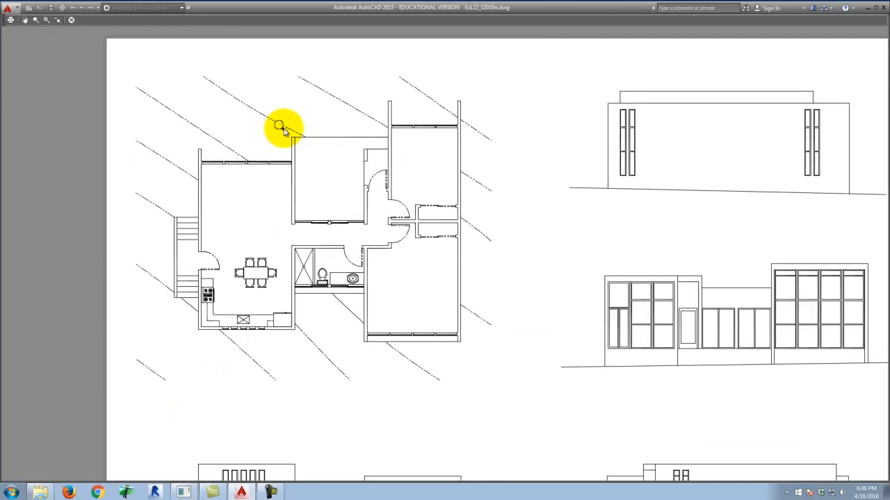
pyautogui.scroll(4, 281, 127)
pyautogui.scroll(-2, 407, 149)
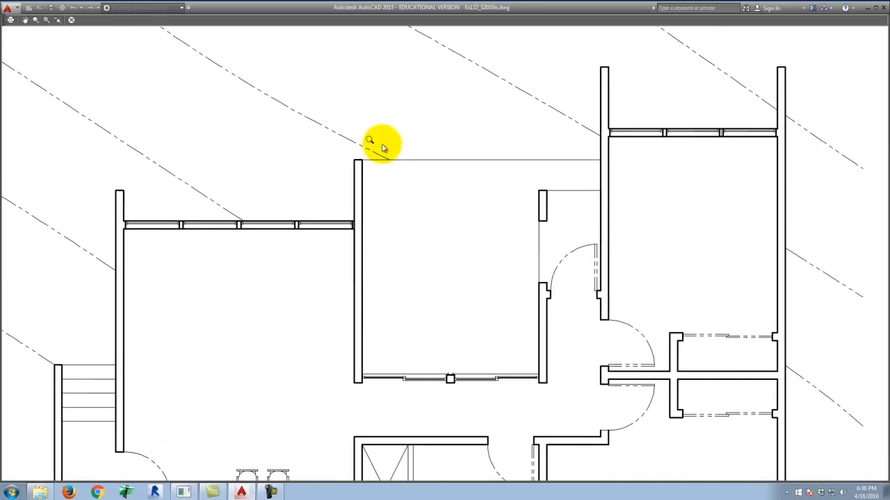
pyautogui.scroll(-2, 417, 182)
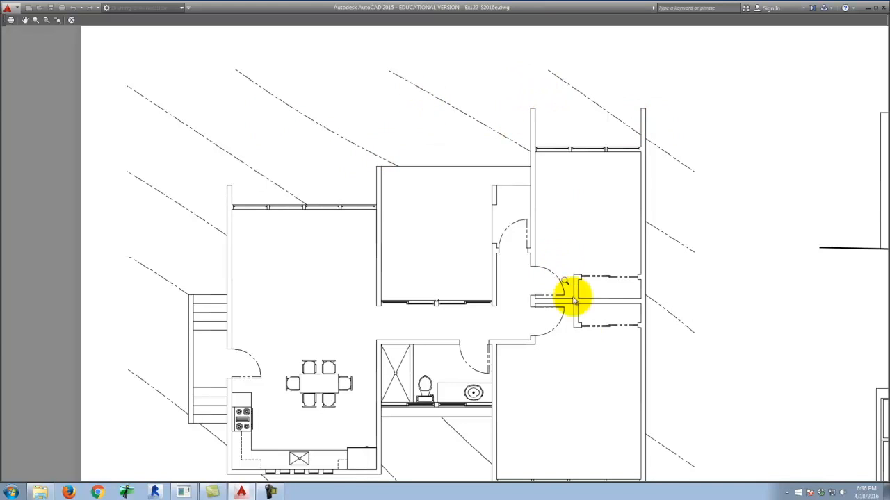
pyautogui.scroll(5, 606, 309)
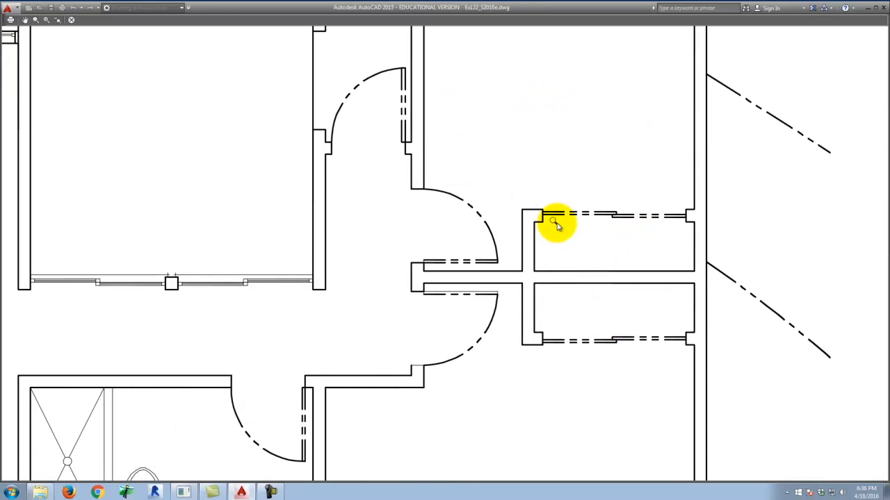
pyautogui.scroll(-4, 629, 198)
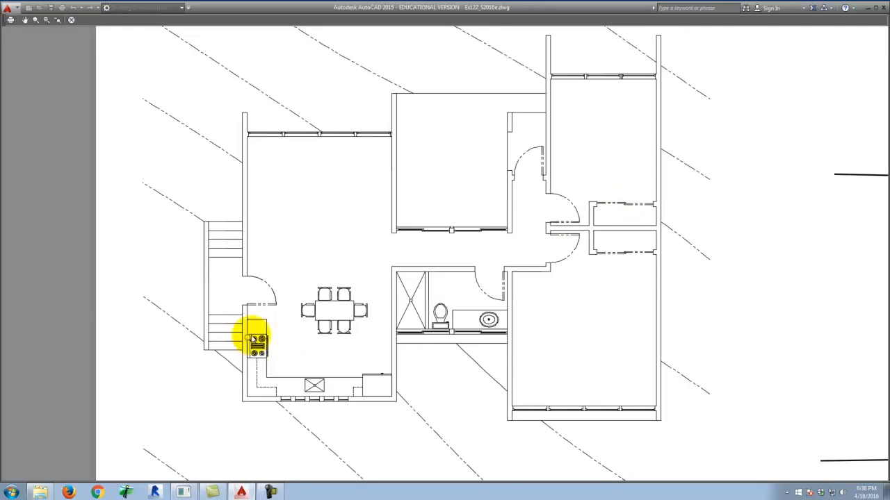
pyautogui.scroll(6, 266, 395)
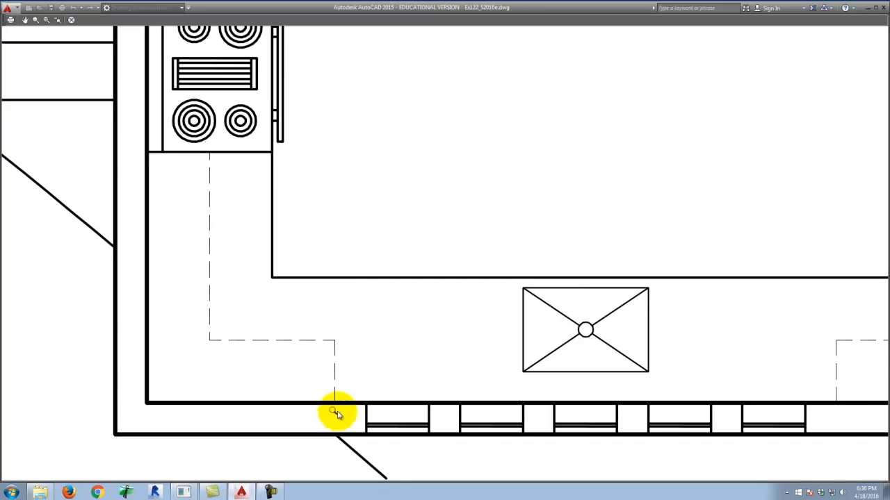
pyautogui.scroll(-3, 333, 341)
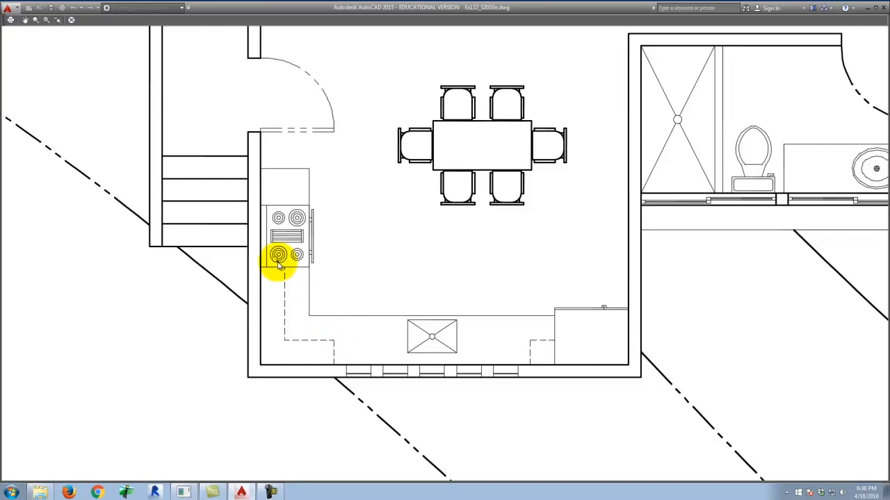
pyautogui.scroll(-5, 269, 335)
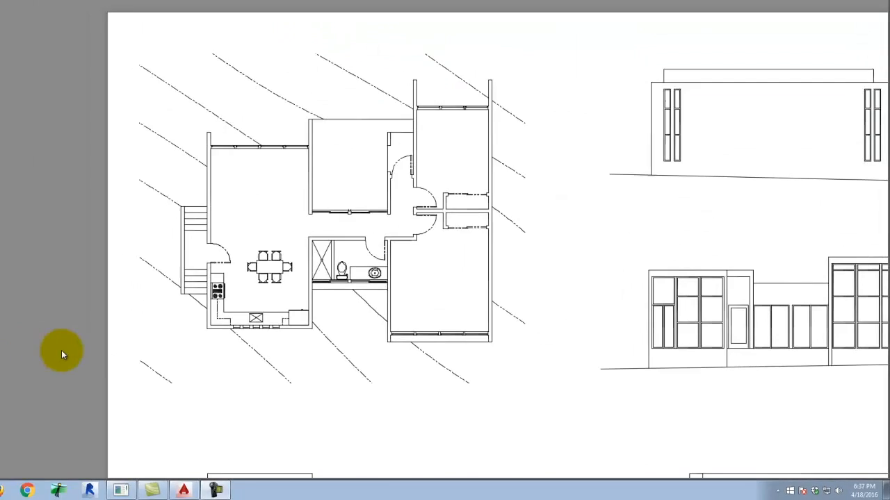
pyautogui.press('Escape')
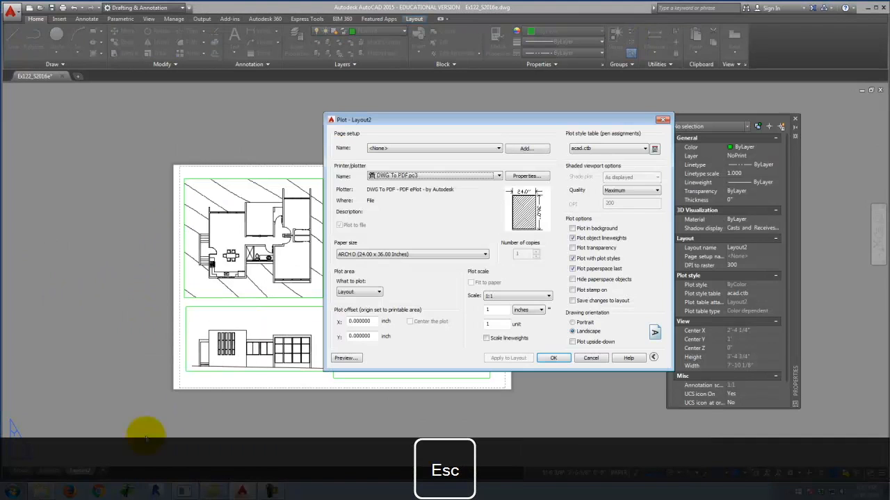
pyautogui.click(590, 358)
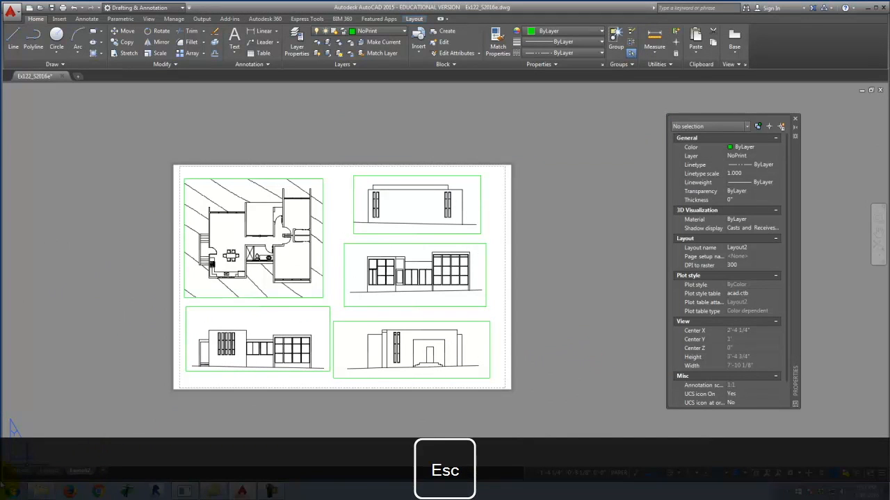
# Select three long Topography contour polylines crossing the site around the floor plan in model space
pyautogui.click(22, 471)
pyautogui.scroll(-4, 337, 301)
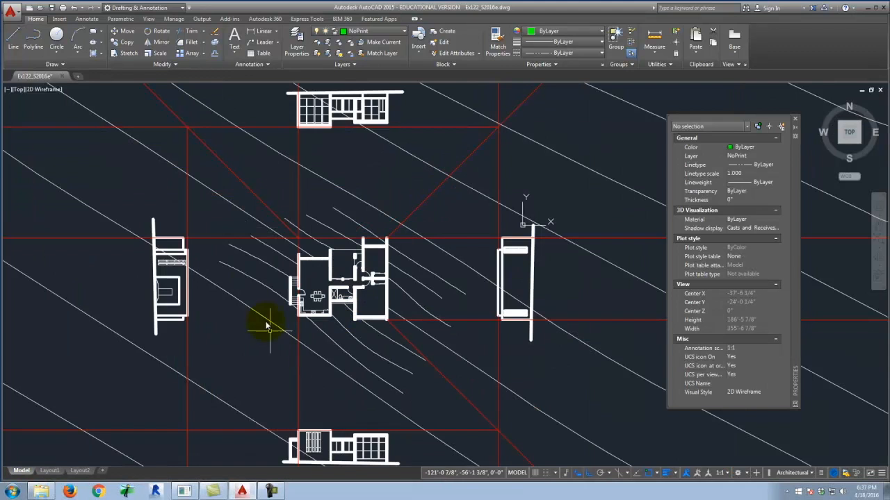
pyautogui.click(205, 279)
pyautogui.click(222, 200)
pyautogui.click(226, 192)
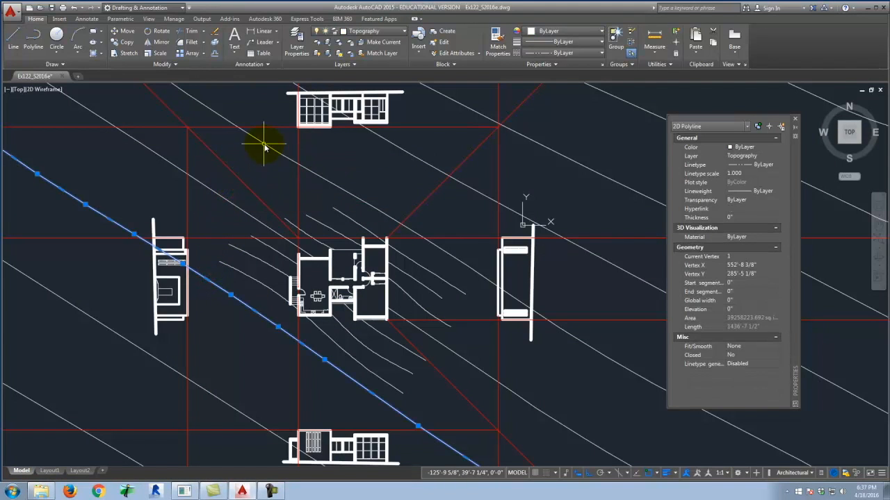
pyautogui.click(264, 143)
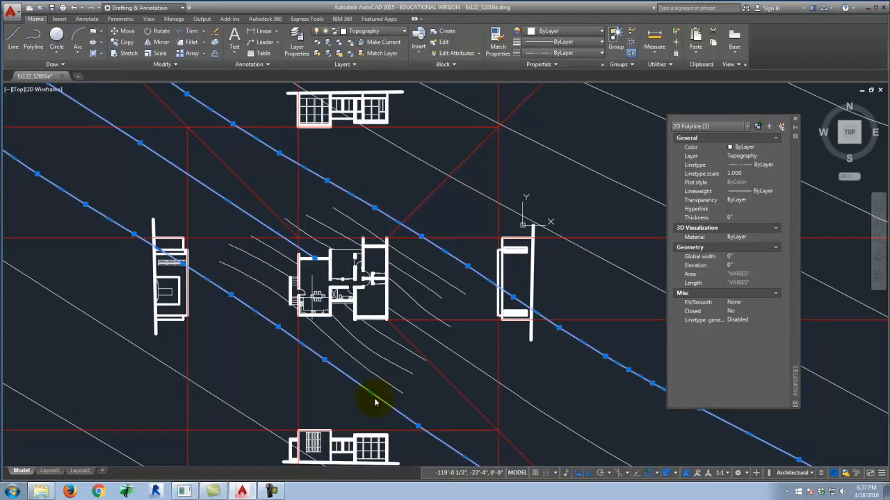